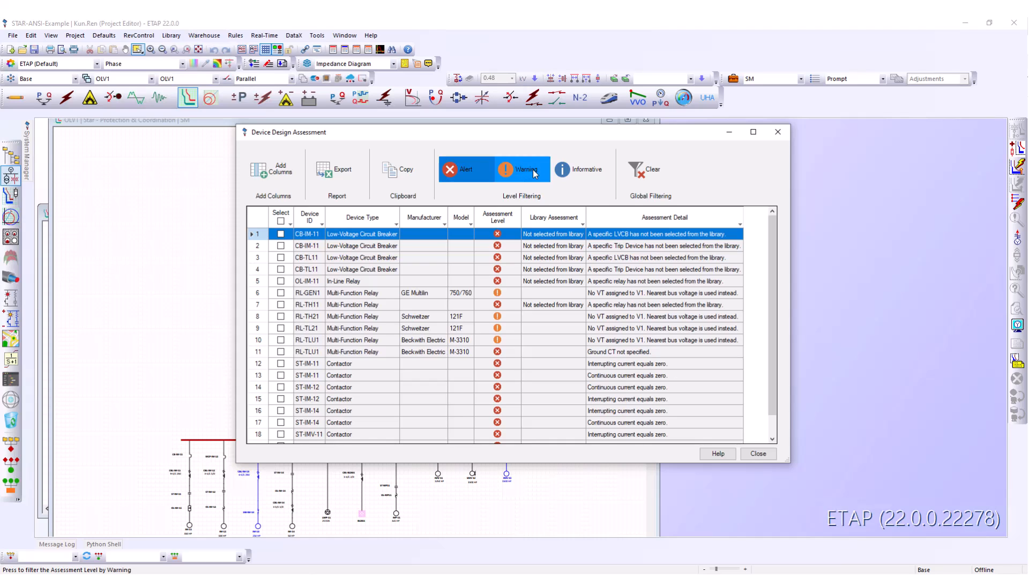
# Clear the existing level filters, restrict the device assessment to alerts only, and select the CB-IM-11 alert entries.
pyautogui.click(643, 169)
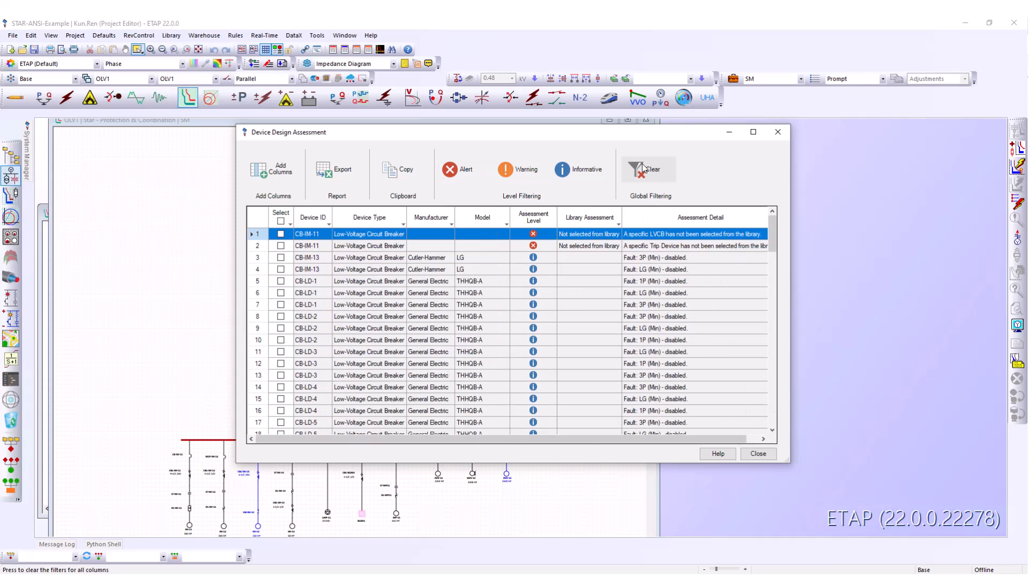
pyautogui.click(459, 171)
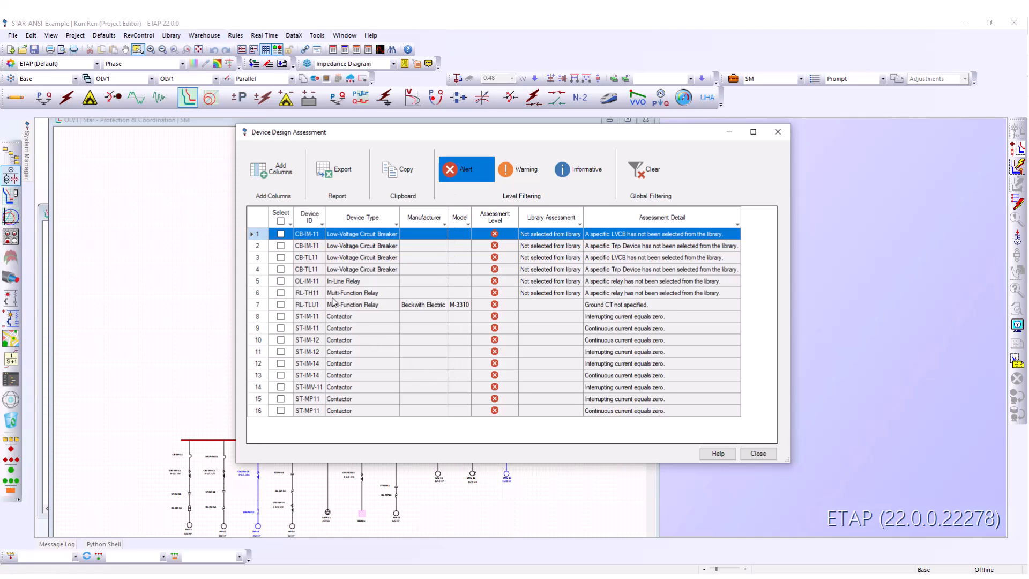
pyautogui.click(306, 249)
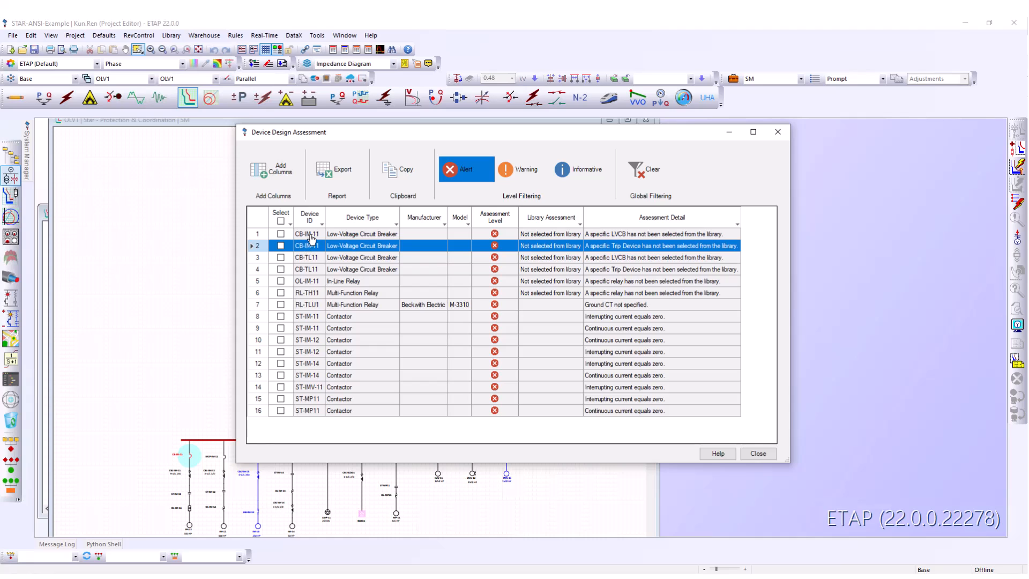
pyautogui.click(312, 237)
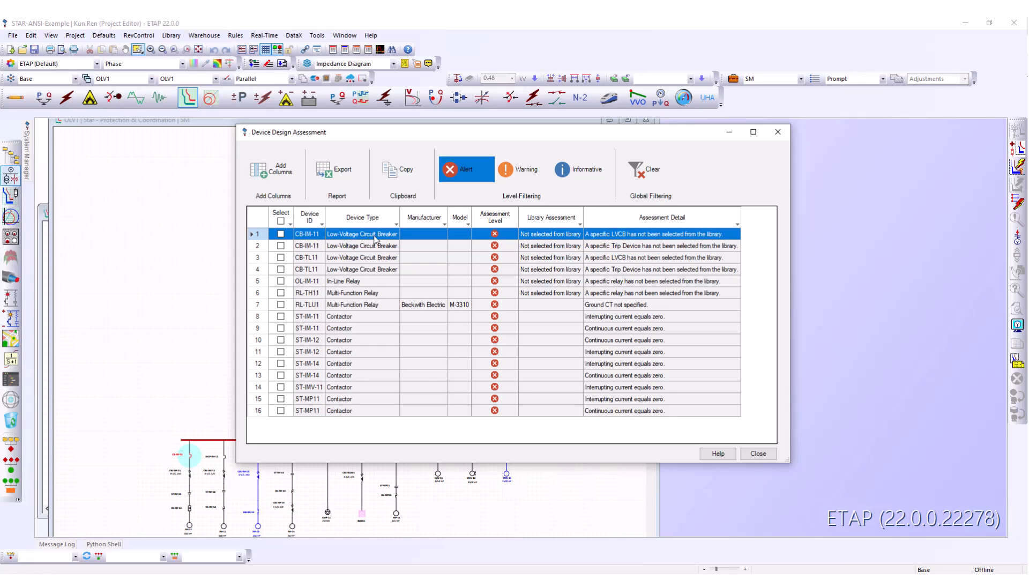
pyautogui.click(312, 246)
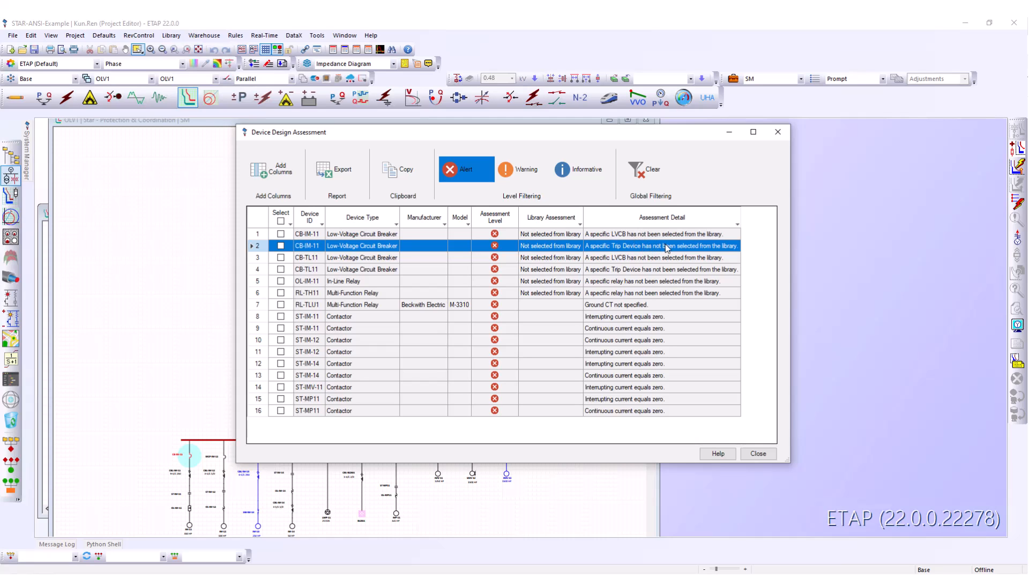
# Assign the Cutler-Hammer ALB-1 (5A) molded case breaker with its ALB-1 thermal magnetic trip device from the library to CB-IM-11.
pyautogui.doubleClick(312, 237)
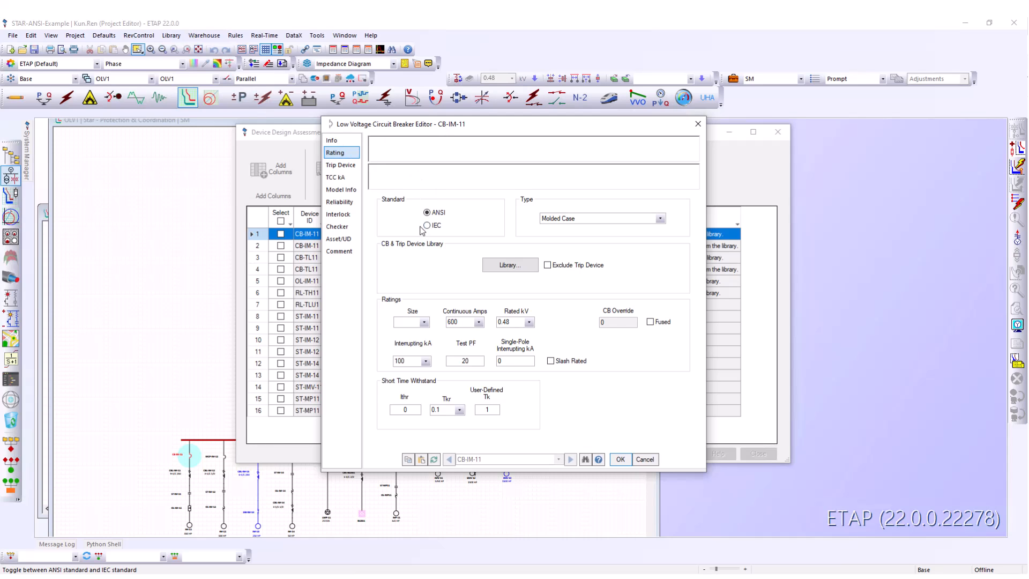
pyautogui.moveTo(486, 123); pyautogui.dragTo(499, 105)
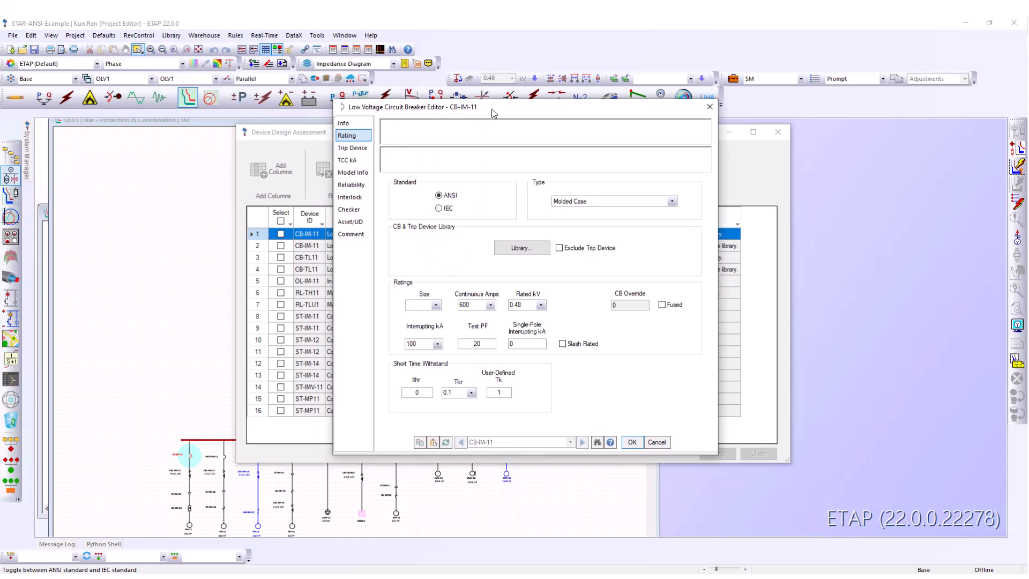
pyautogui.click(516, 248)
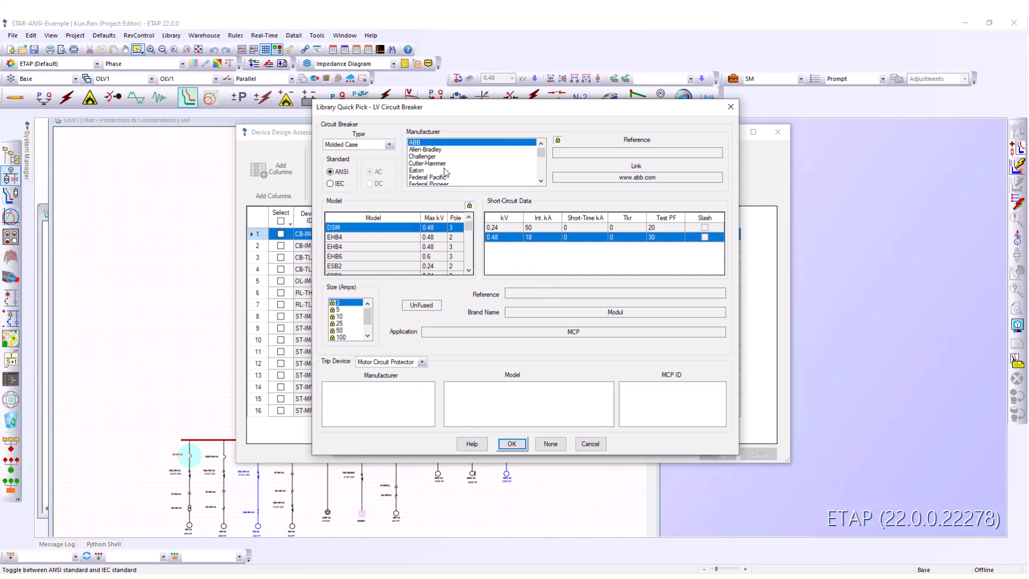
pyautogui.click(444, 163)
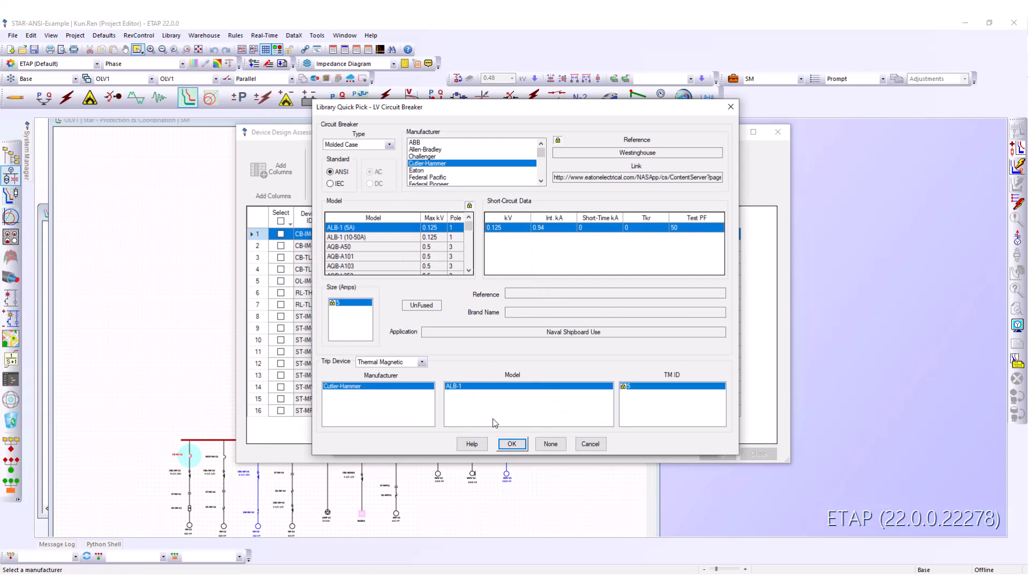
pyautogui.click(512, 444)
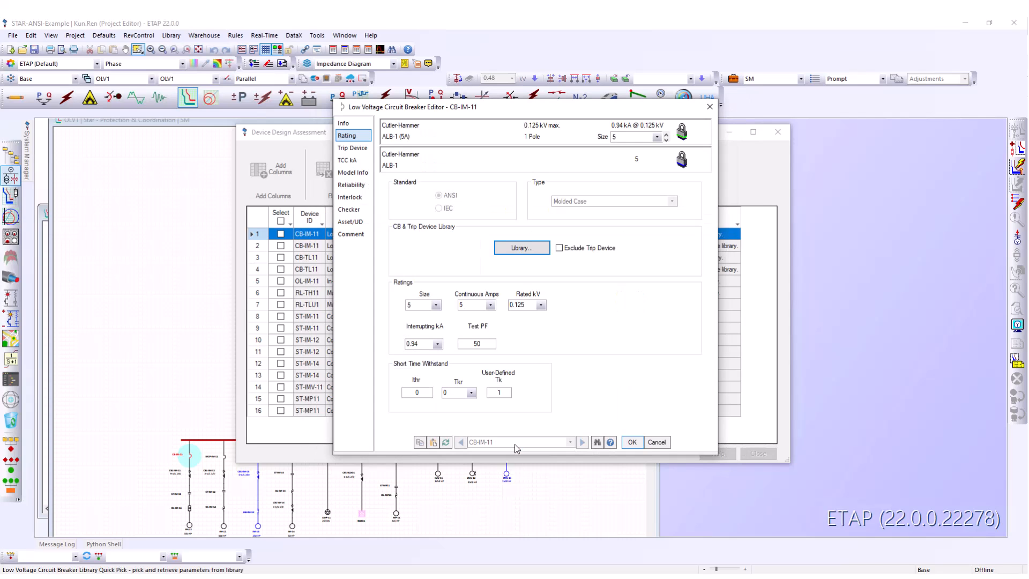
pyautogui.click(632, 443)
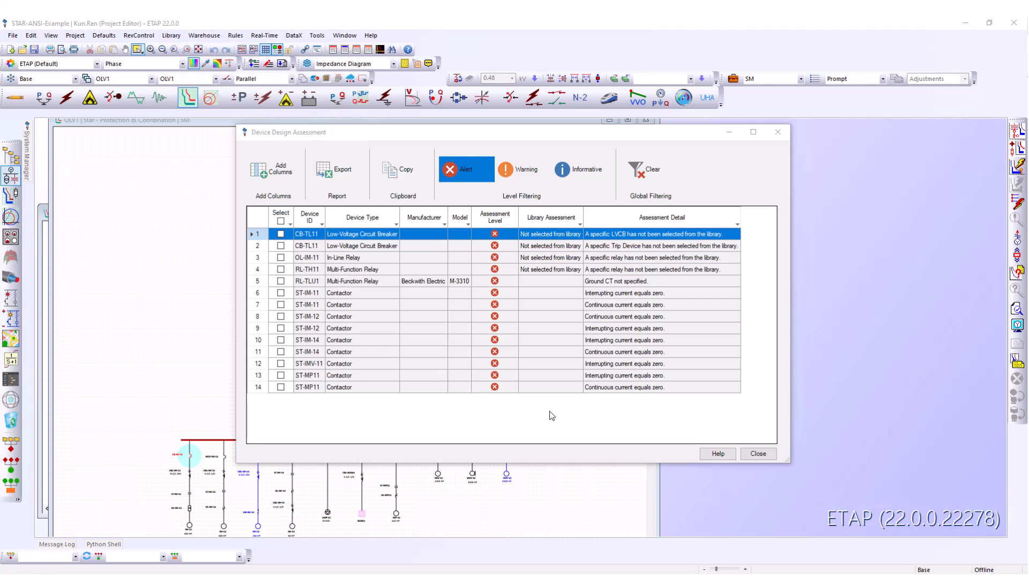
# Set CT-U1 as the ground current input of multi-function relay RL-TLU1 to resolve its missing ground CT alert.
pyautogui.click(308, 282)
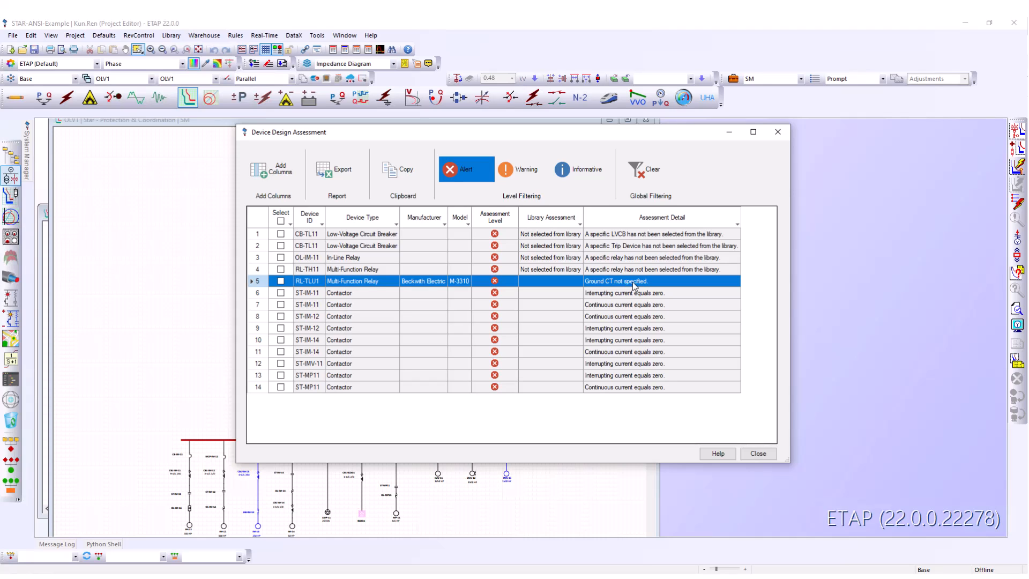
pyautogui.doubleClick(313, 284)
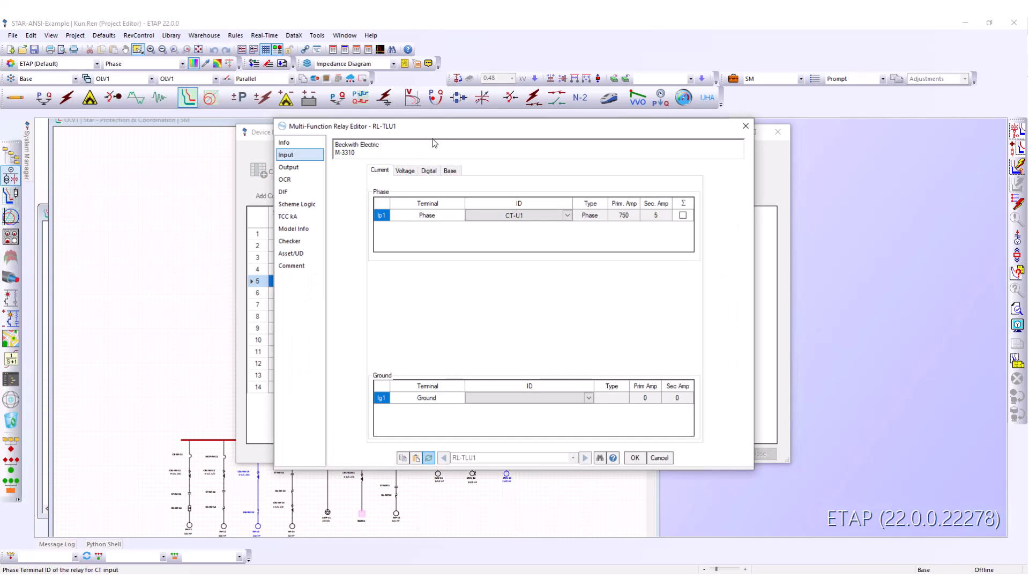
pyautogui.moveTo(434, 127); pyautogui.dragTo(499, 119)
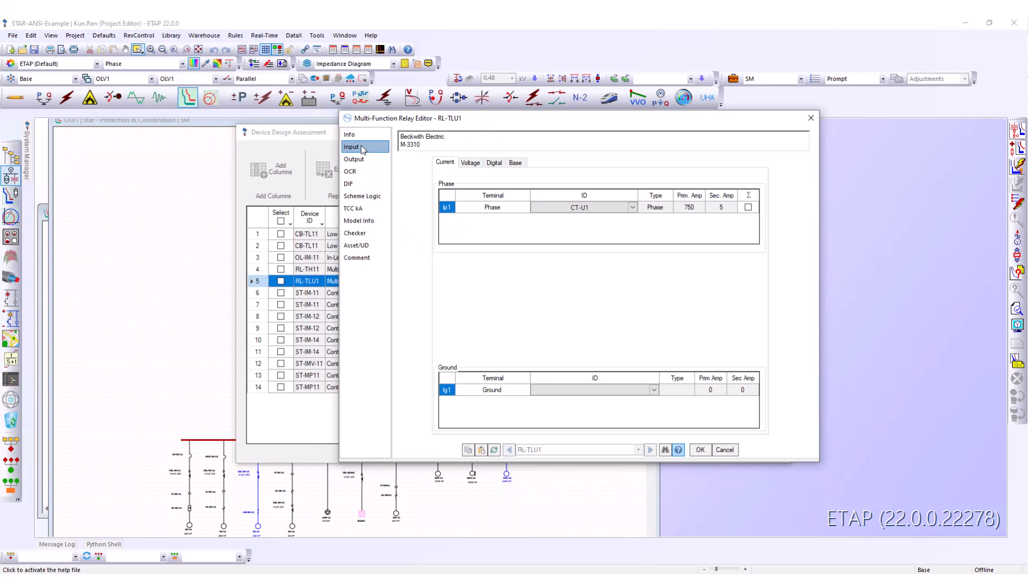
pyautogui.click(597, 391)
pyautogui.click(598, 392)
pyautogui.click(599, 391)
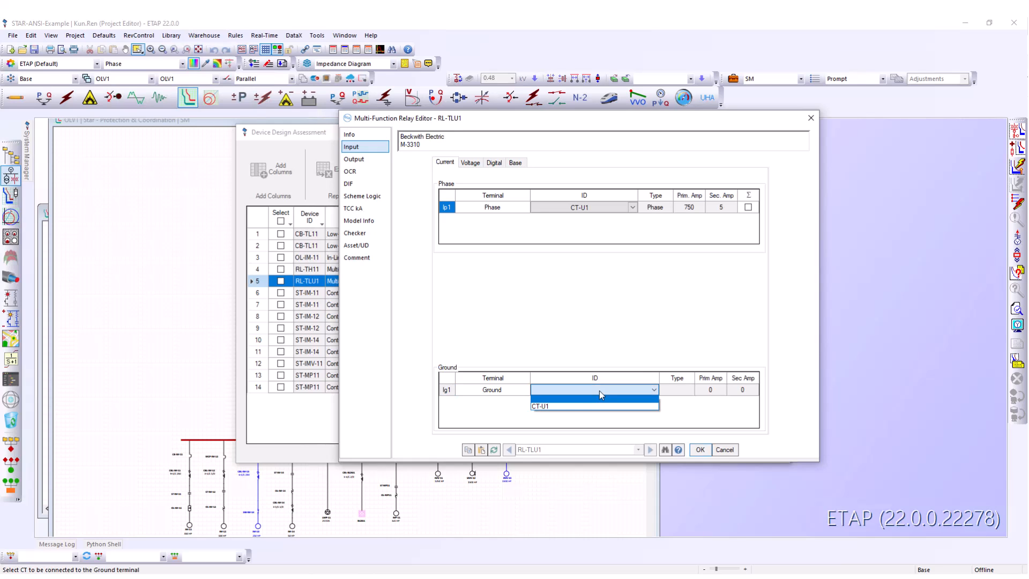
pyautogui.click(556, 406)
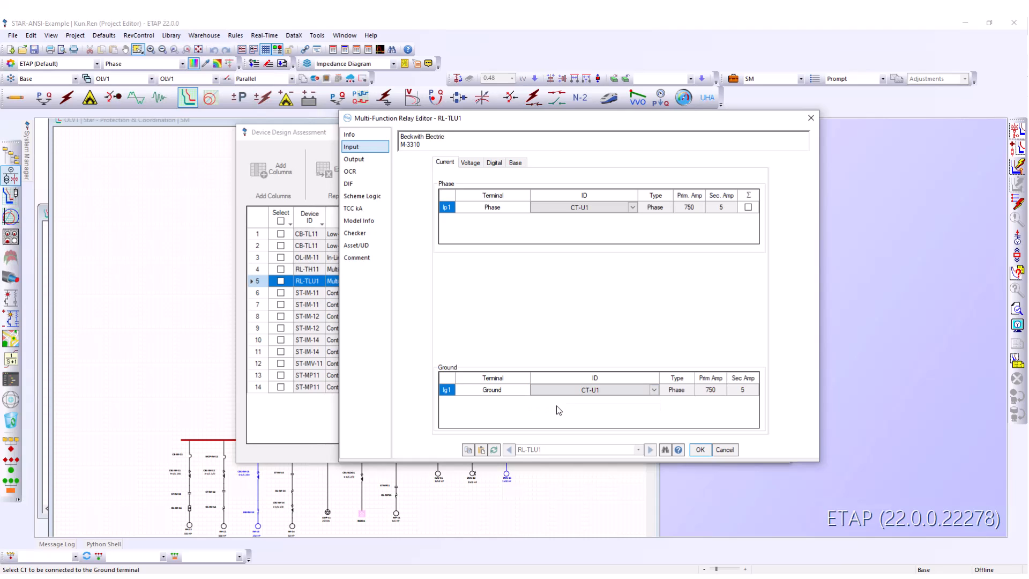
pyautogui.click(699, 450)
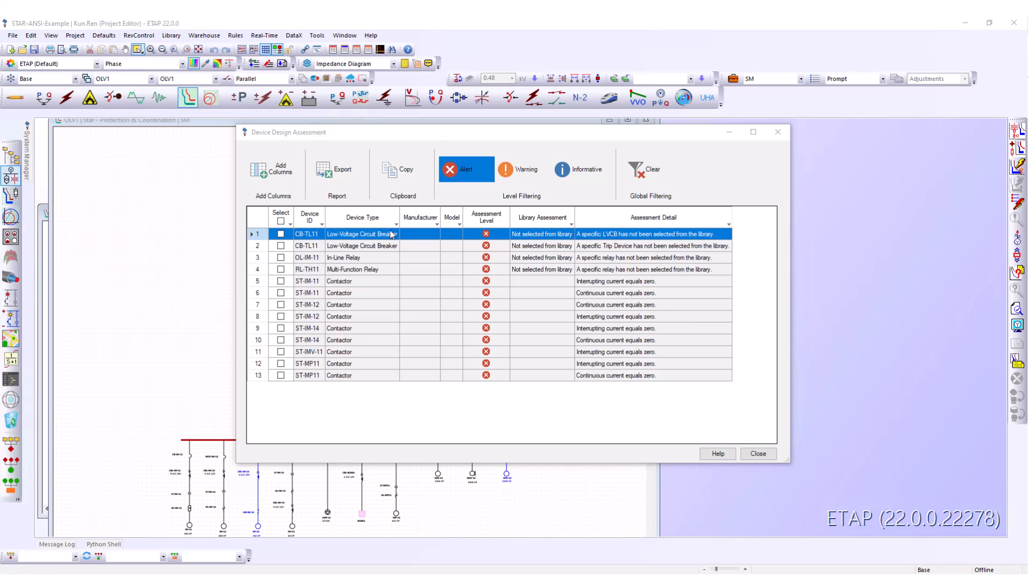
# Export all listed alert rows to STAR-ANSI-Example - Protective Device Assessment.xls, replacing the existing file, and close the resulting workbook.
pyautogui.moveTo(432, 138); pyautogui.dragTo(417, 121)
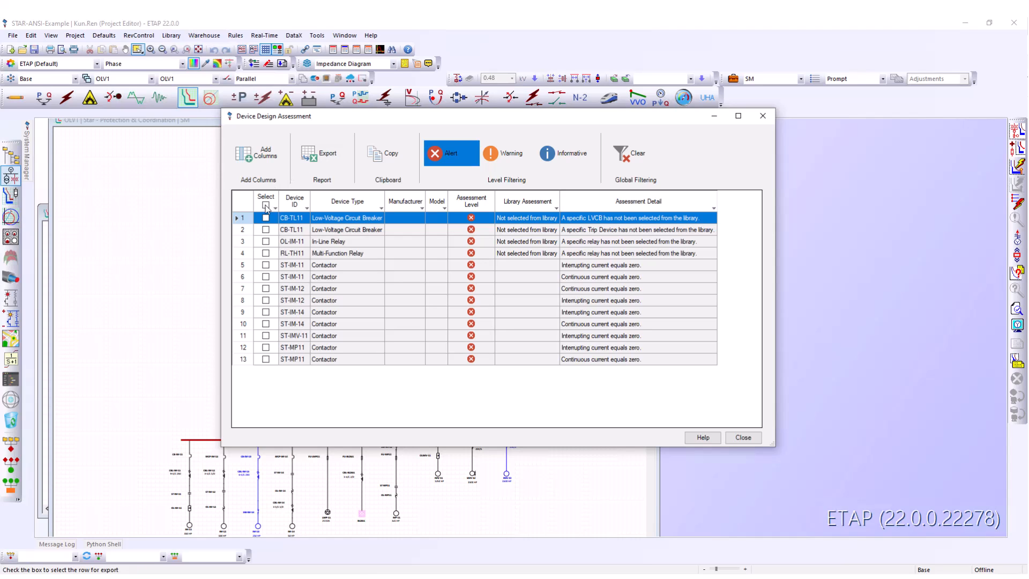
pyautogui.click(323, 155)
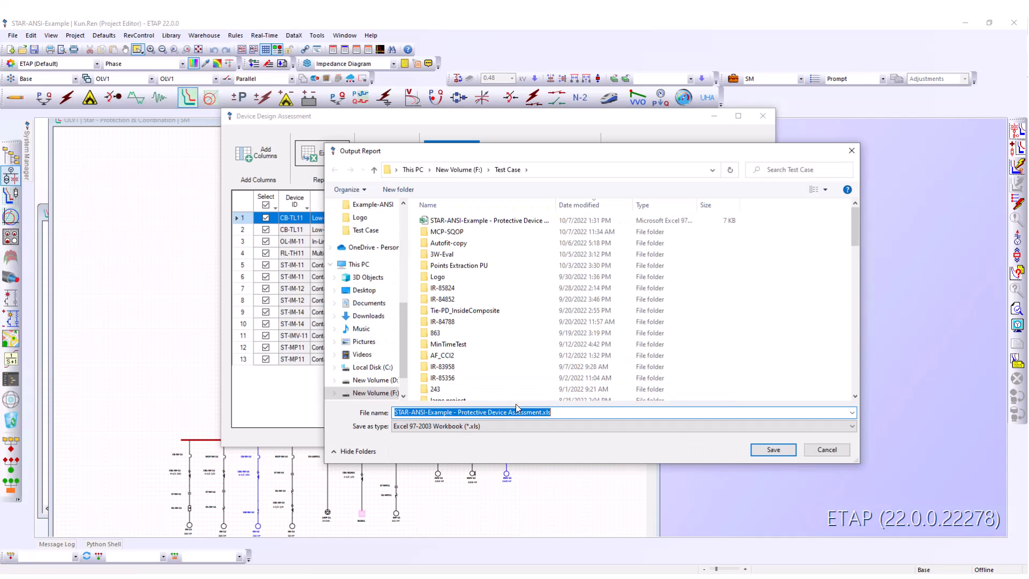
pyautogui.click(773, 450)
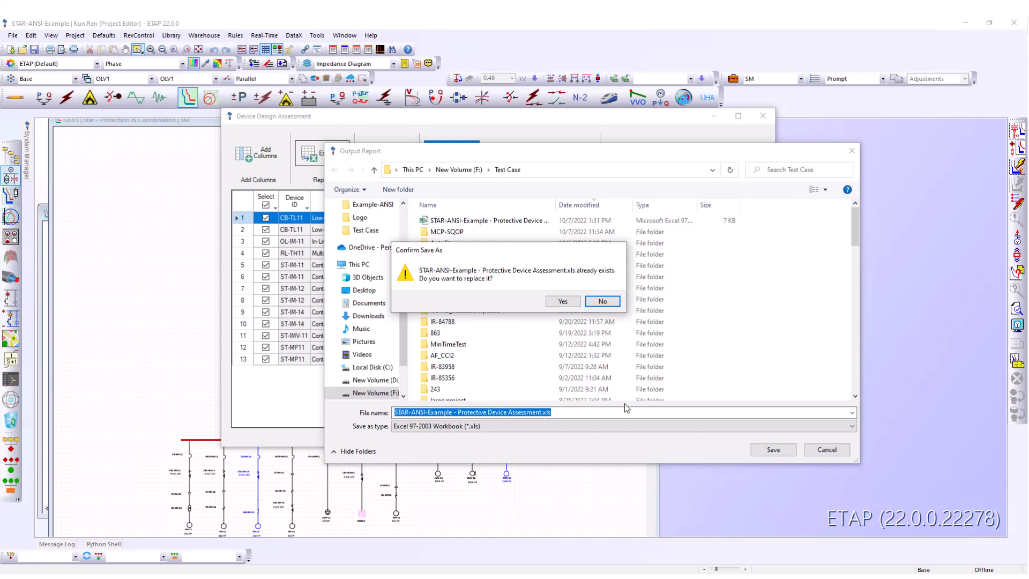
pyautogui.click(561, 303)
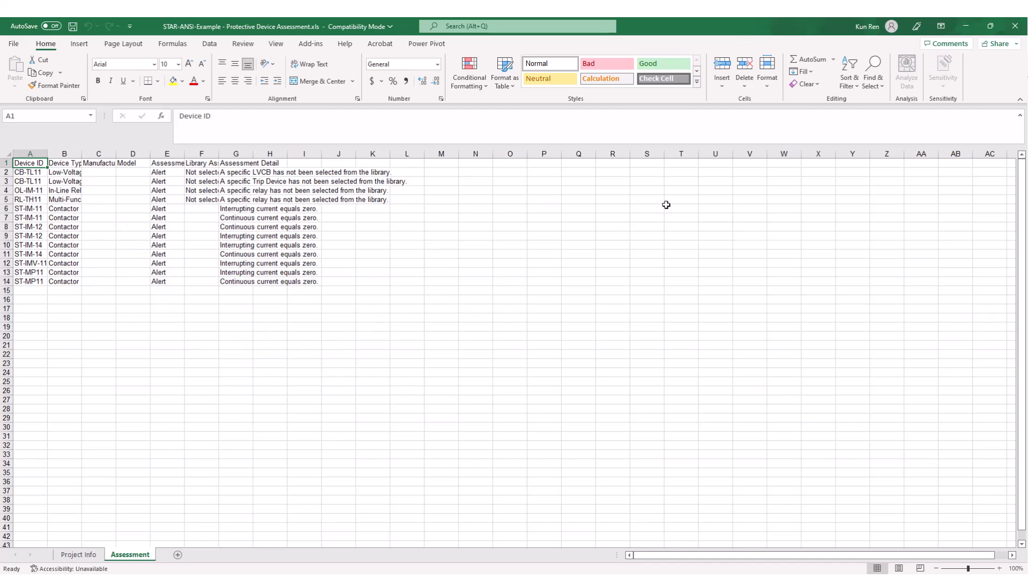
pyautogui.click(1013, 30)
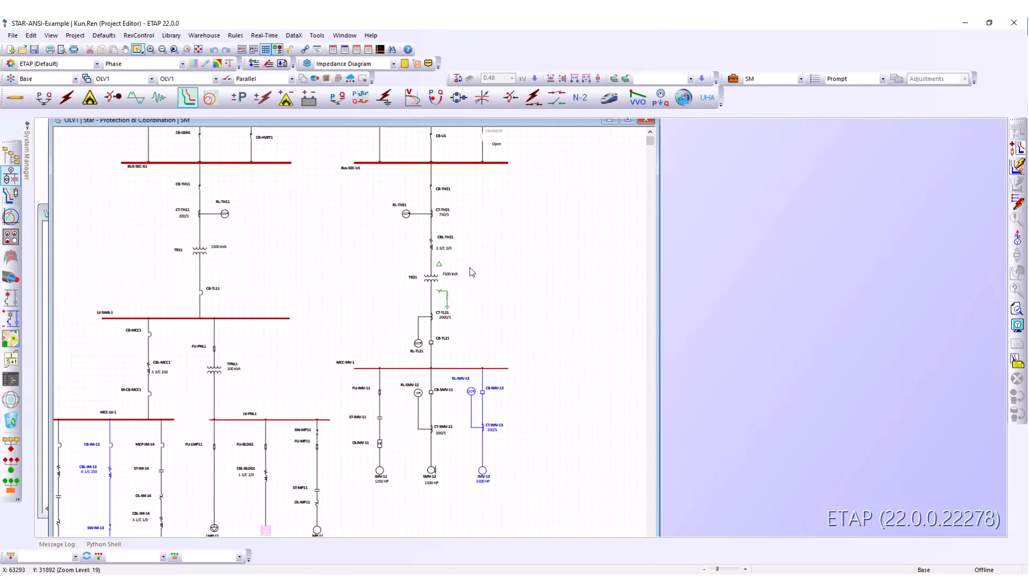
# Show the protection zone of motor IMV-11 in the Protection Zone Viewer and expand its list of devices.
pyautogui.click(381, 475)
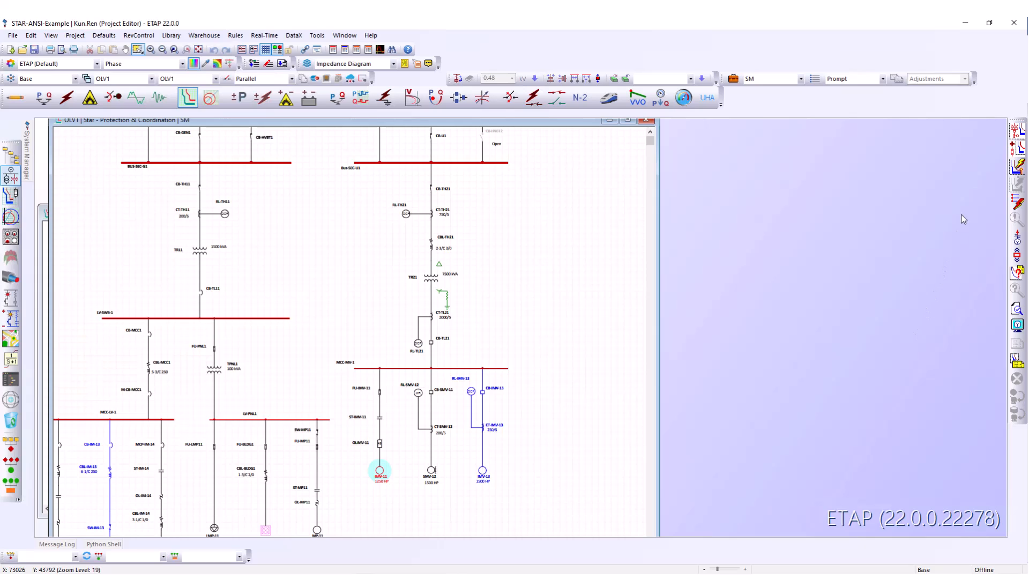
pyautogui.click(1016, 256)
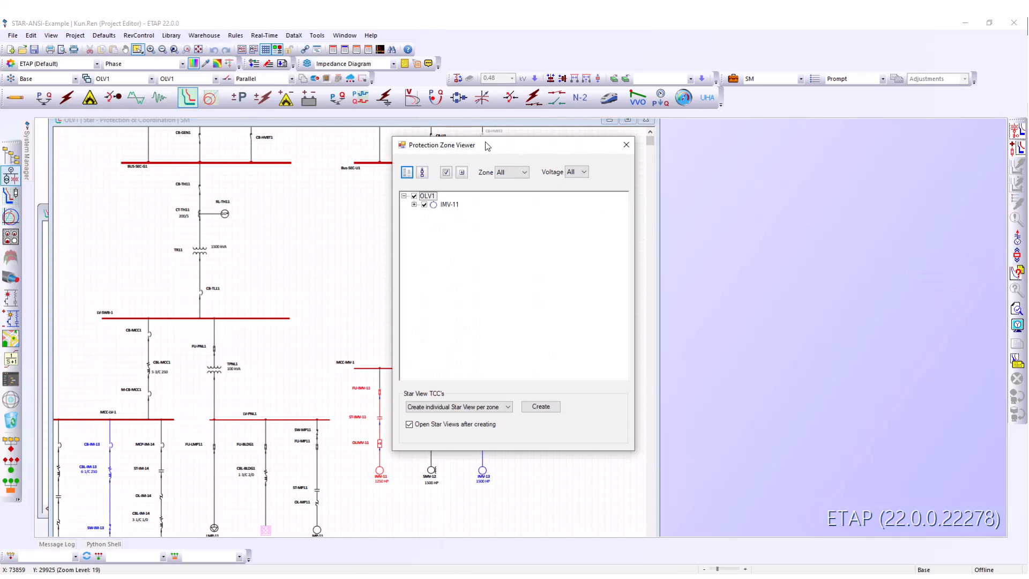
pyautogui.moveTo(516, 146); pyautogui.dragTo(639, 158)
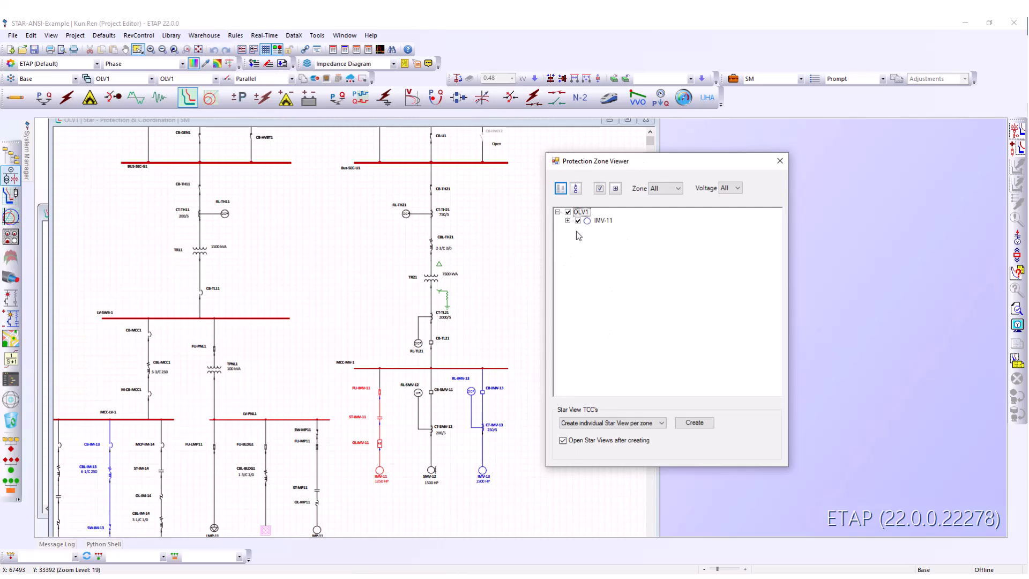
pyautogui.click(605, 221)
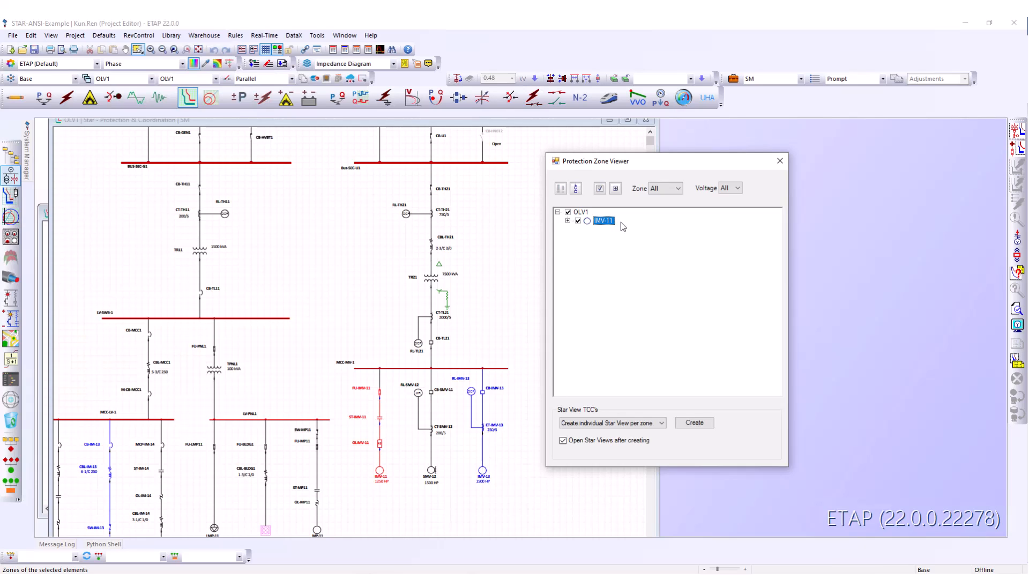
pyautogui.click(568, 221)
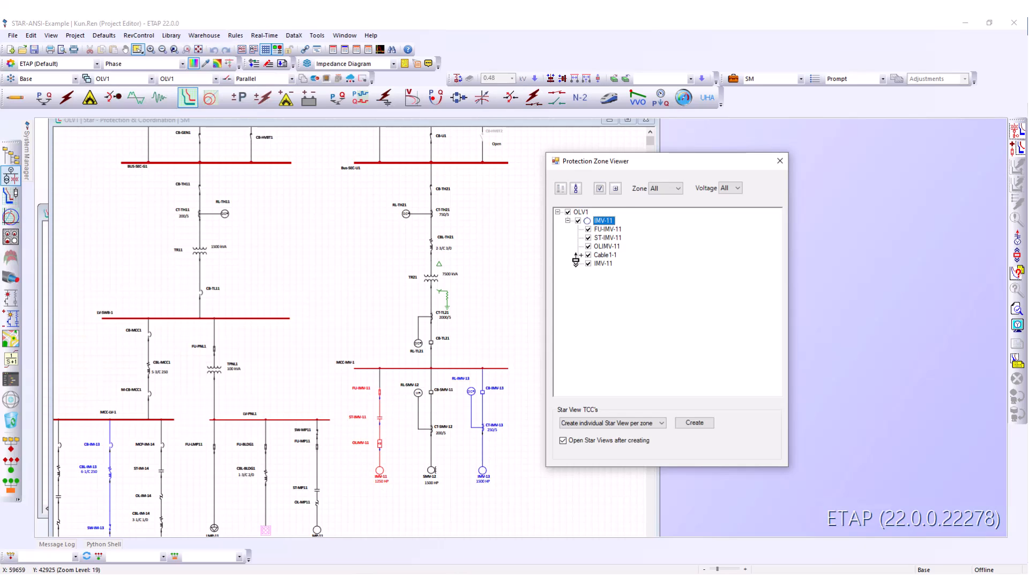
# Create an individual Star View for the IMV-11 zone and bring its TCC plot into view.
pyautogui.click(610, 142)
pyautogui.moveTo(649, 159); pyautogui.dragTo(584, 145)
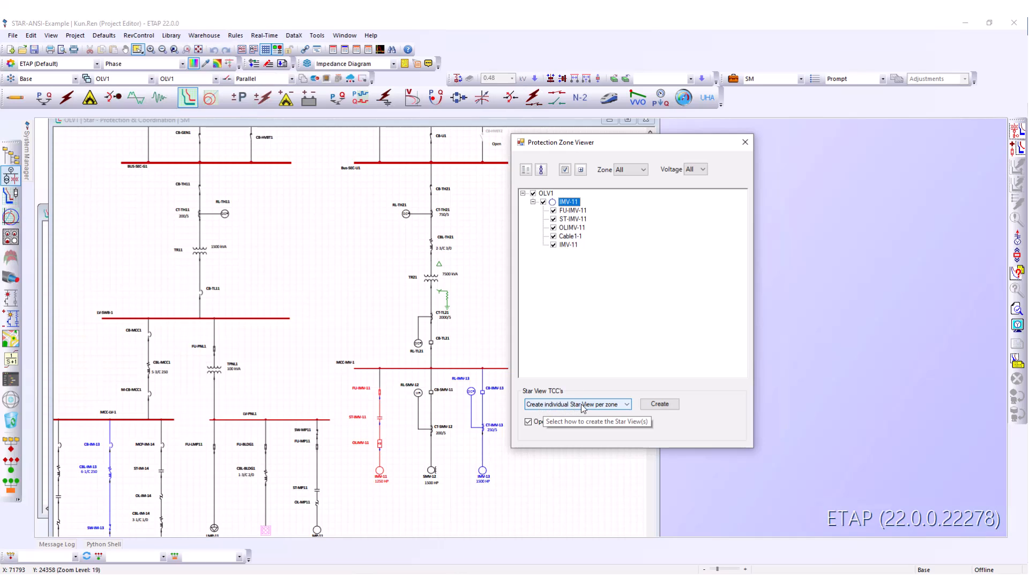
pyautogui.click(658, 407)
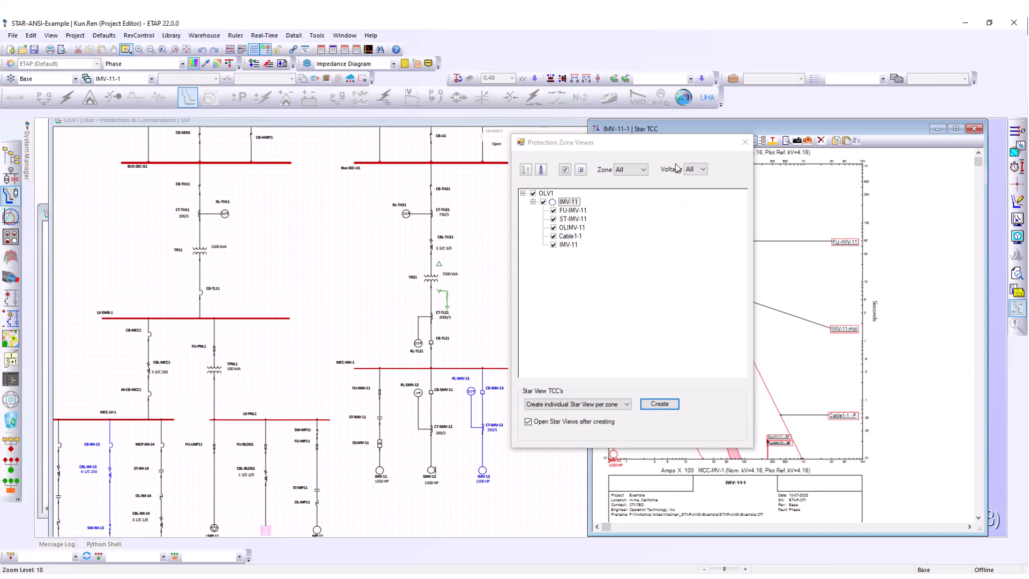
pyautogui.moveTo(673, 147); pyautogui.dragTo(482, 127)
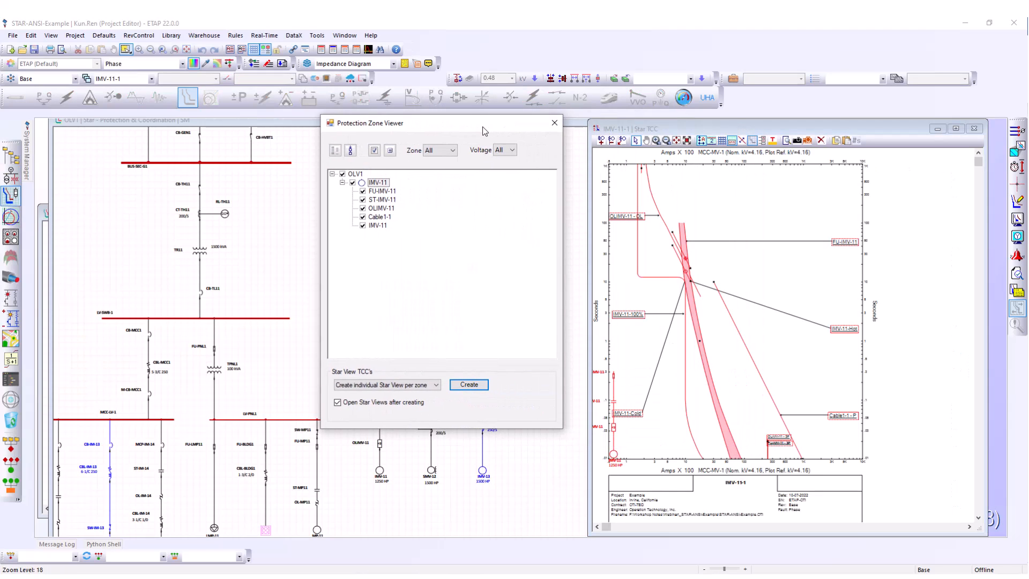
pyautogui.click(617, 290)
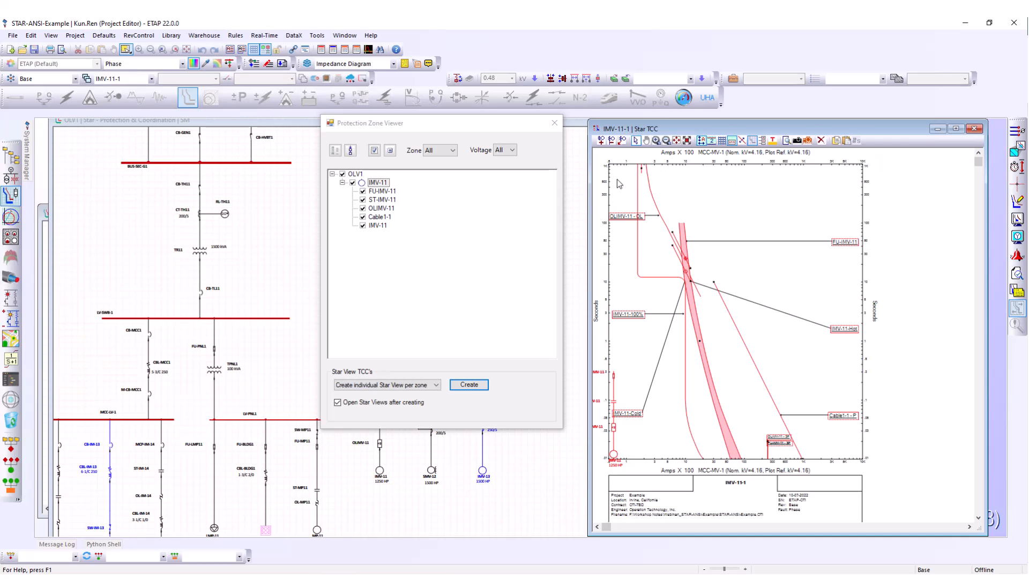
# Add the protection zones of transformer TR21 and bus MCC-MV-1 to the Protection Zone Viewer.
pyautogui.moveTo(471, 122); pyautogui.dragTo(678, 137)
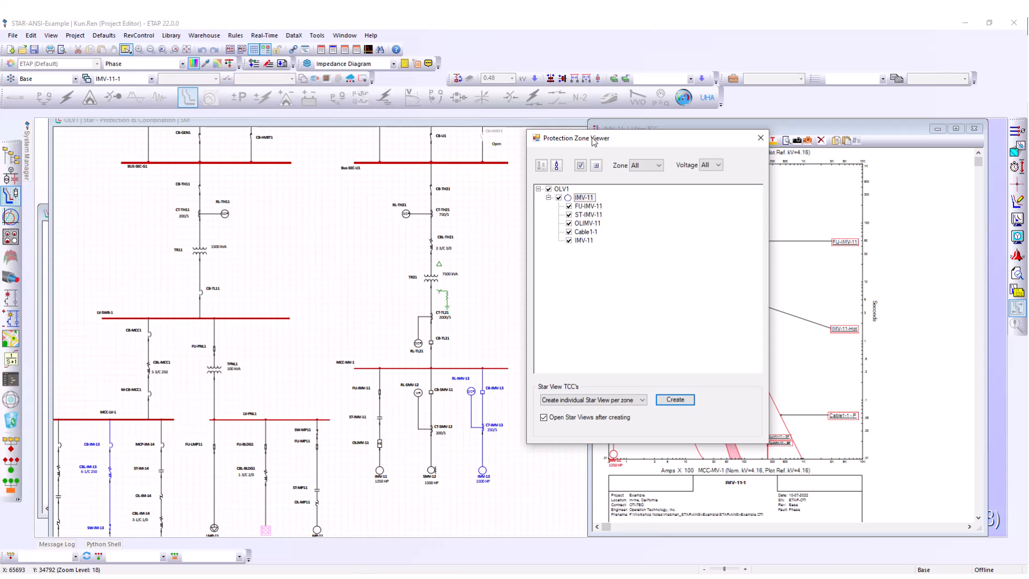
pyautogui.moveTo(592, 138); pyautogui.dragTo(631, 153)
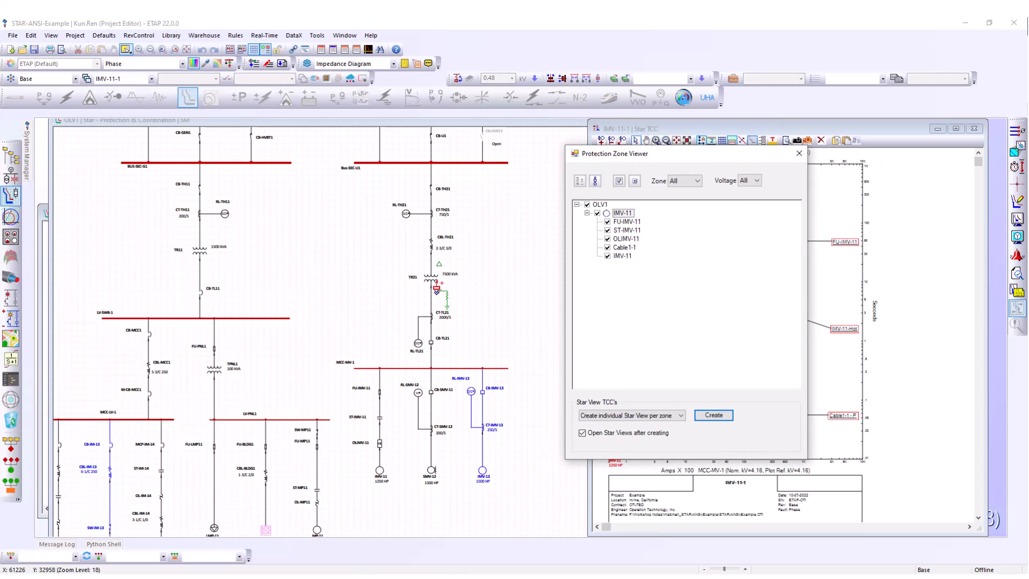
pyautogui.click(431, 283)
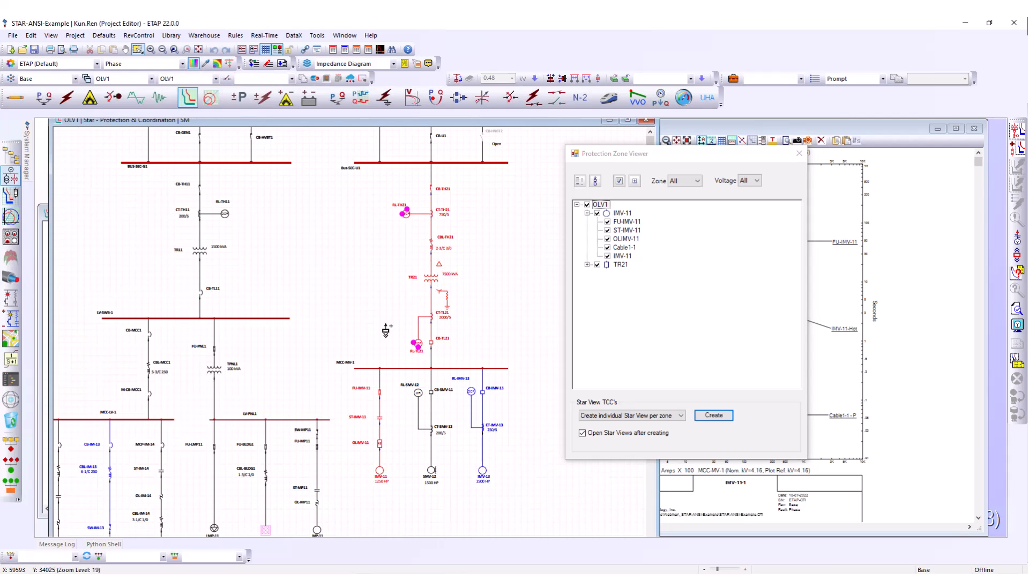
pyautogui.click(364, 370)
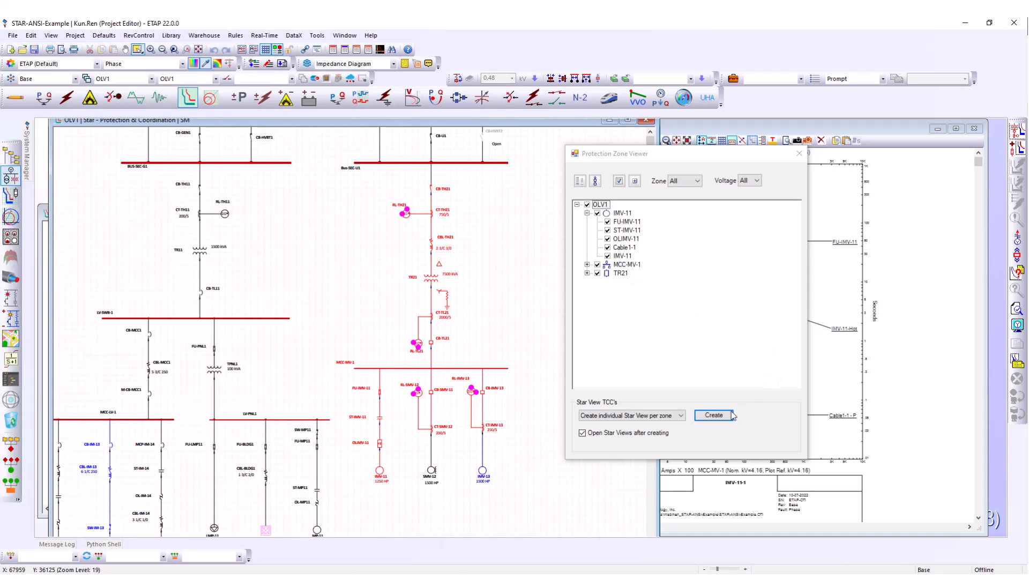
# Create a single Star View combining the IMV-11, MCC-MV-1 and TR21 zones and uncover its TCC plot and the one-line diagram.
pyautogui.click(655, 417)
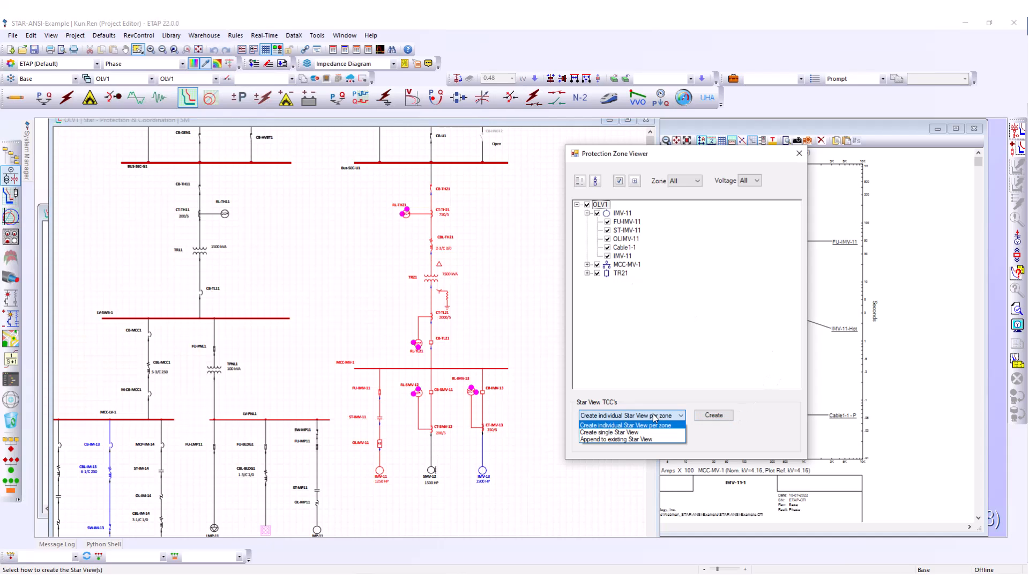
pyautogui.click(593, 433)
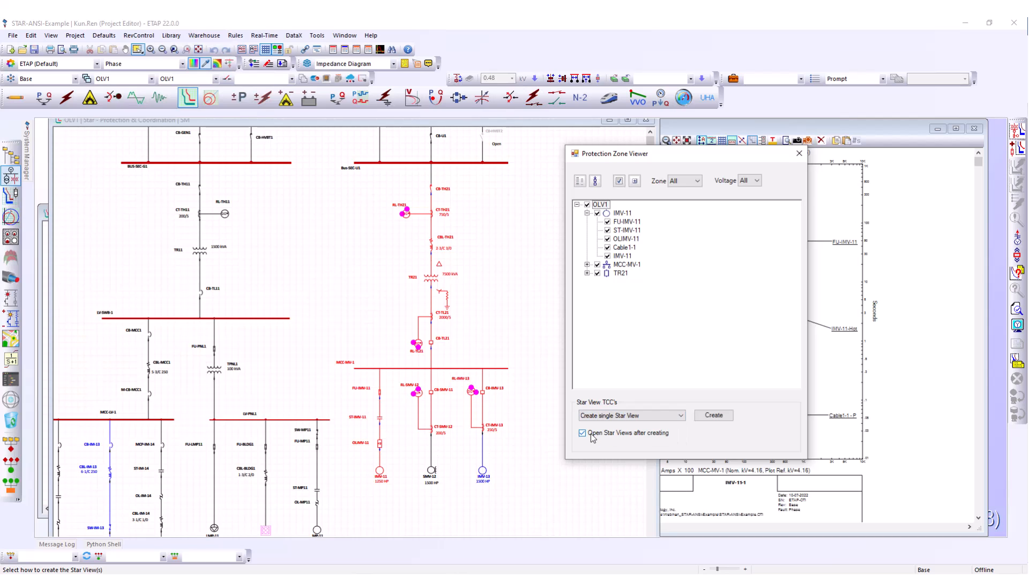
pyautogui.click(711, 418)
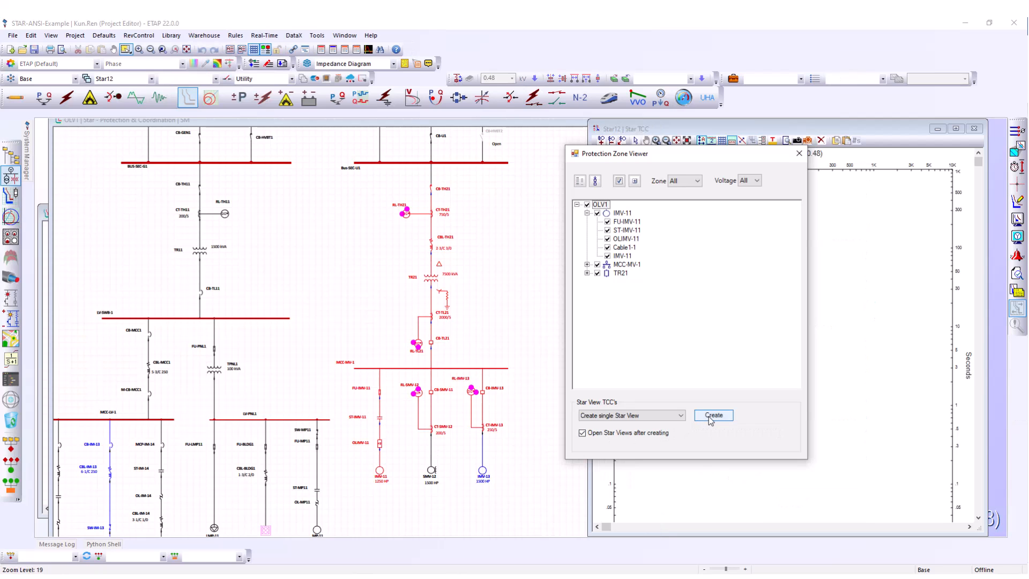
pyautogui.moveTo(725, 154); pyautogui.dragTo(497, 123)
pyautogui.click(681, 379)
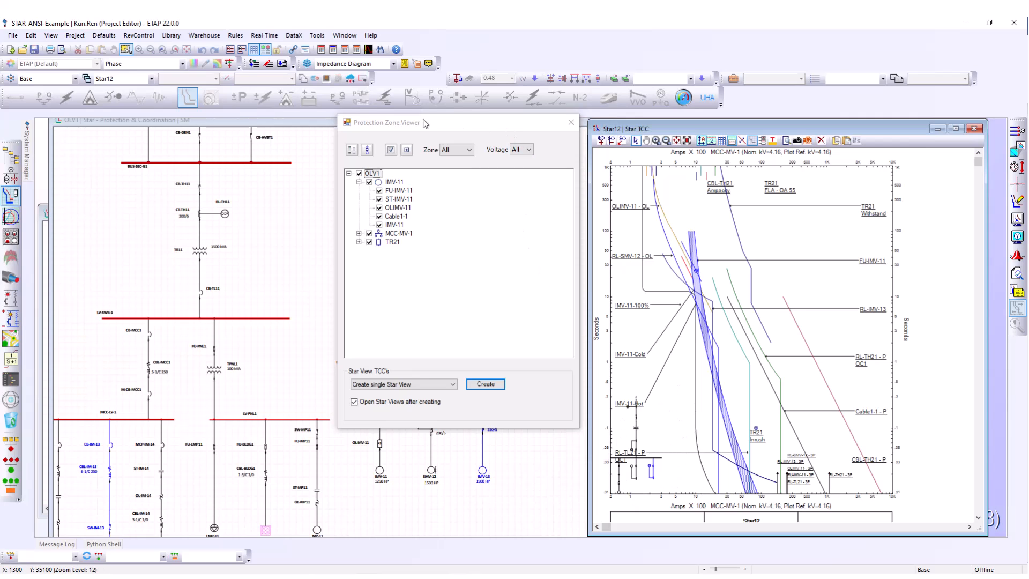
pyautogui.moveTo(425, 123); pyautogui.dragTo(185, 113)
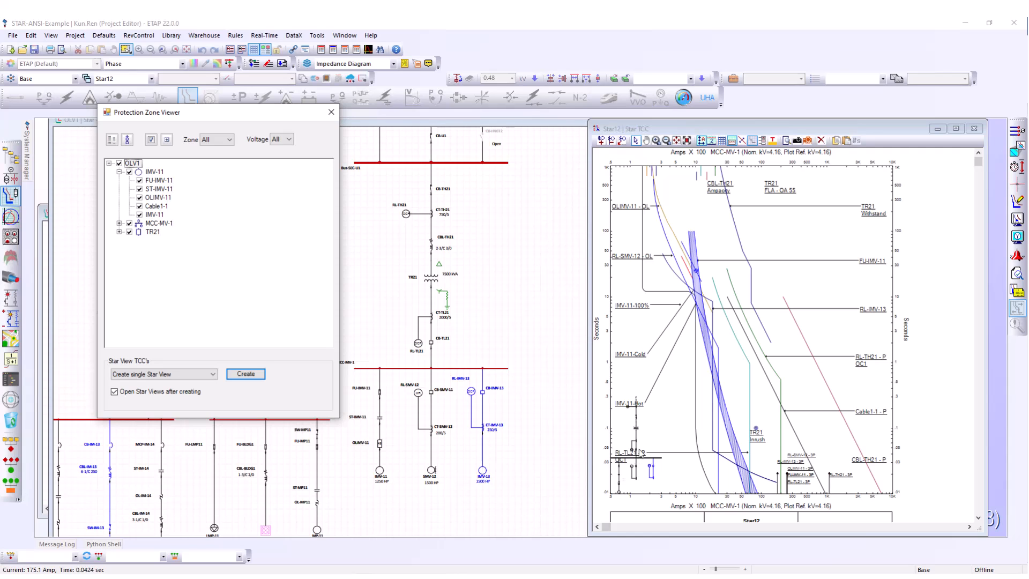
# Inspect the CBL-TH21 ampacity, TR21 FLA and TR21 withstand items on the combined TCC plot, and close the Protection Zone Viewer.
pyautogui.click(667, 410)
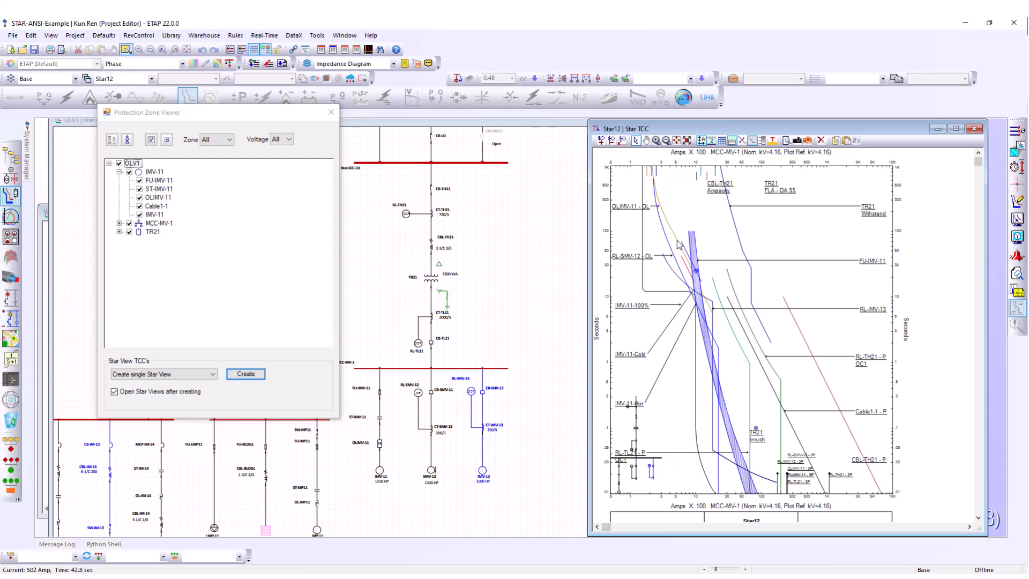
pyautogui.click(711, 192)
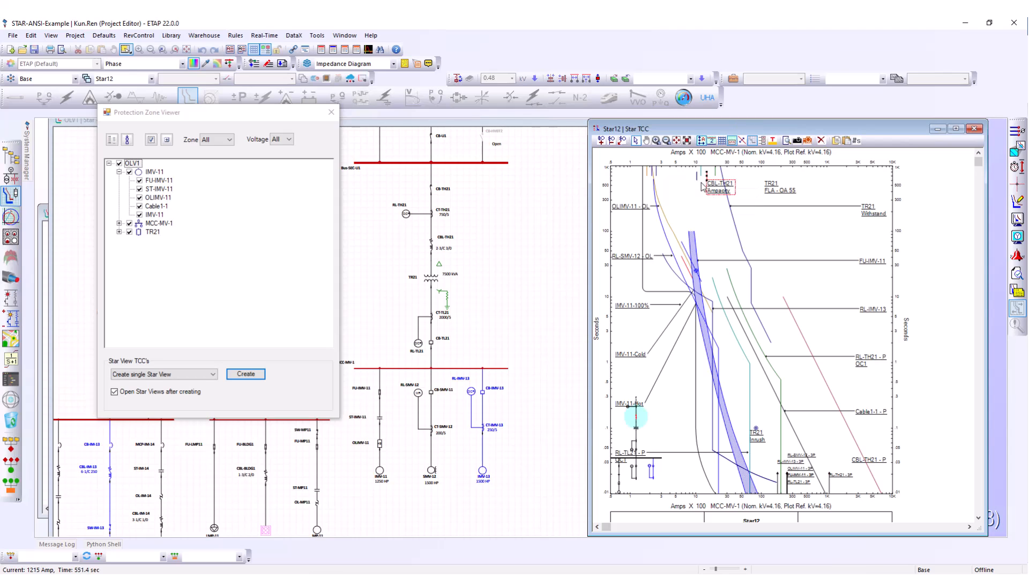
pyautogui.click(787, 191)
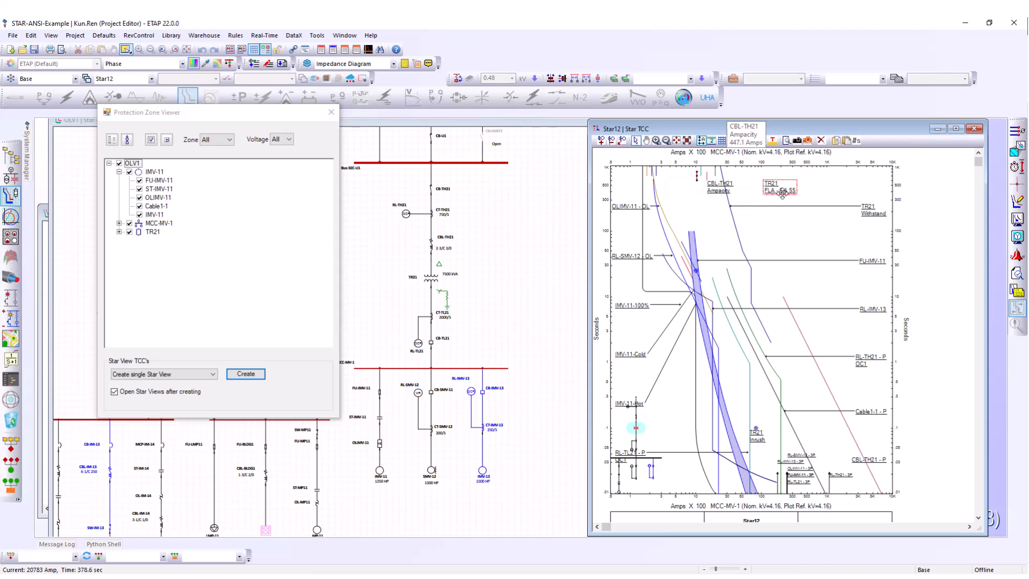
pyautogui.click(742, 246)
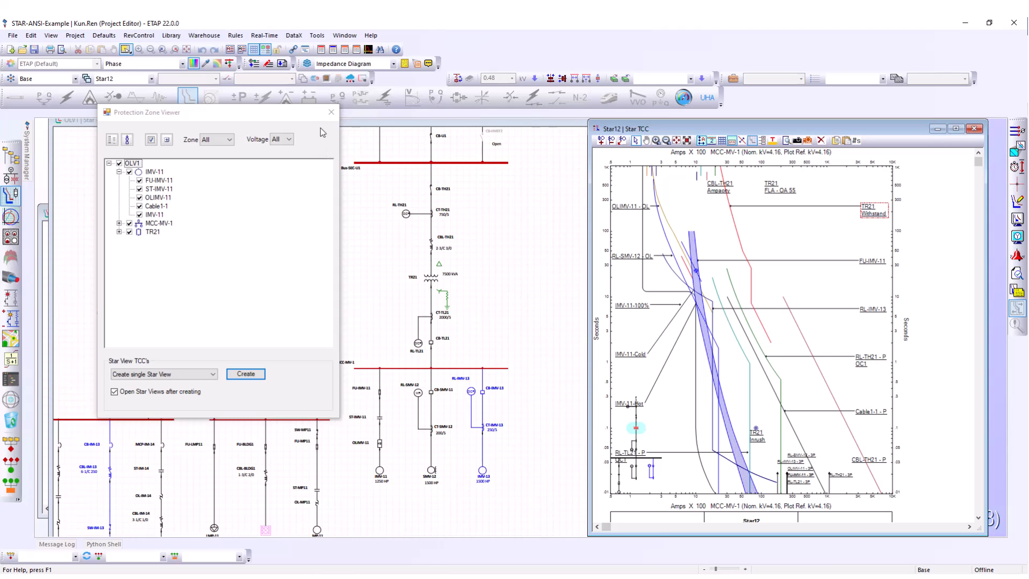
pyautogui.click(331, 112)
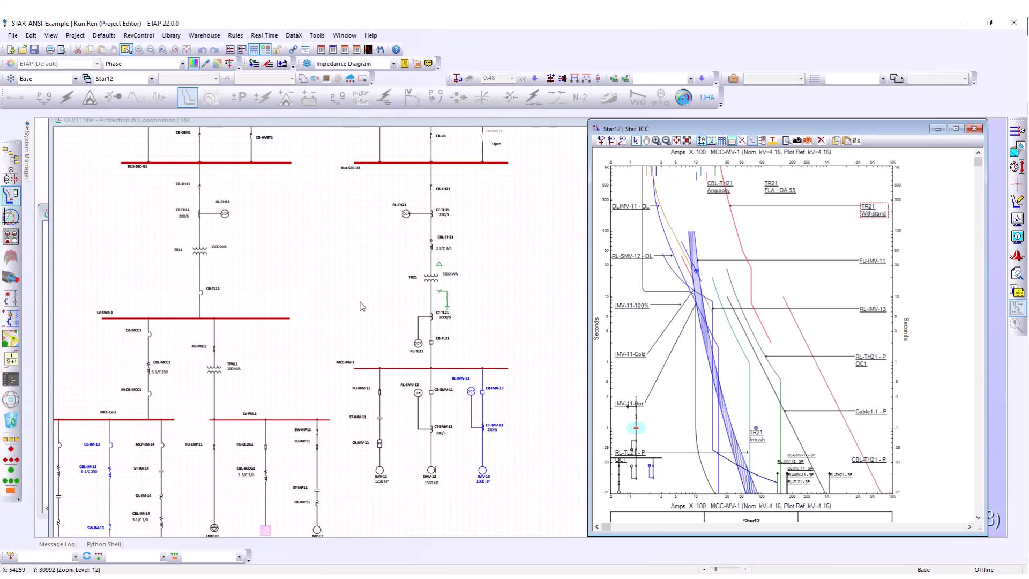
# Select the entire OLV1 one-line diagram and review all its protection zones in the Protection Zone Viewer.
pyautogui.click(517, 277)
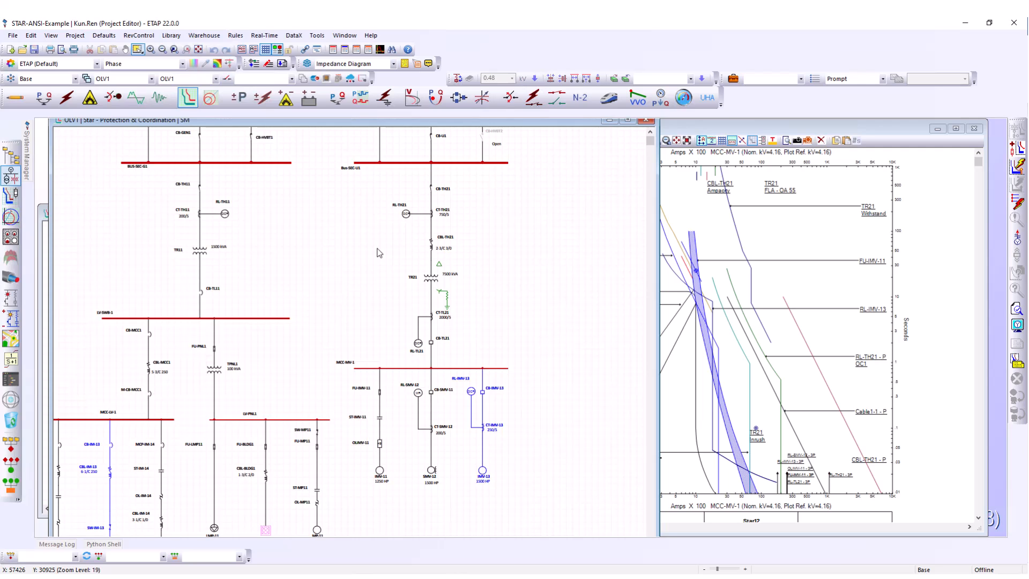
pyautogui.scroll(3, 379, 253)
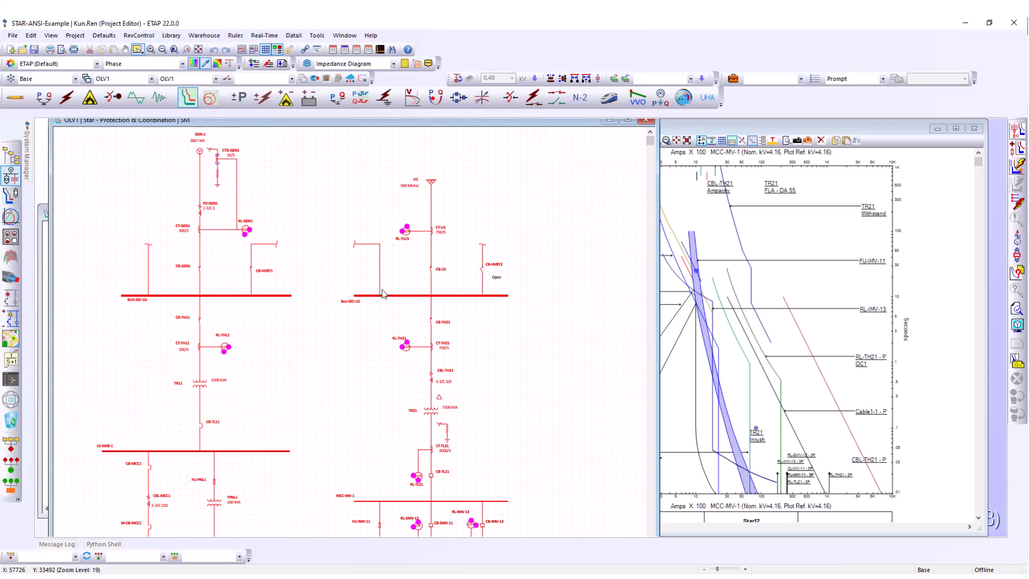
pyautogui.scroll(-1, 382, 293)
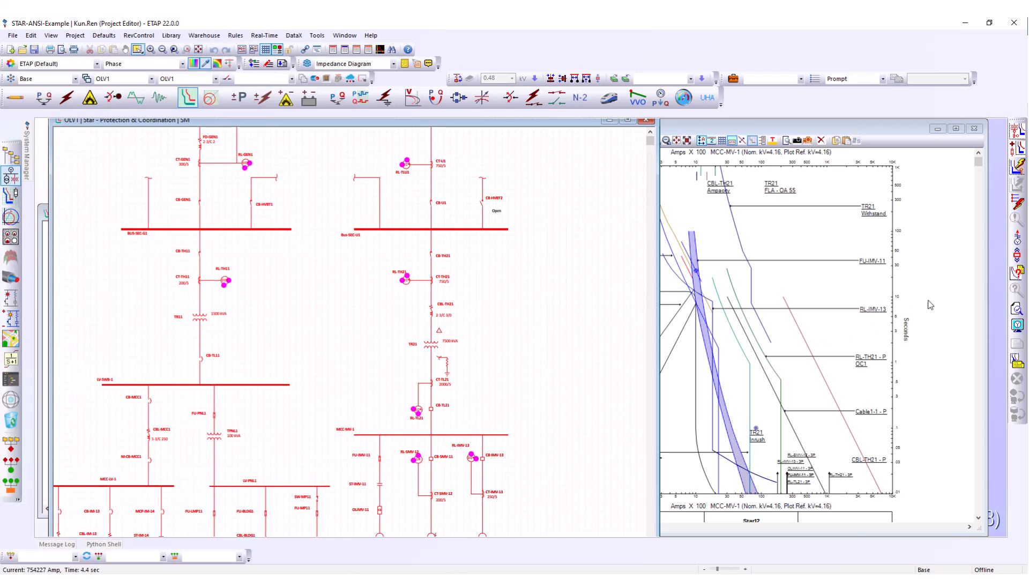
pyautogui.click(1017, 256)
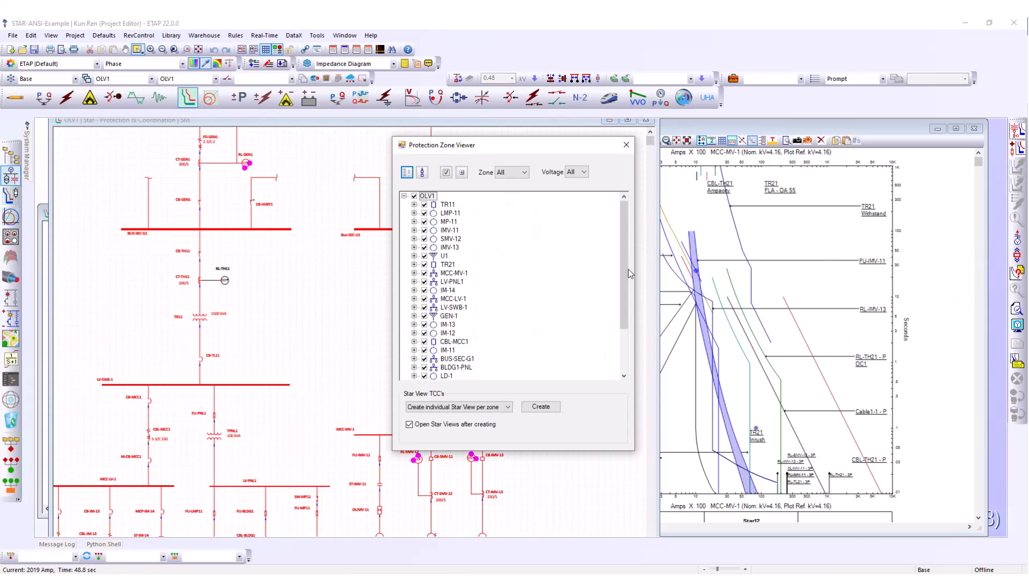
pyautogui.moveTo(514, 147); pyautogui.dragTo(667, 146)
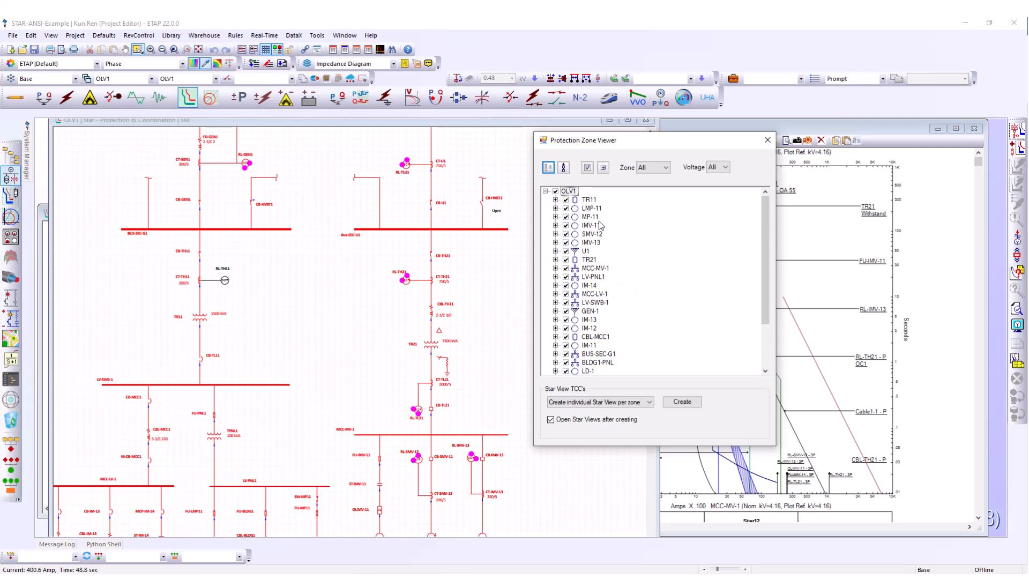
pyautogui.scroll(-3, 590, 279)
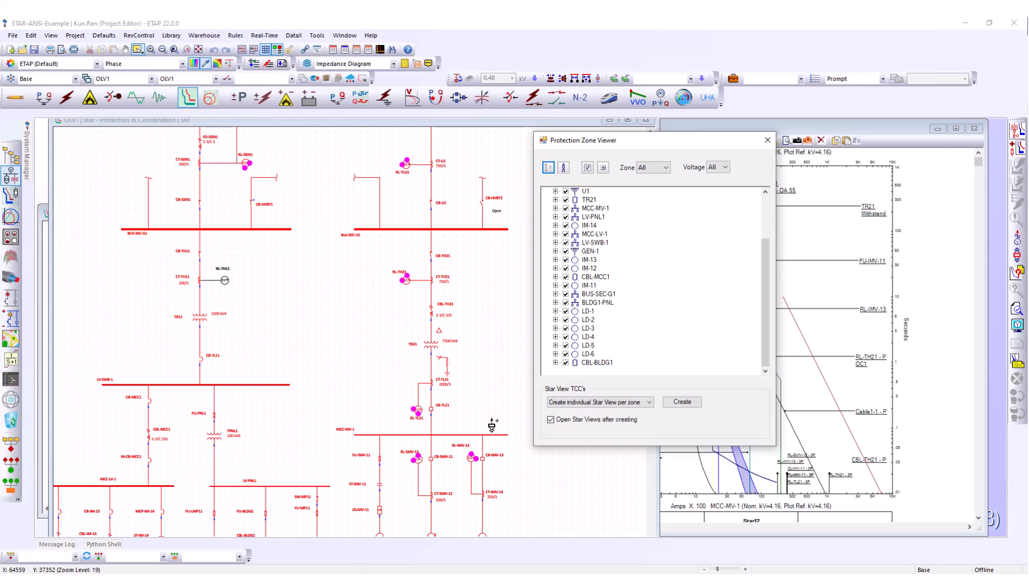
pyautogui.scroll(3, 613, 315)
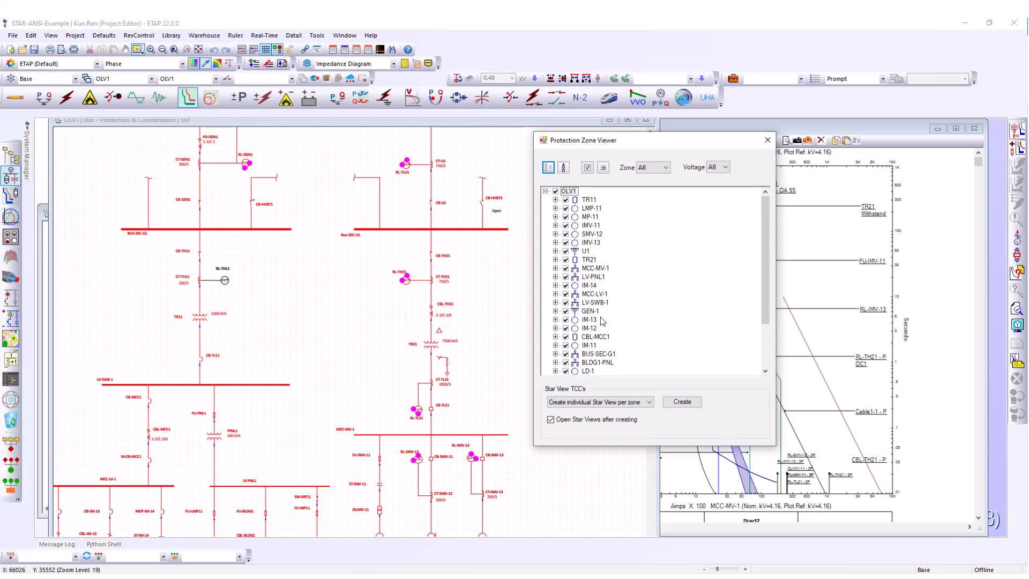
# Filter the Protection Zone Viewer to Load zones and inspect the load zones highlighted on the one-line diagram.
pyautogui.click(656, 169)
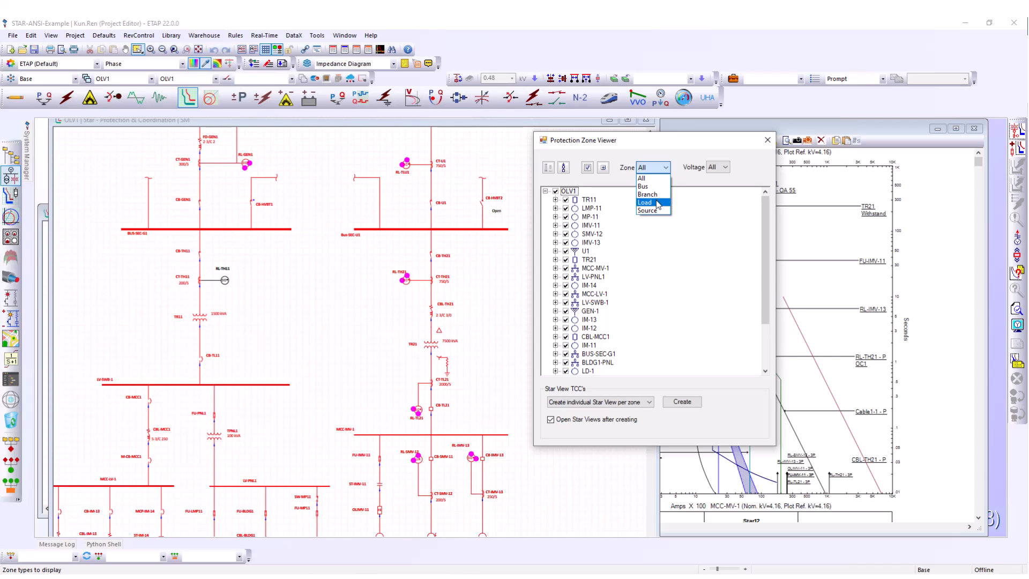
pyautogui.click(646, 202)
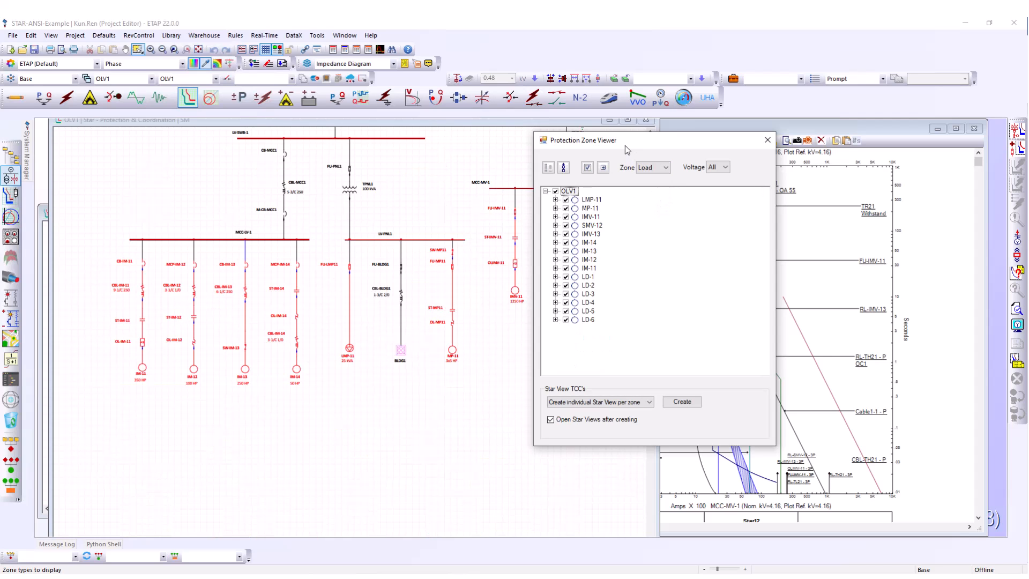
pyautogui.moveTo(628, 144); pyautogui.dragTo(755, 150)
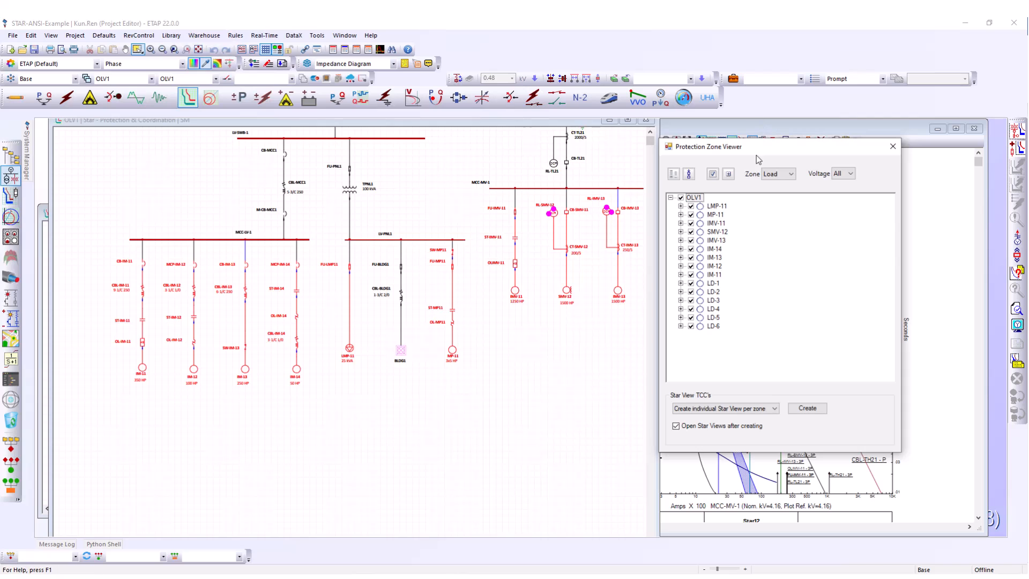
pyautogui.moveTo(756, 149); pyautogui.dragTo(525, 146)
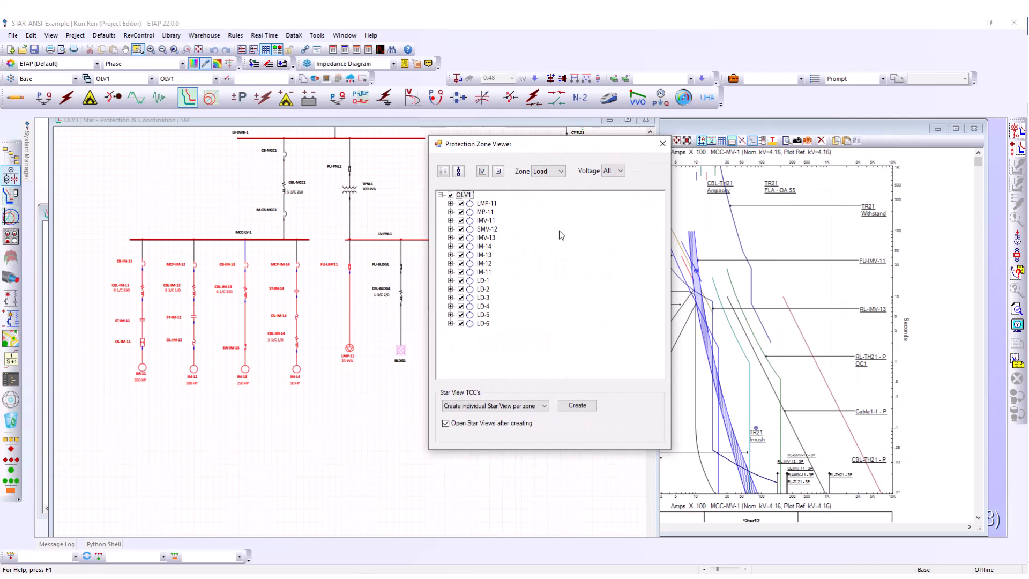
# Filter the Protection Zone Viewer to Branch zones with a voltage of >= 10 kV and uncover the one-line diagram.
pyautogui.click(553, 171)
pyautogui.click(552, 198)
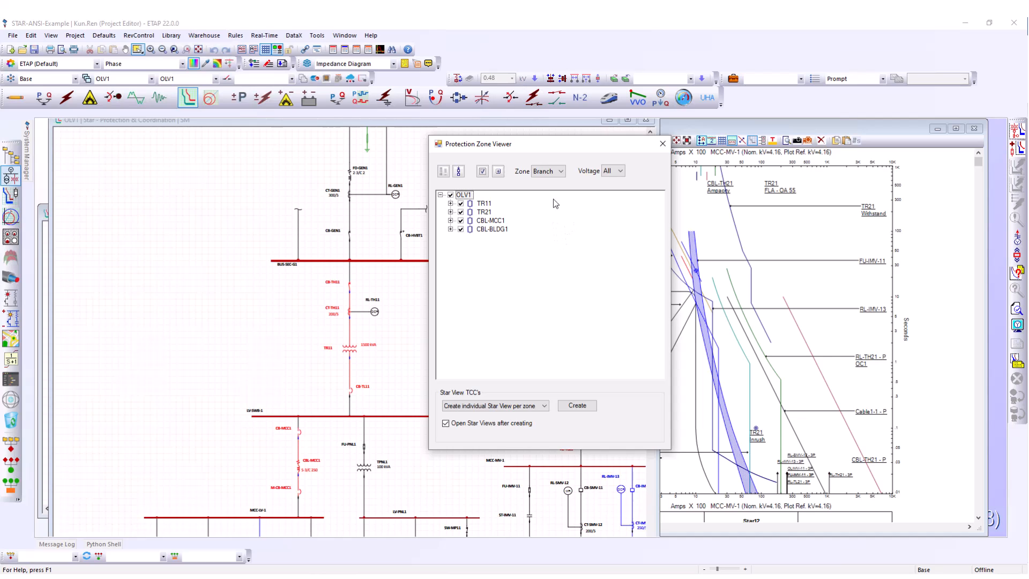
pyautogui.click(620, 172)
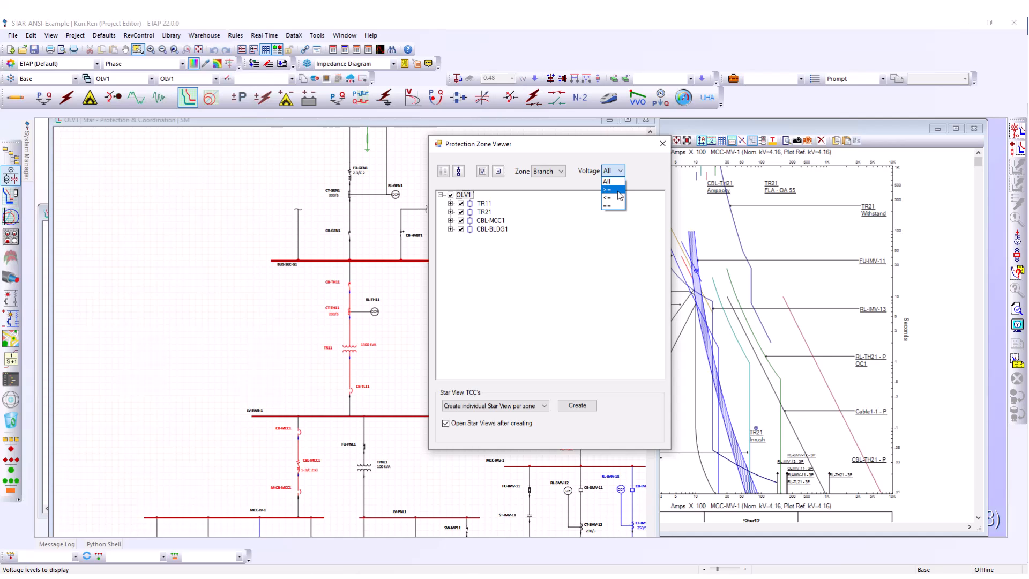
pyautogui.click(611, 190)
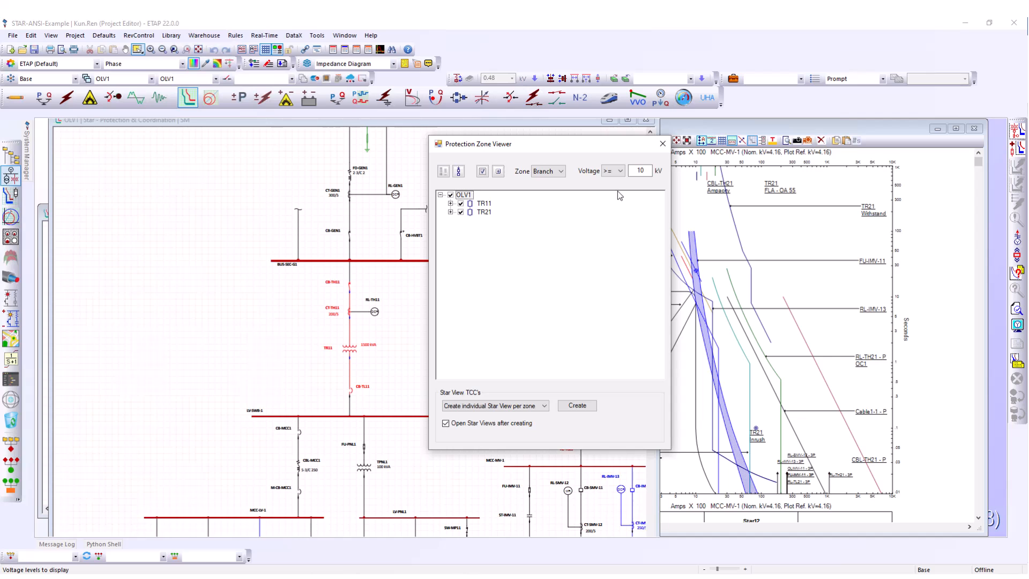
pyautogui.moveTo(577, 147); pyautogui.dragTo(797, 162)
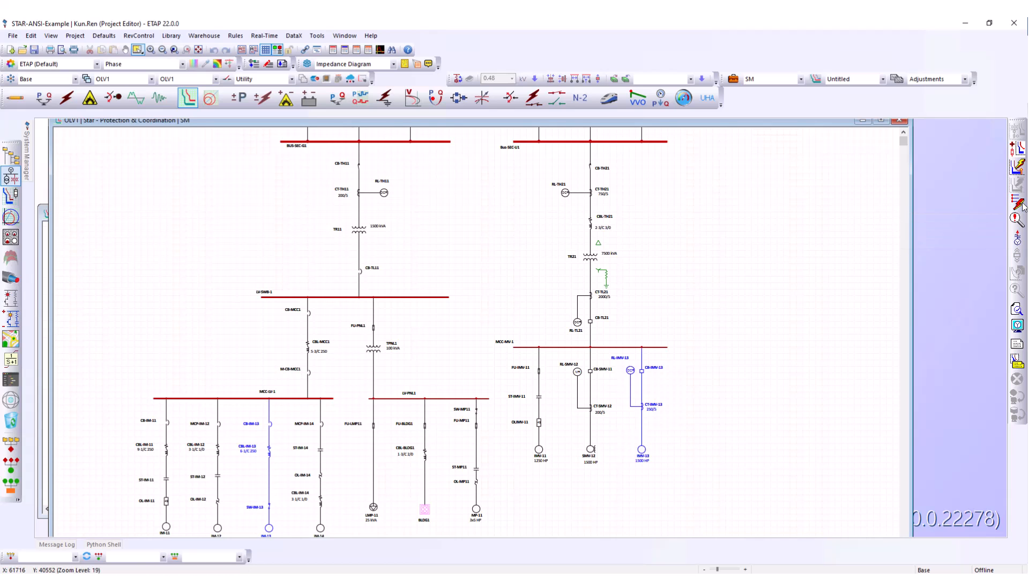
# Review the sequence-of-operation fault and protective device settings of study case SM, and accept the study case.
pyautogui.click(734, 79)
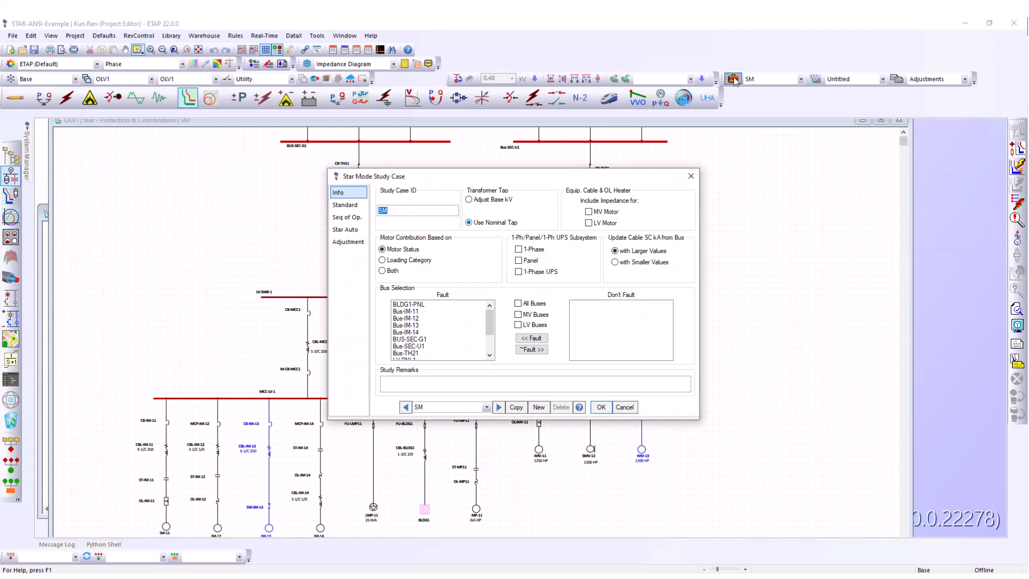
pyautogui.moveTo(419, 183); pyautogui.dragTo(425, 163)
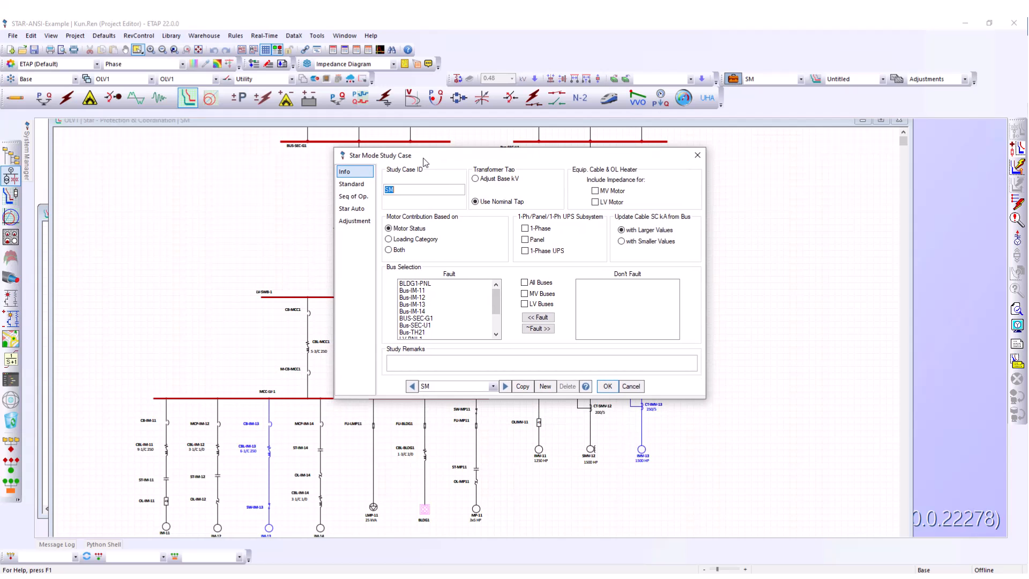
pyautogui.click(351, 197)
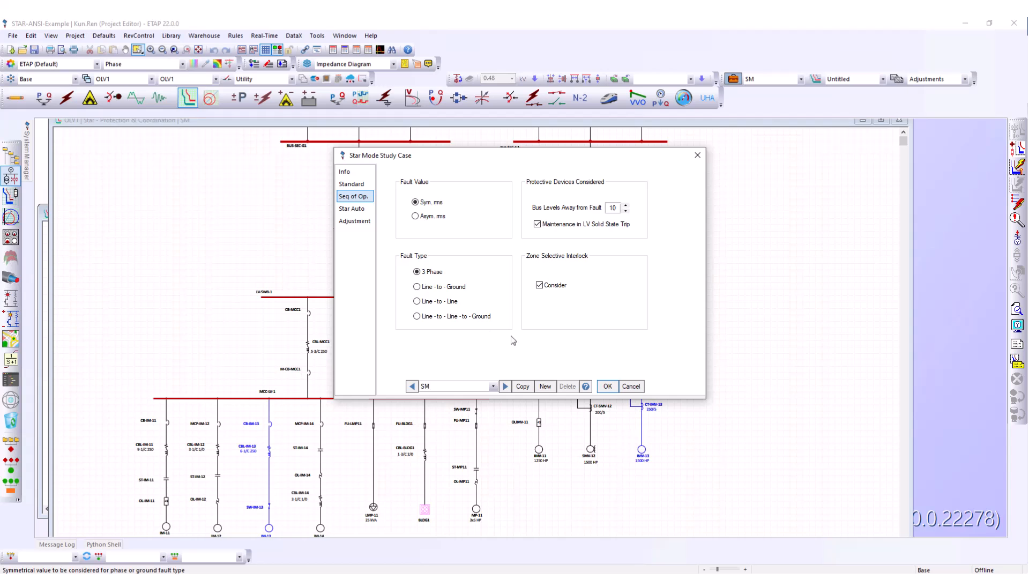
pyautogui.click(611, 386)
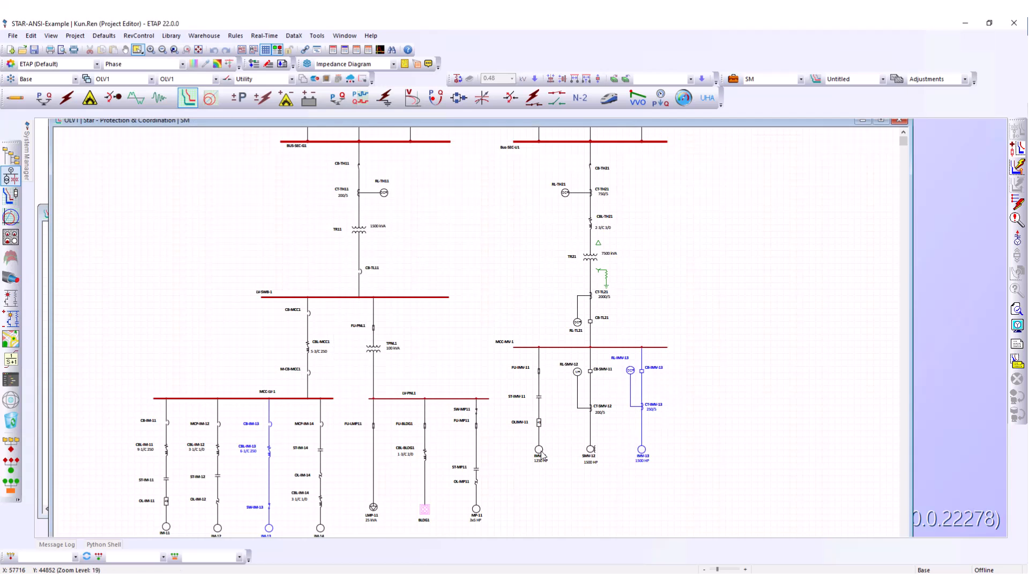
# Run a sequence-of-operation fault on the connector between IMV-11 and OLIMV-11, and enlarge the events window to show every event.
pyautogui.click(1017, 202)
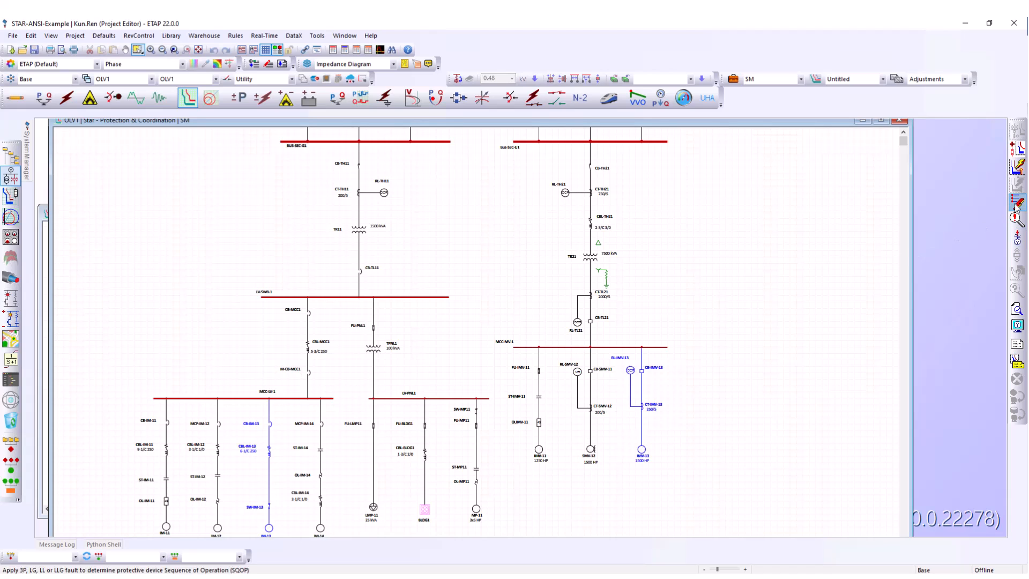
pyautogui.click(540, 428)
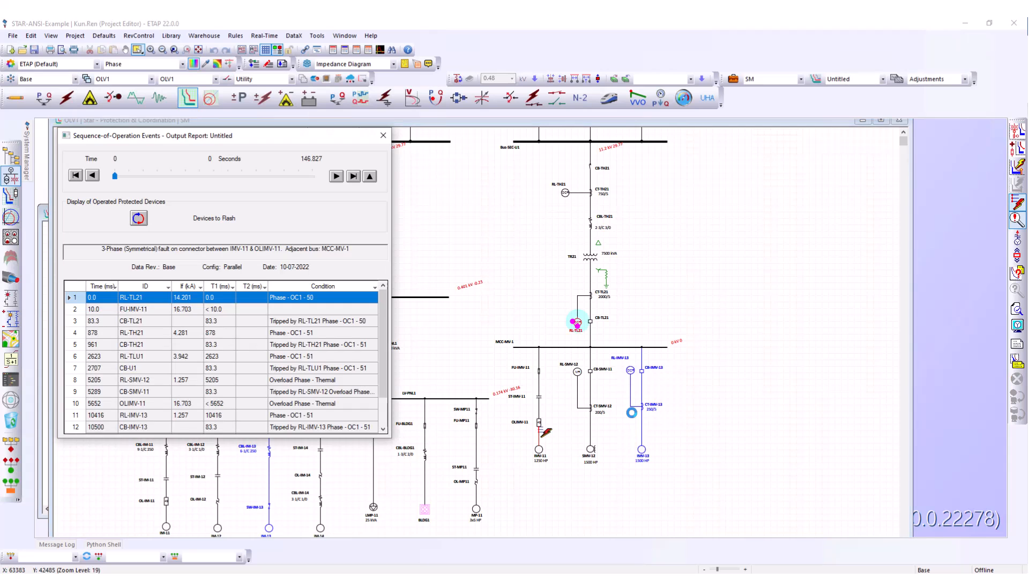
pyautogui.moveTo(270, 141); pyautogui.dragTo(276, 123)
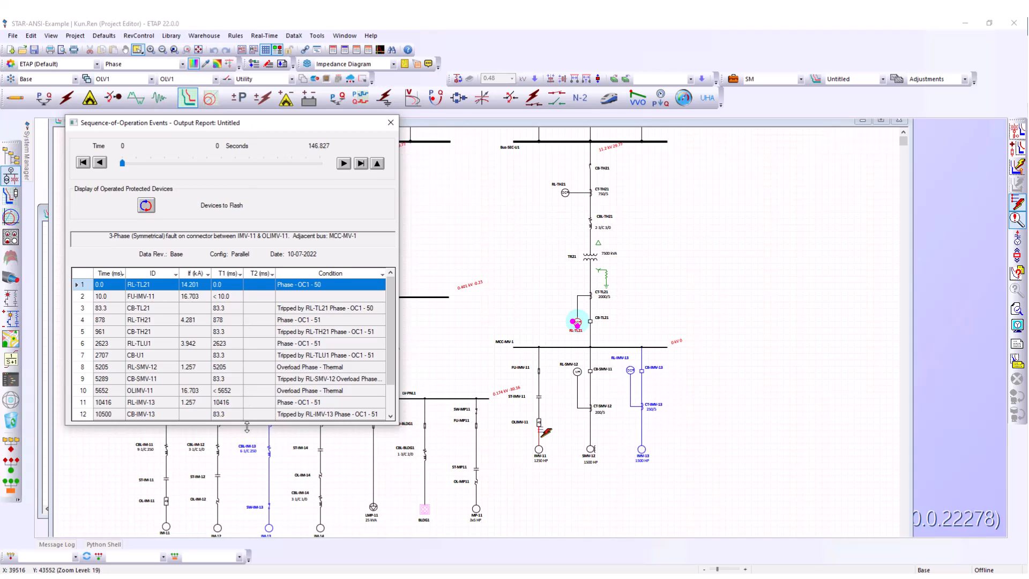
pyautogui.moveTo(246, 427); pyautogui.dragTo(242, 491)
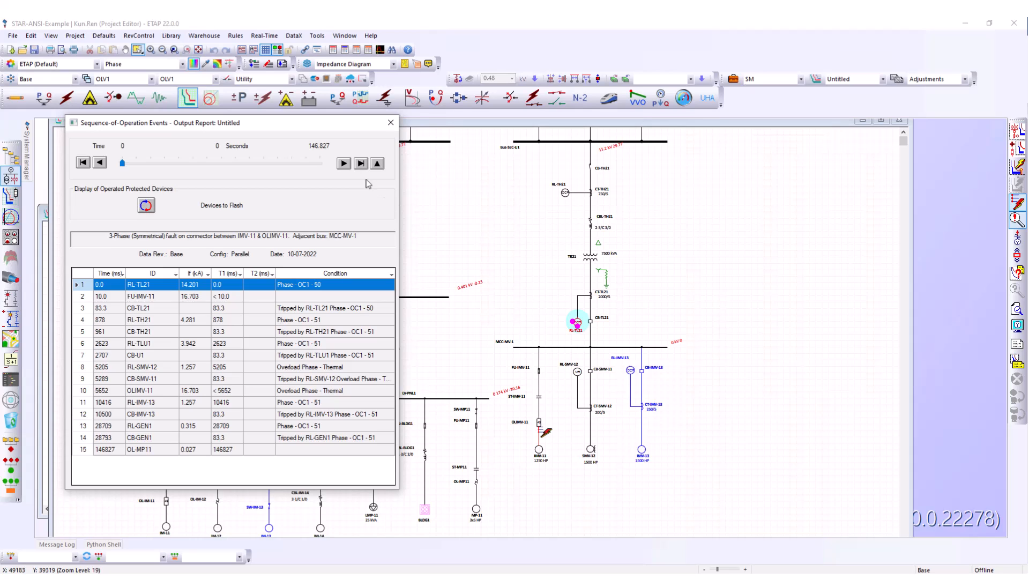
# Step through the sequence-of-operation events one by one from RL-TL21 to CB-TH21, going back to RL-TH21 once and forward again.
pyautogui.click(344, 165)
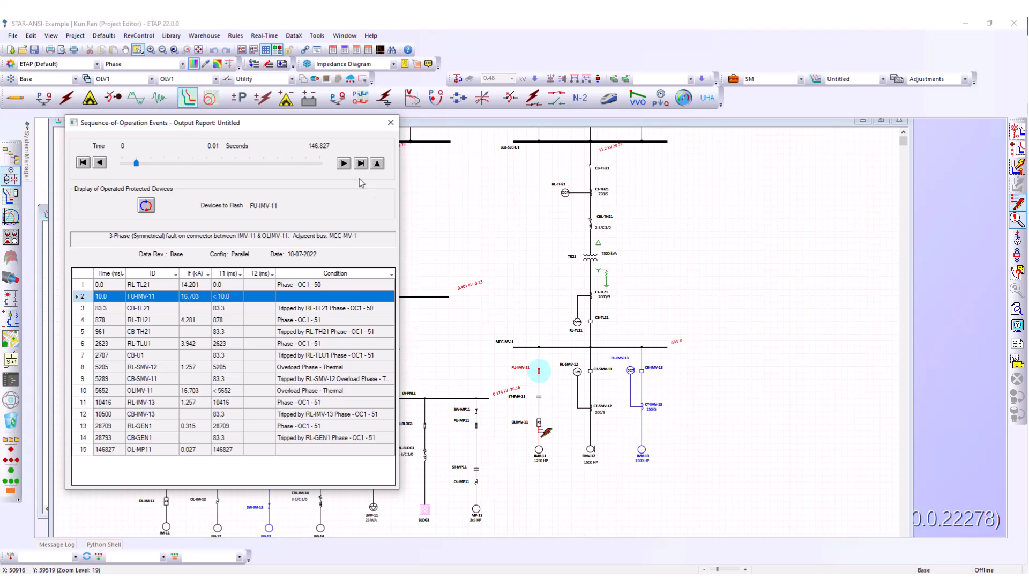
pyautogui.click(343, 164)
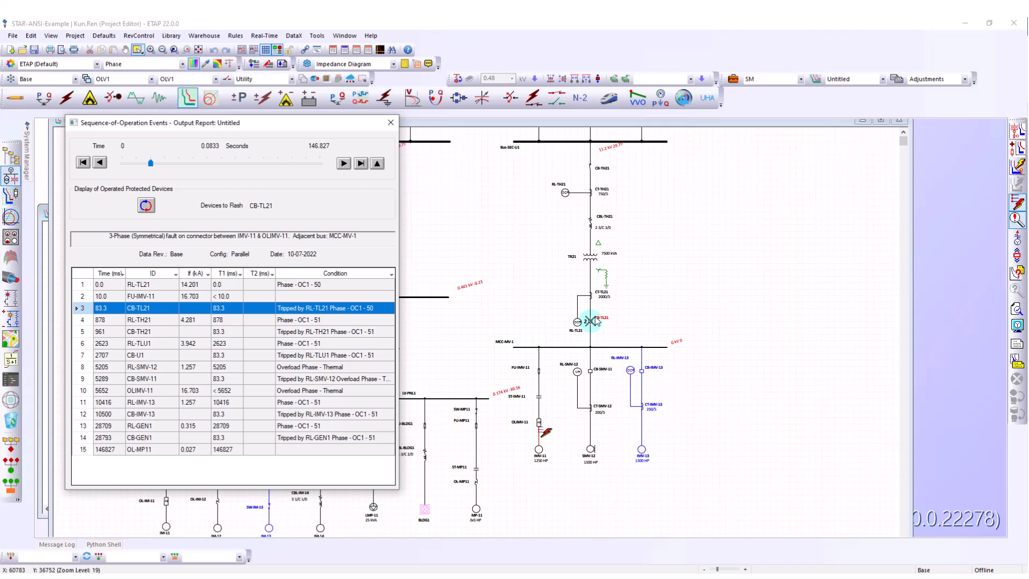
pyautogui.moveTo(597, 319)
pyautogui.click(344, 163)
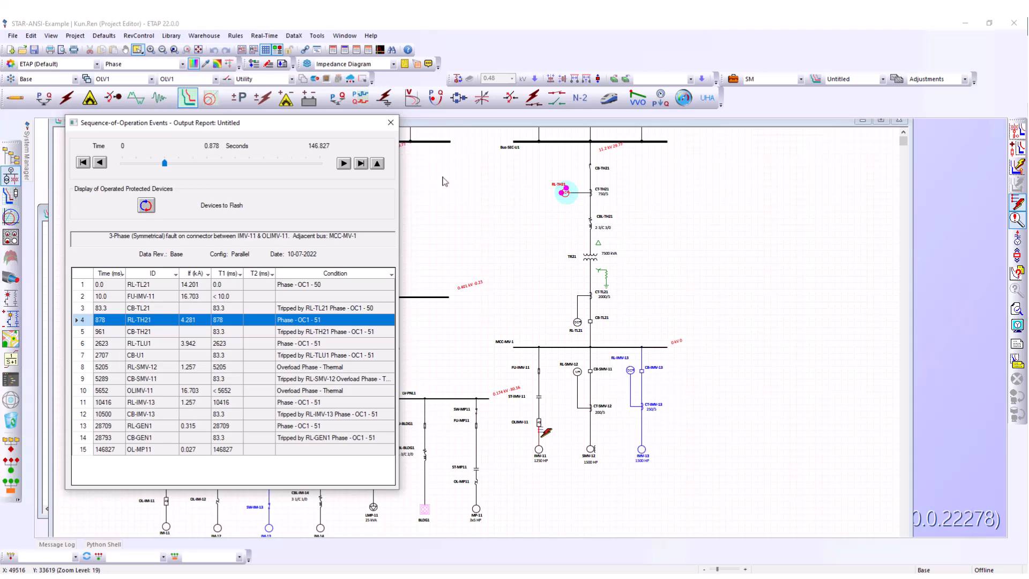
pyautogui.click(344, 163)
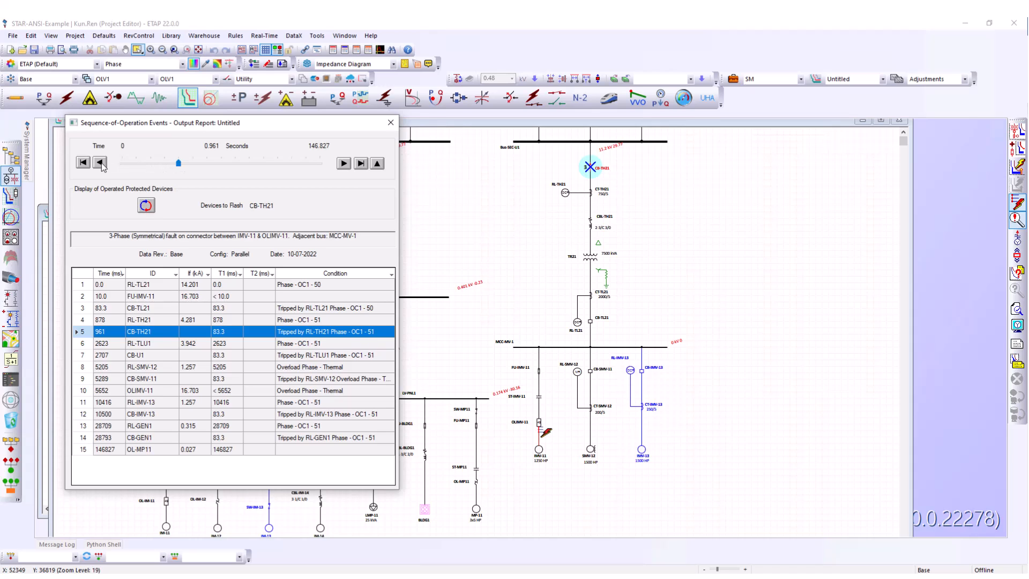
pyautogui.click(100, 163)
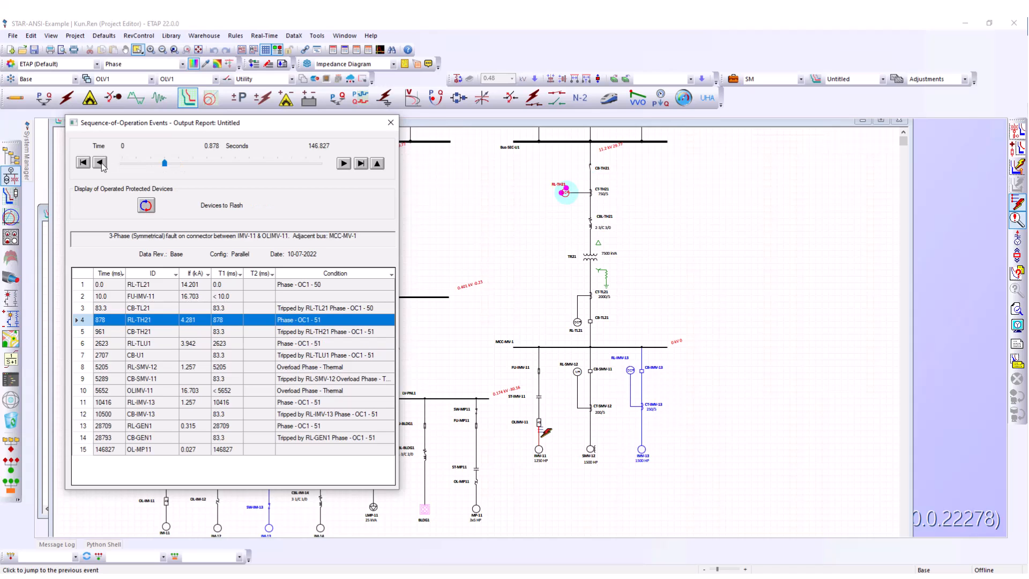
pyautogui.click(343, 164)
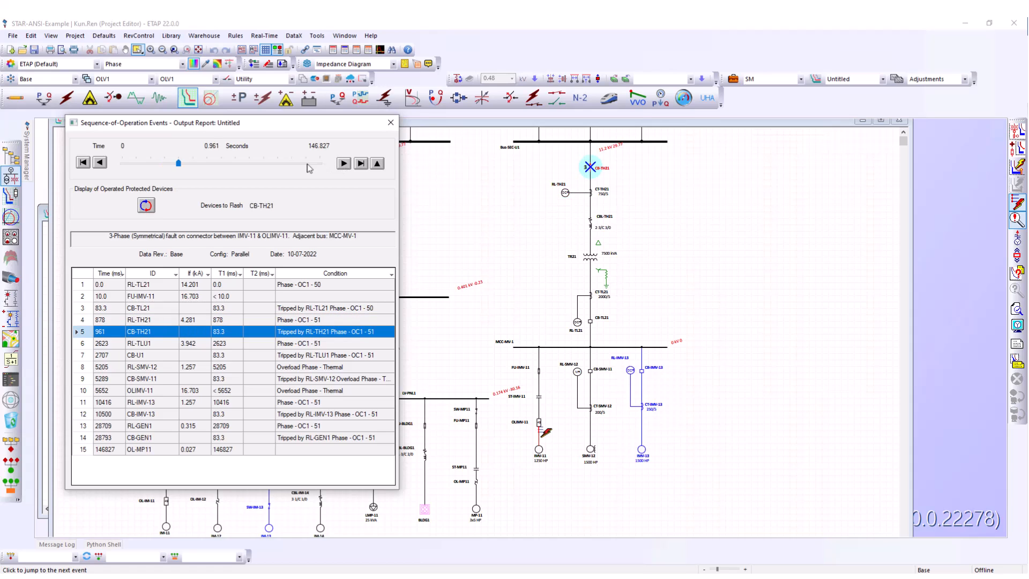
# Jump to the first and last events, slide the timeline back to RL-TH21, and select event 5 for CB-TH21.
pyautogui.click(82, 163)
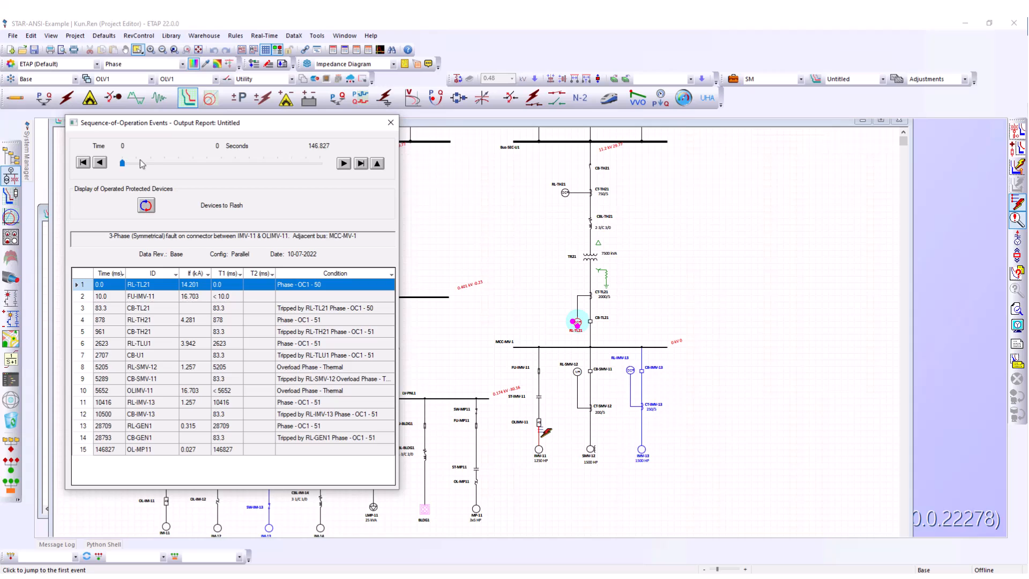
pyautogui.click(362, 164)
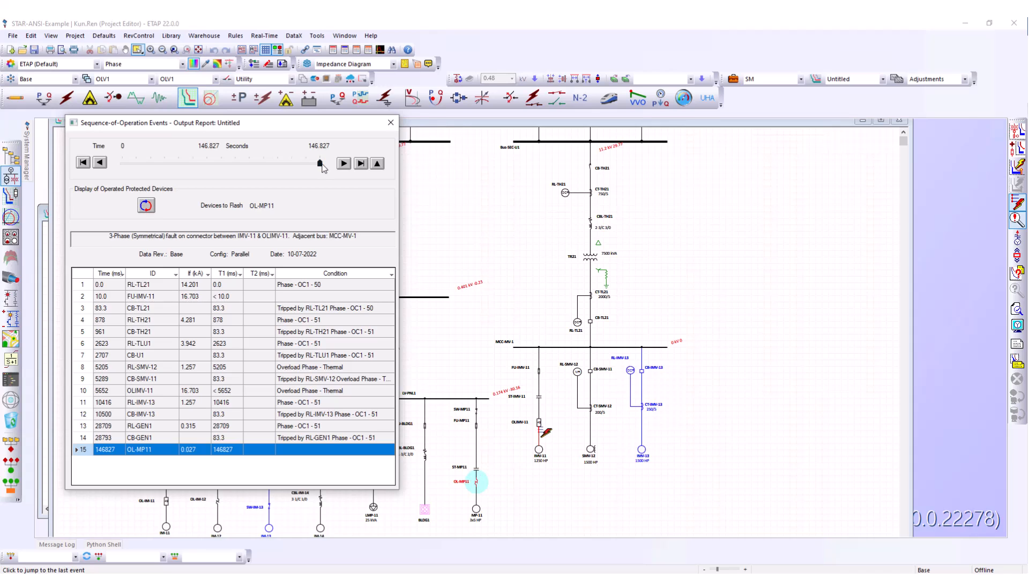
pyautogui.moveTo(322, 165); pyautogui.dragTo(172, 162)
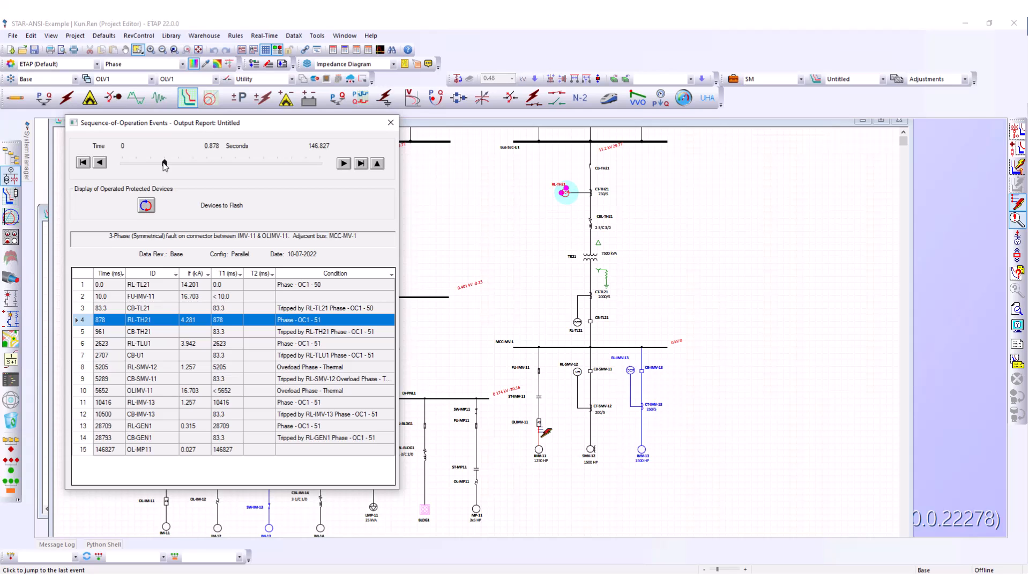
pyautogui.click(86, 331)
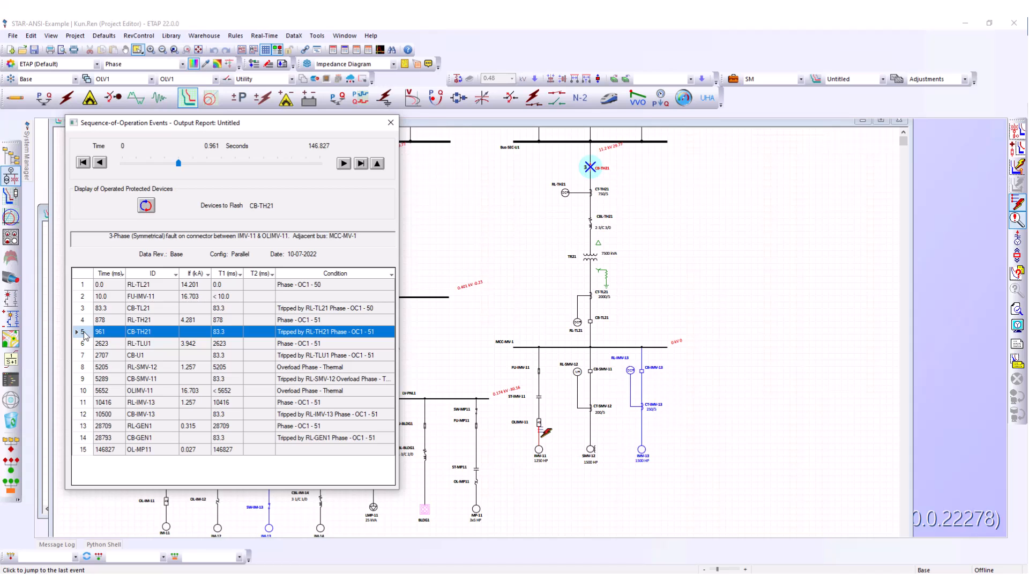
# Limit the event list to the timeline position, advance through RL-TLU1 to CB-U1, and restore the full list.
pyautogui.click(378, 164)
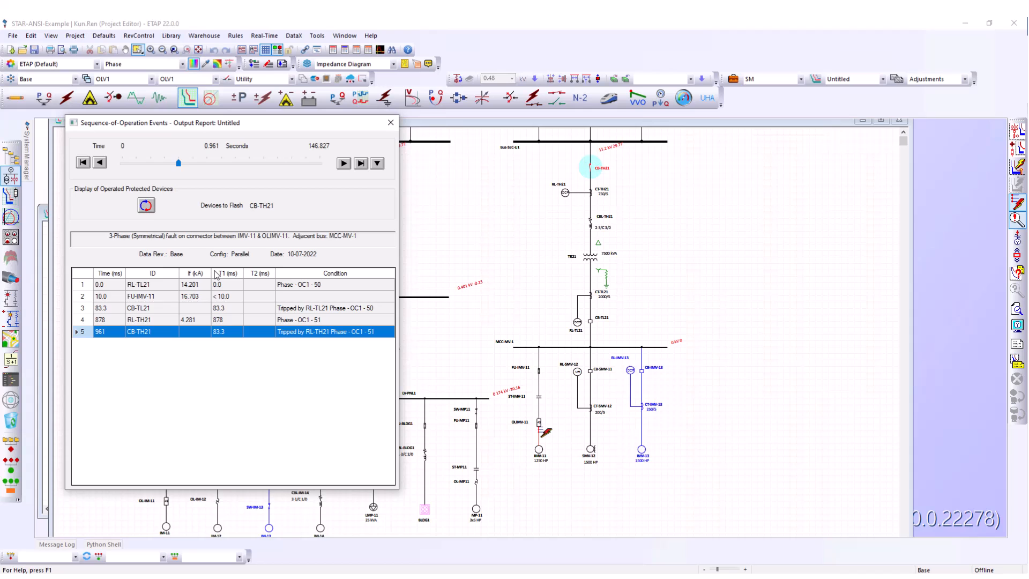
pyautogui.click(344, 163)
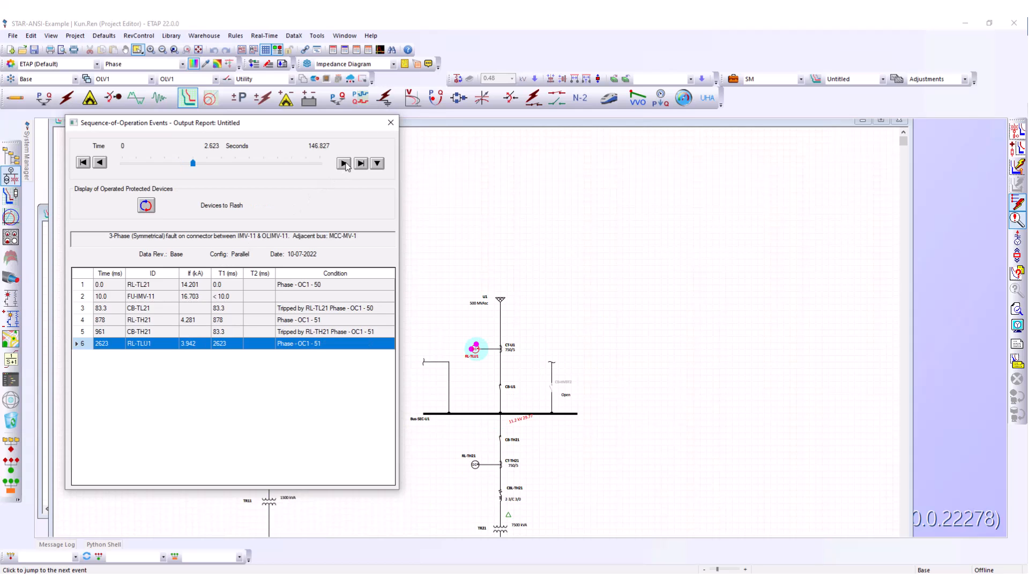
pyautogui.click(344, 163)
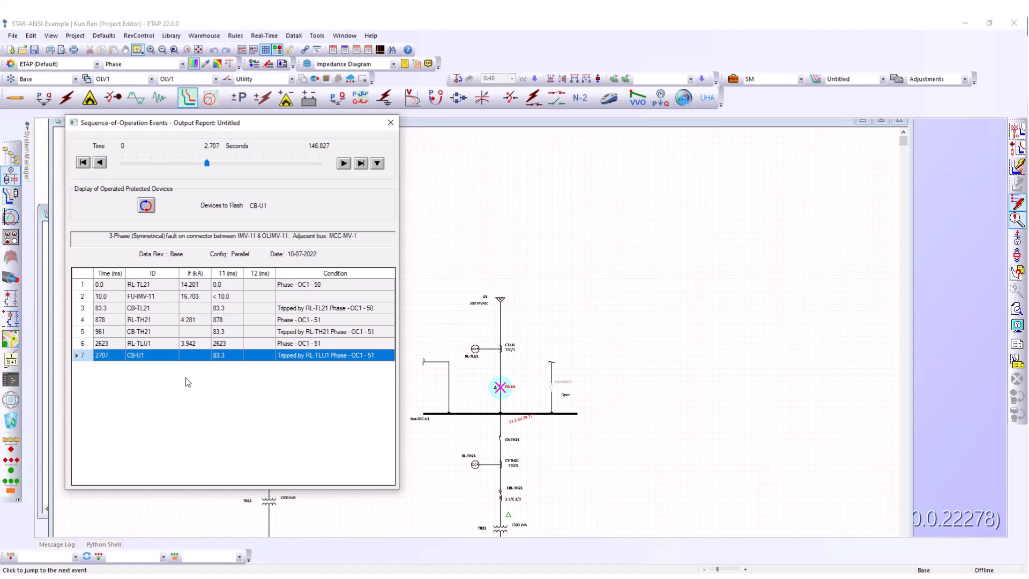
pyautogui.click(378, 163)
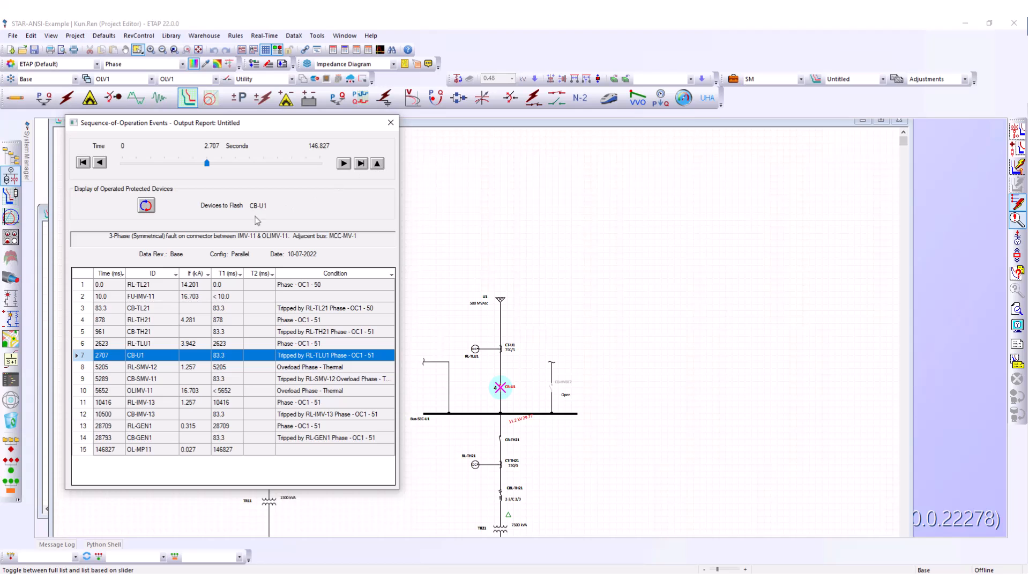
# Examine the filter options of the Time, ID and If columns in the events table without applying any filter.
pyautogui.click(121, 274)
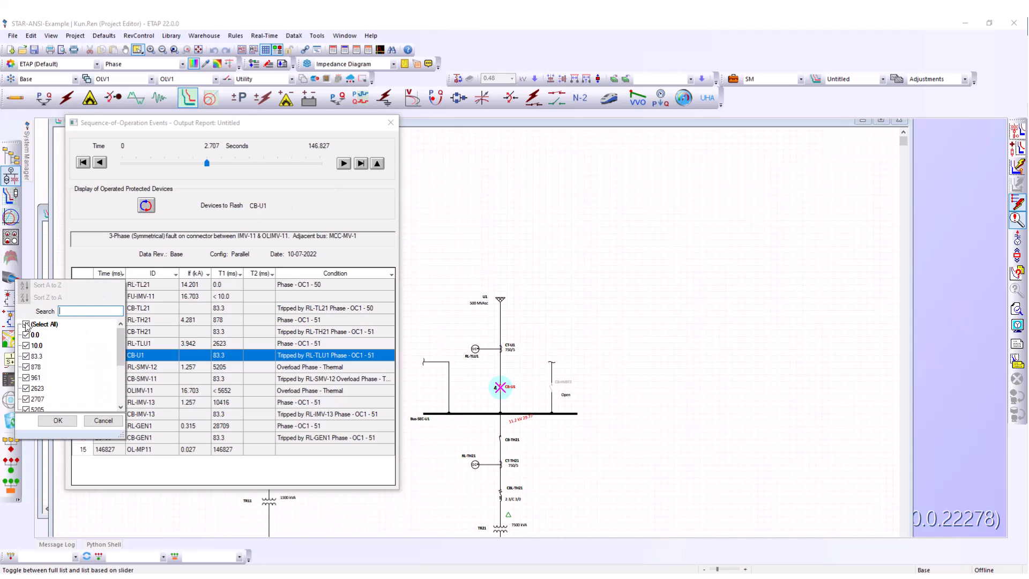
pyautogui.click(115, 423)
pyautogui.click(122, 274)
pyautogui.click(122, 275)
pyautogui.click(176, 275)
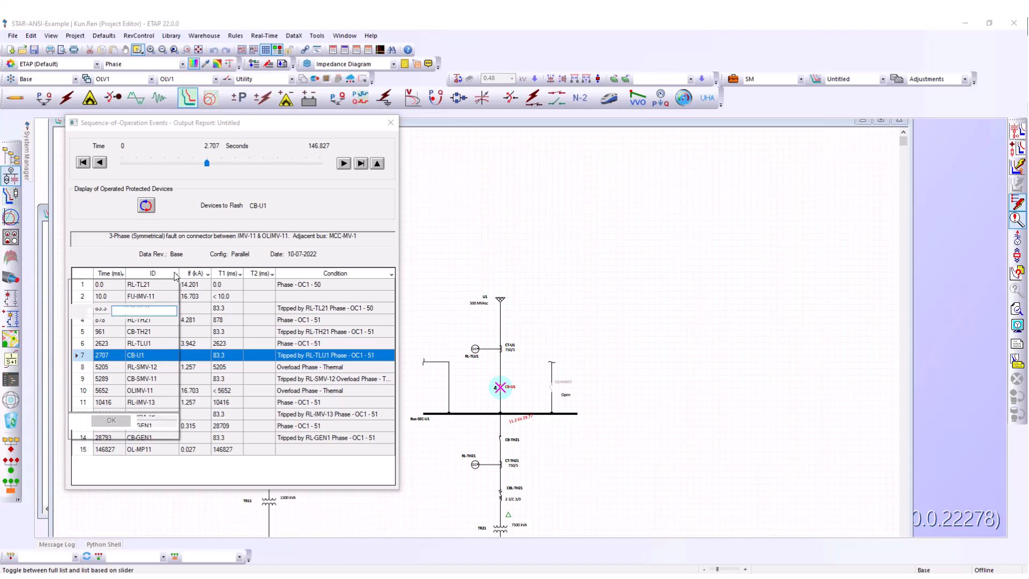
pyautogui.click(176, 274)
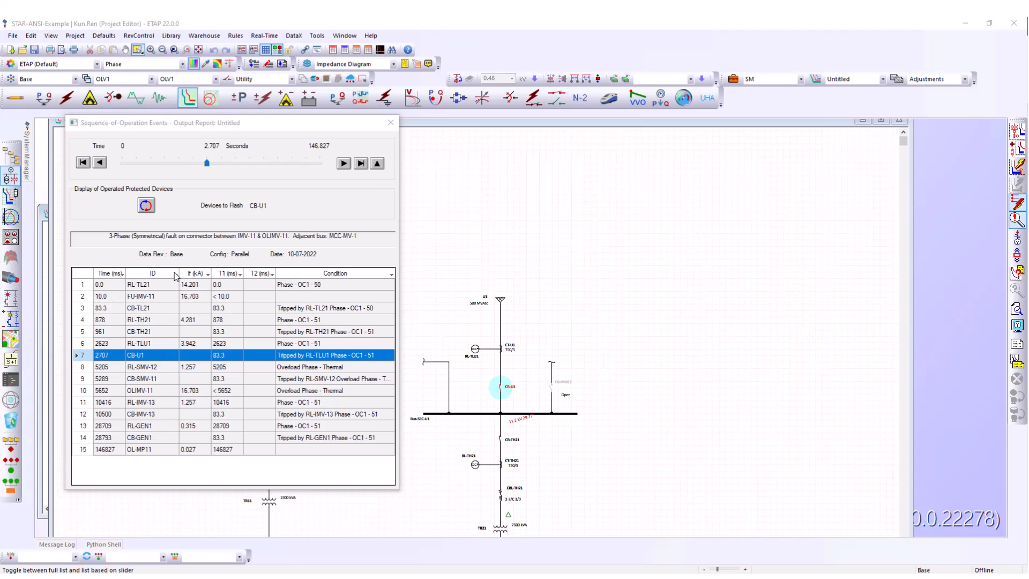
pyautogui.click(207, 275)
pyautogui.click(208, 274)
# Reposition the events window and switch the flashing of operated protective devices from timeline-based to automatic run on the one-line diagram.
pyautogui.scroll(-2, 470, 376)
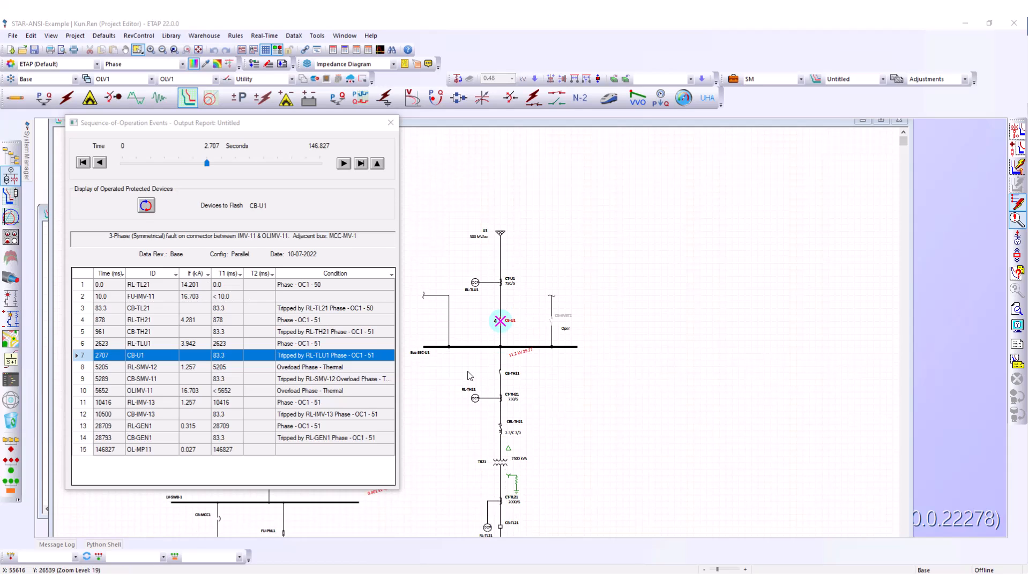
pyautogui.moveTo(248, 122); pyautogui.dragTo(258, 151)
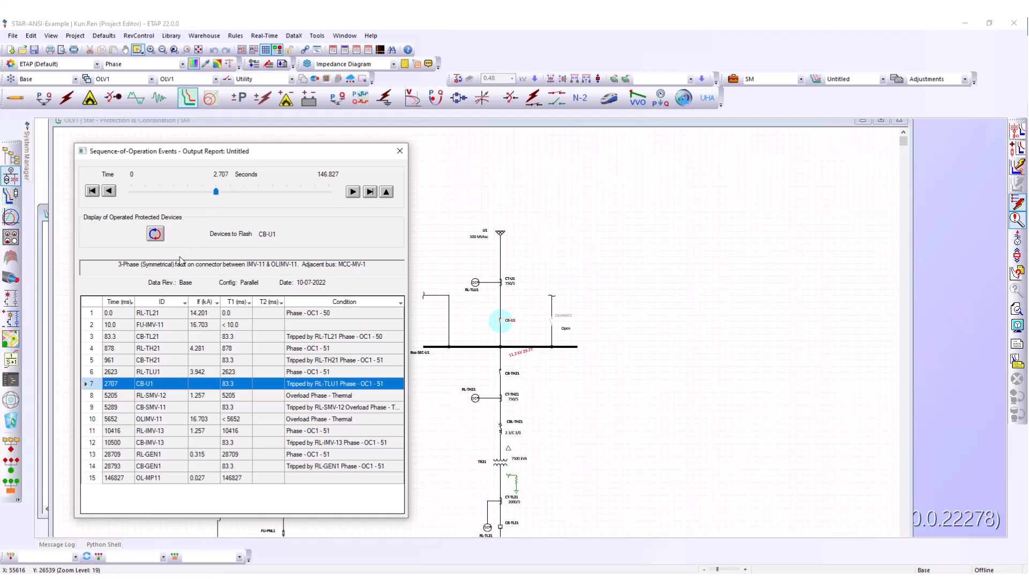
pyautogui.click(155, 234)
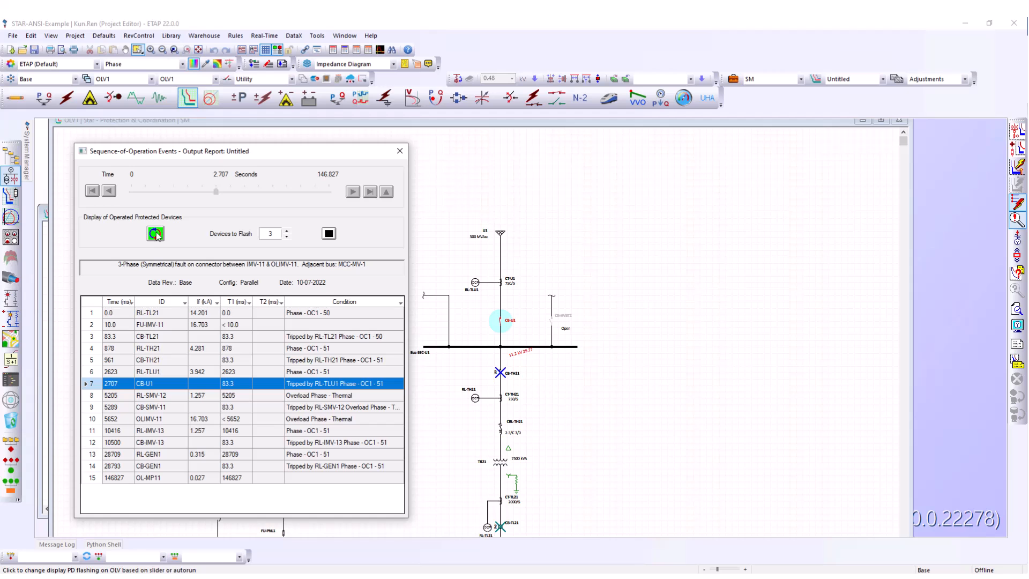
pyautogui.scroll(-3, 479, 359)
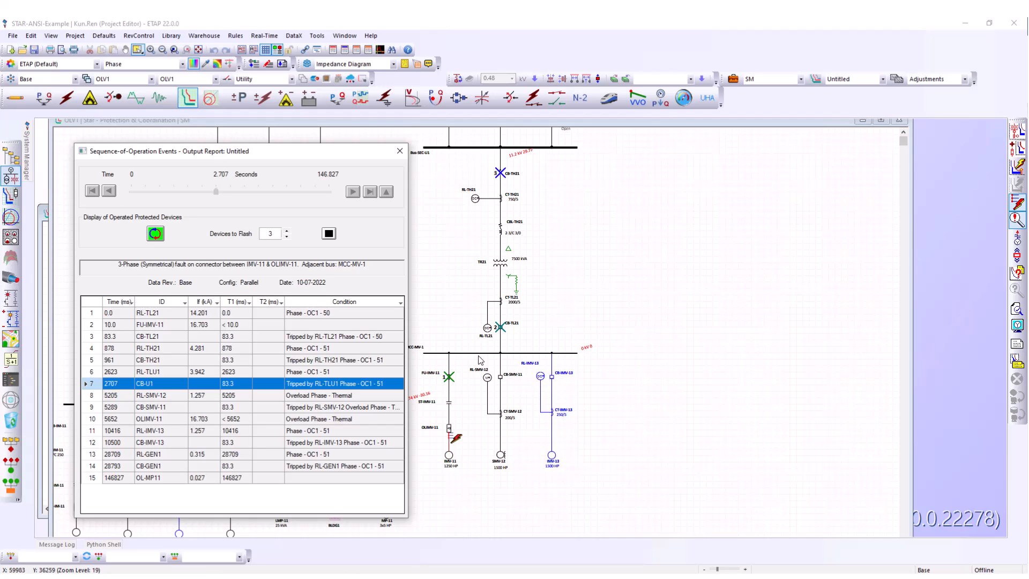
# Set Devices to Flash to 4, check the flashing devices up to CB-U1, and stop and restart the flashing.
pyautogui.click(276, 234)
pyautogui.click(287, 232)
pyautogui.scroll(2, 538, 386)
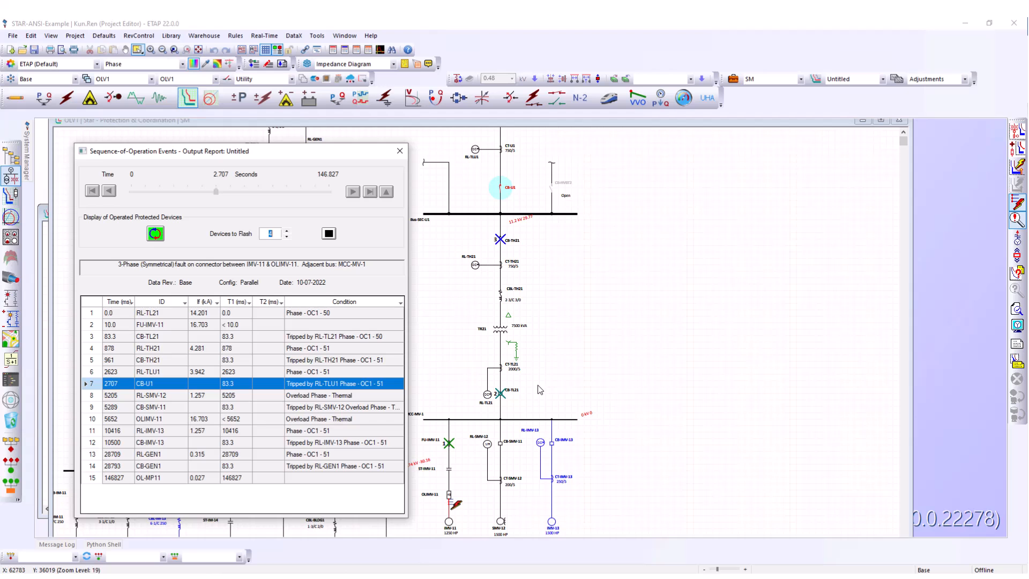
pyautogui.scroll(4, 538, 385)
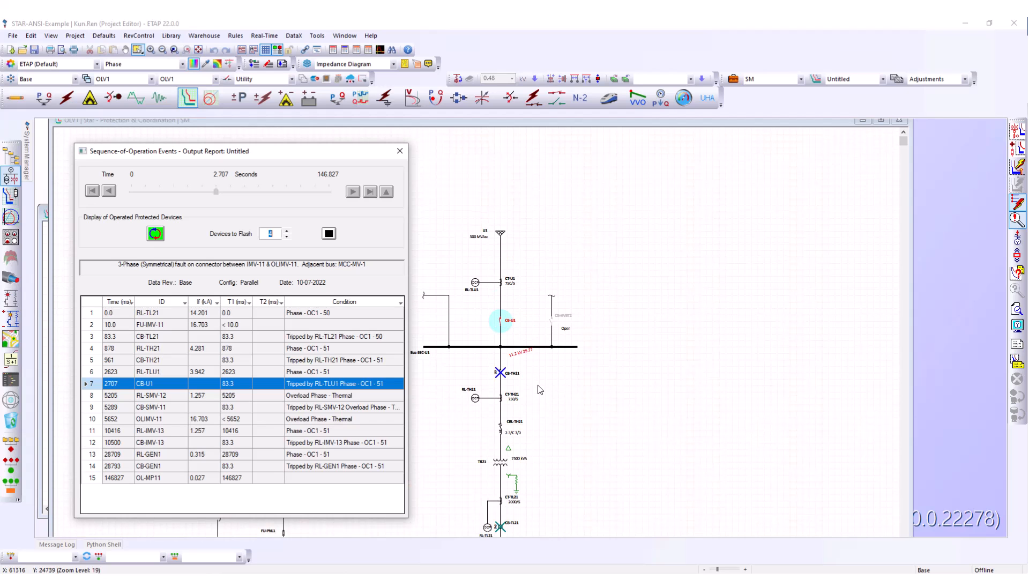
pyautogui.scroll(-4, 540, 390)
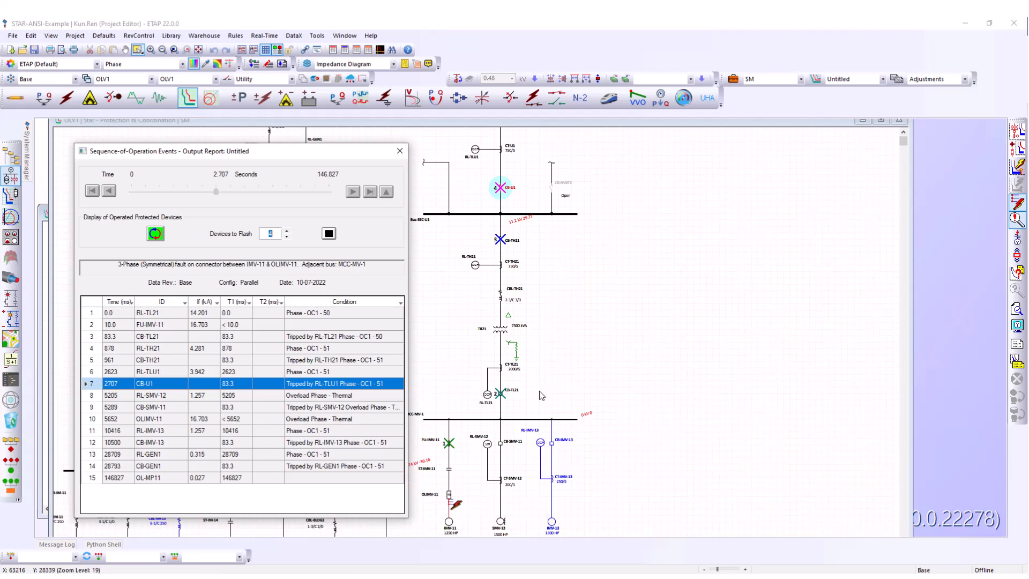
pyautogui.click(329, 235)
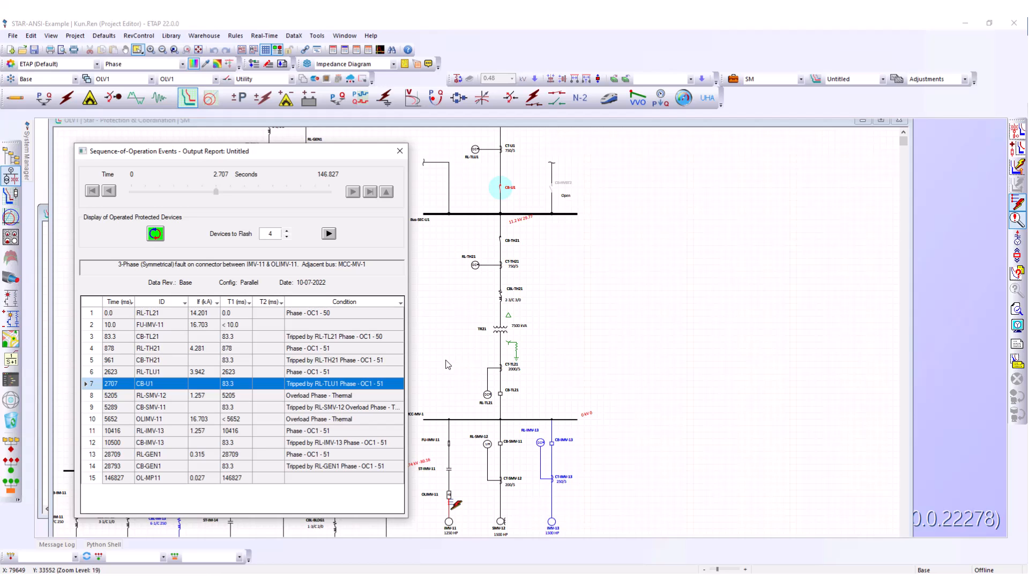
pyautogui.click(329, 233)
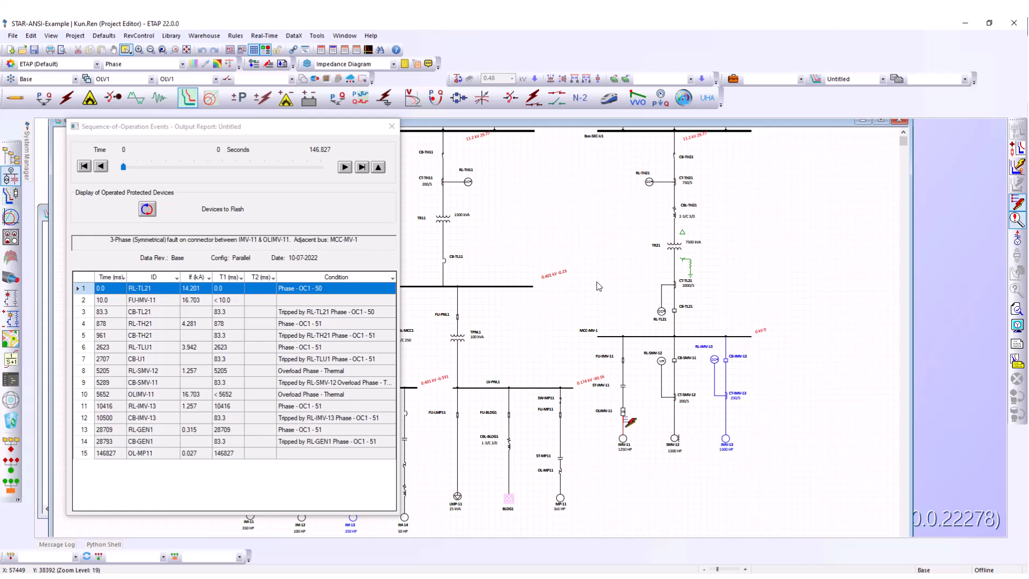
# Select relays RL-TL21 and RL-TH21 on the one-line diagram and create a normalized Star View TCC for the fault.
pyautogui.click(664, 317)
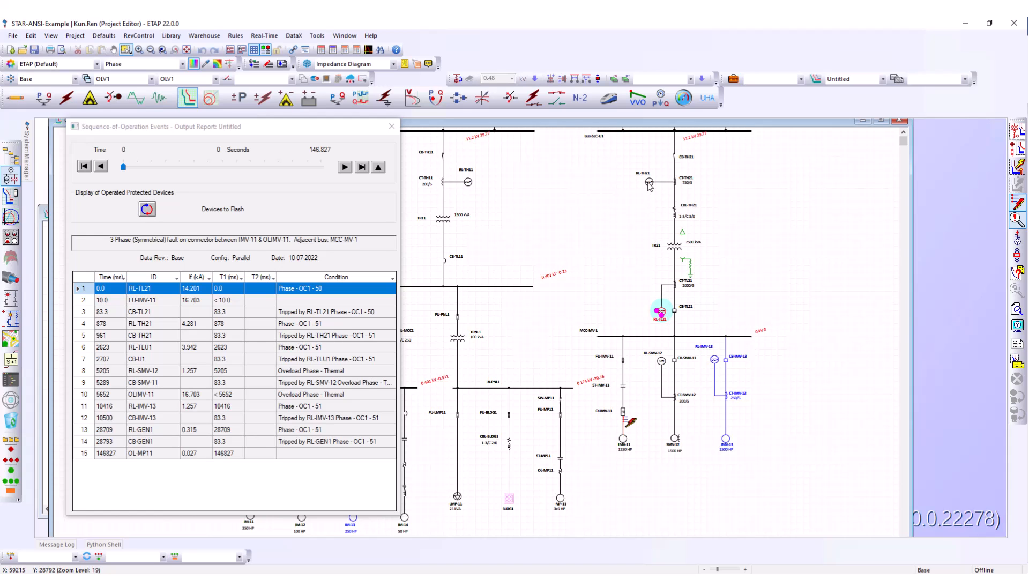
pyautogui.click(650, 185)
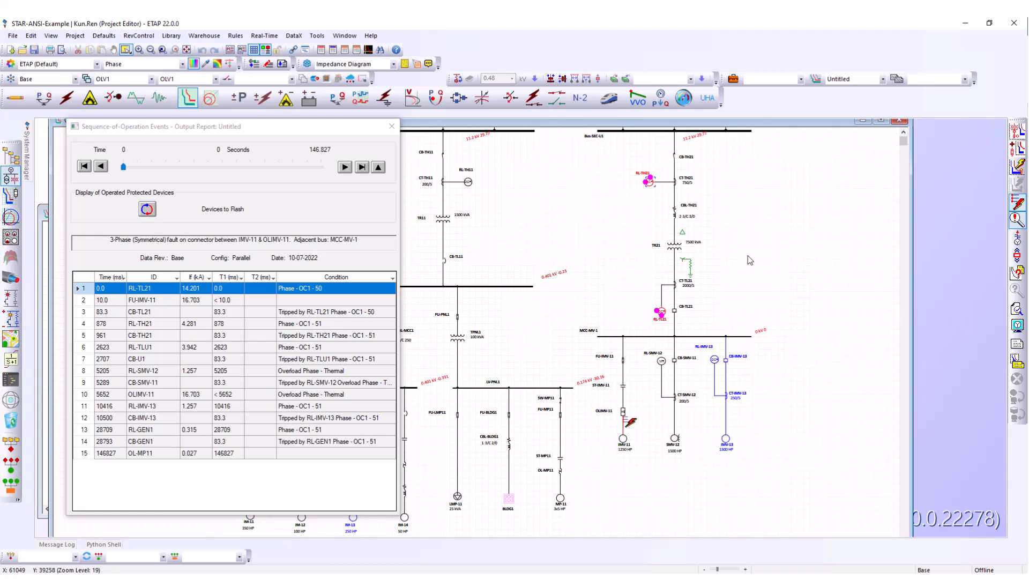
pyautogui.click(1017, 130)
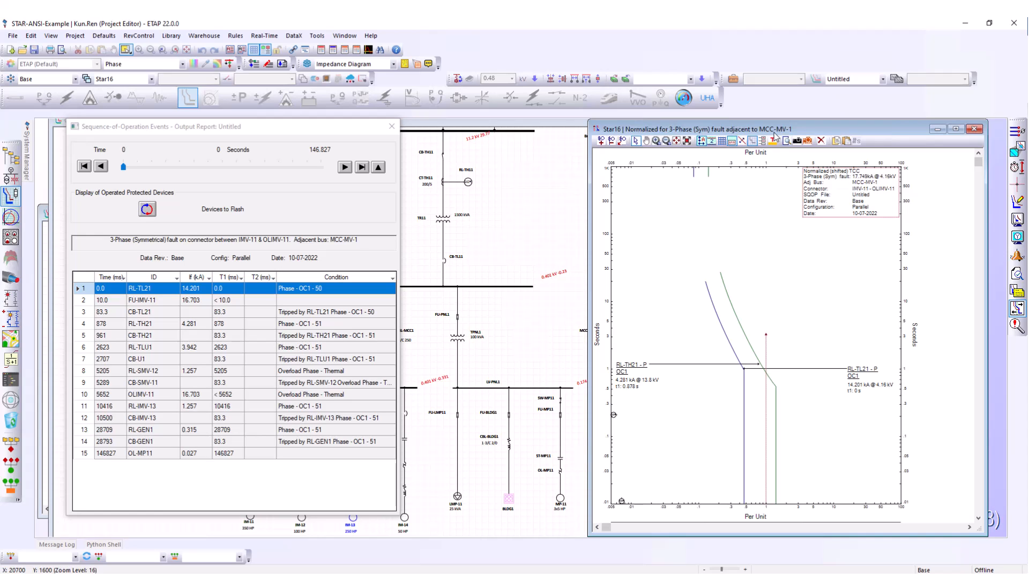
# Inspect the fault legend of the normalized TCC and the setting details of relay RL-TH21.
pyautogui.moveTo(862, 184)
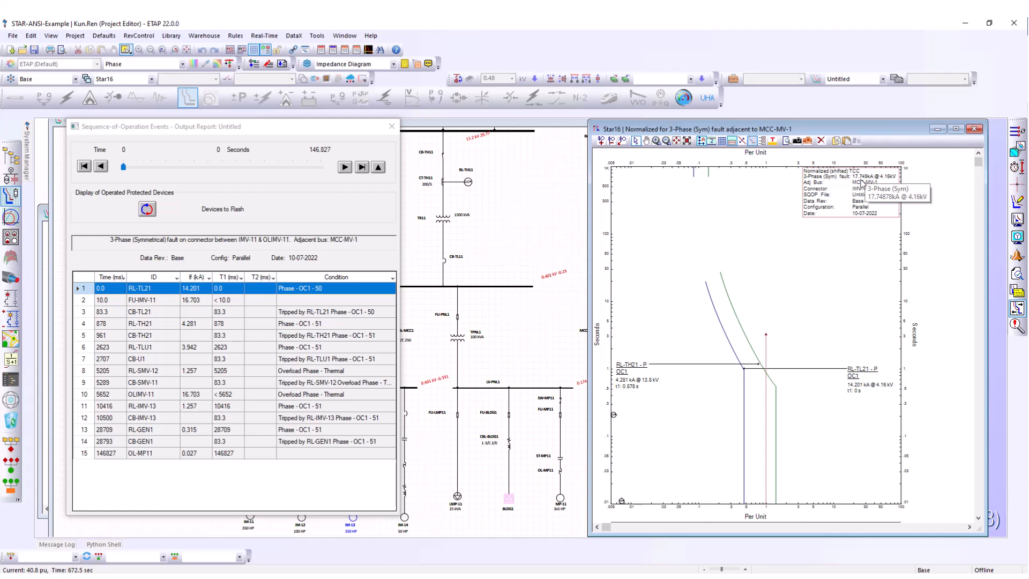
pyautogui.click(633, 374)
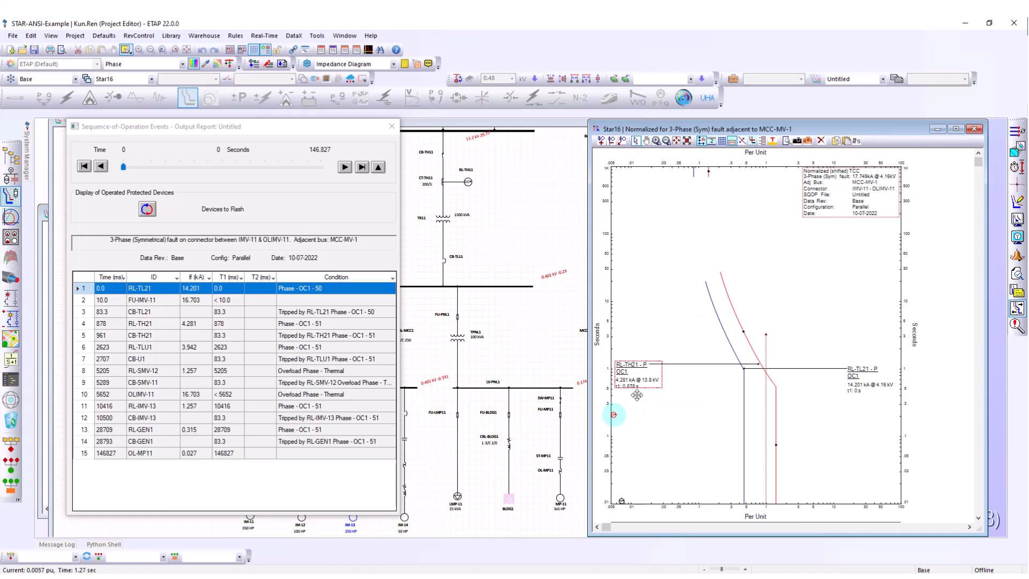
pyautogui.moveTo(632, 386)
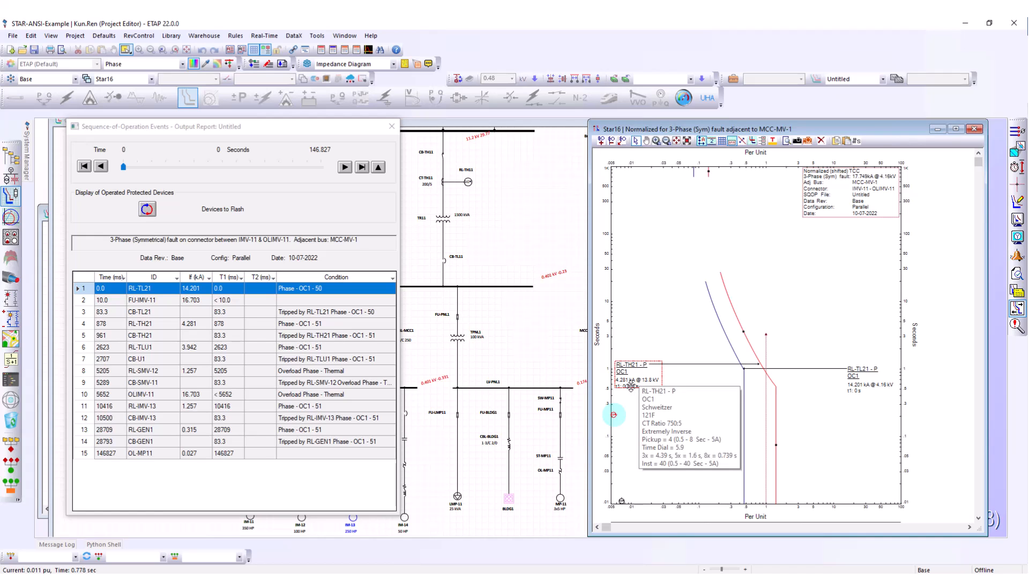
pyautogui.click(651, 358)
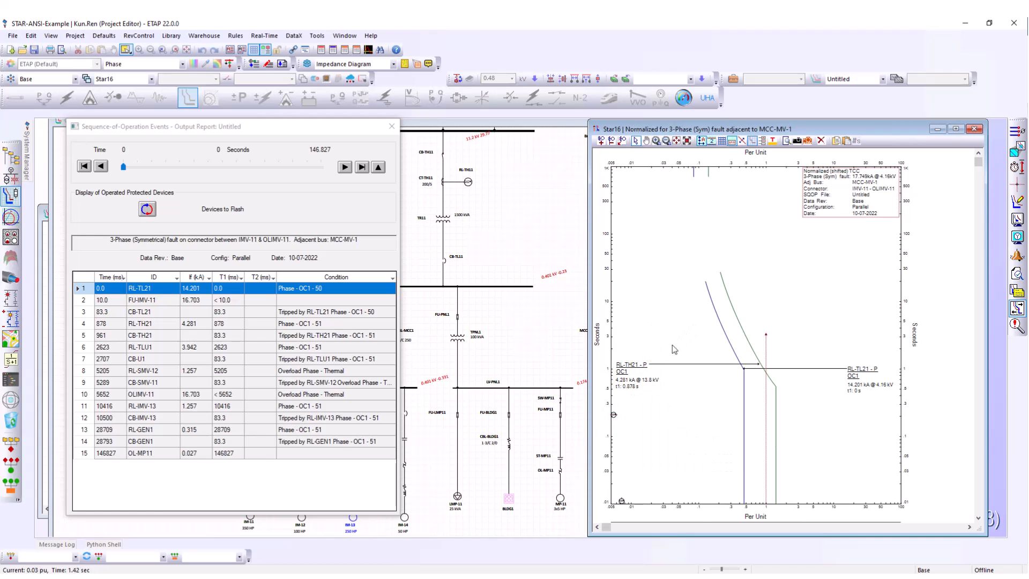
# Move the RL-TH21 label to the upper right of the curves and the RL-TL21 label to their left.
pyautogui.moveTo(642, 372); pyautogui.dragTo(839, 259)
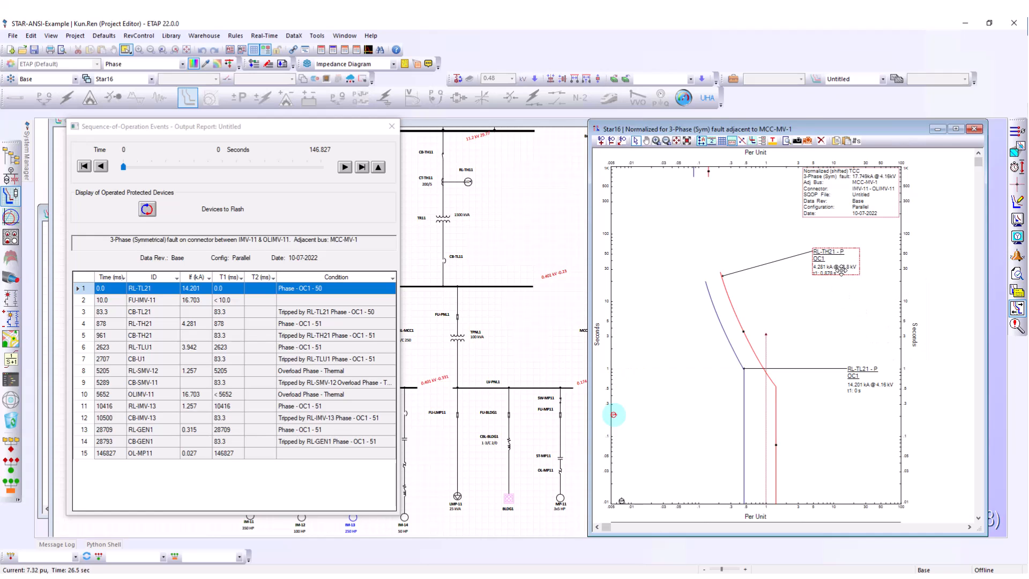
pyautogui.moveTo(841, 271)
pyautogui.moveTo(854, 371); pyautogui.dragTo(636, 364)
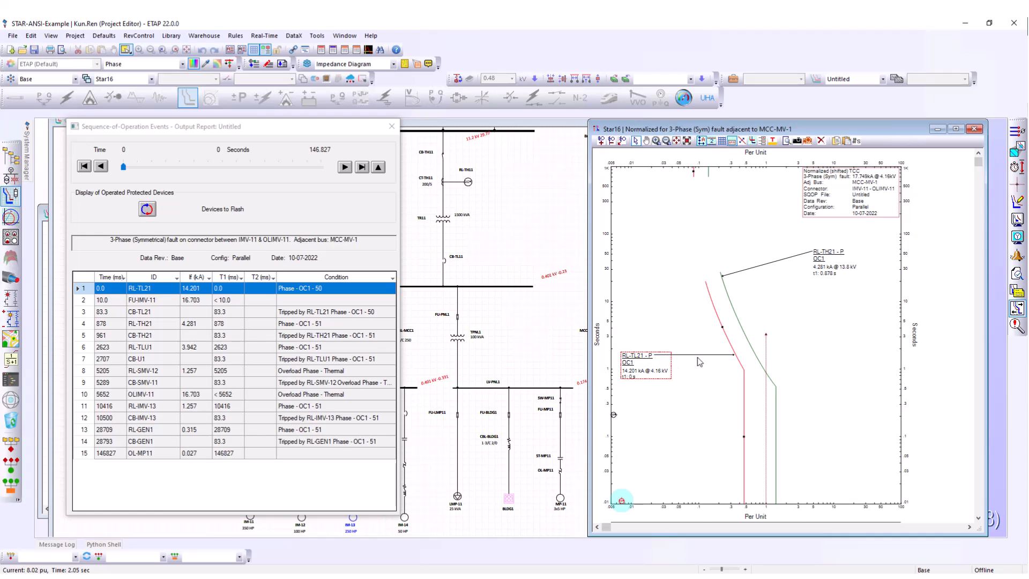
# Turn off the normalized display of the Star View TCC and inspect the fault arrows of relays RL-TL21 and RL-TH21.
pyautogui.click(830, 349)
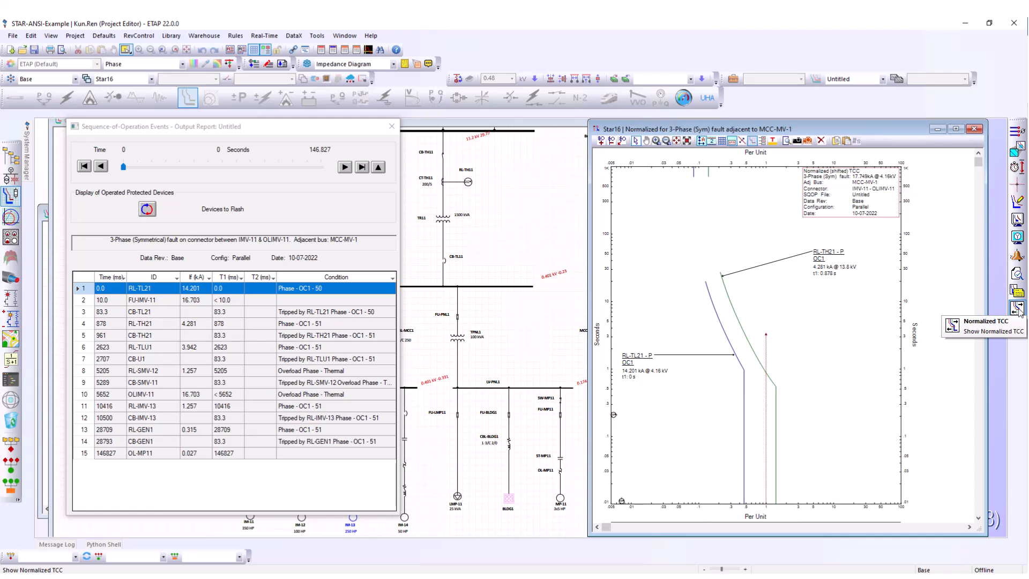
pyautogui.click(1017, 309)
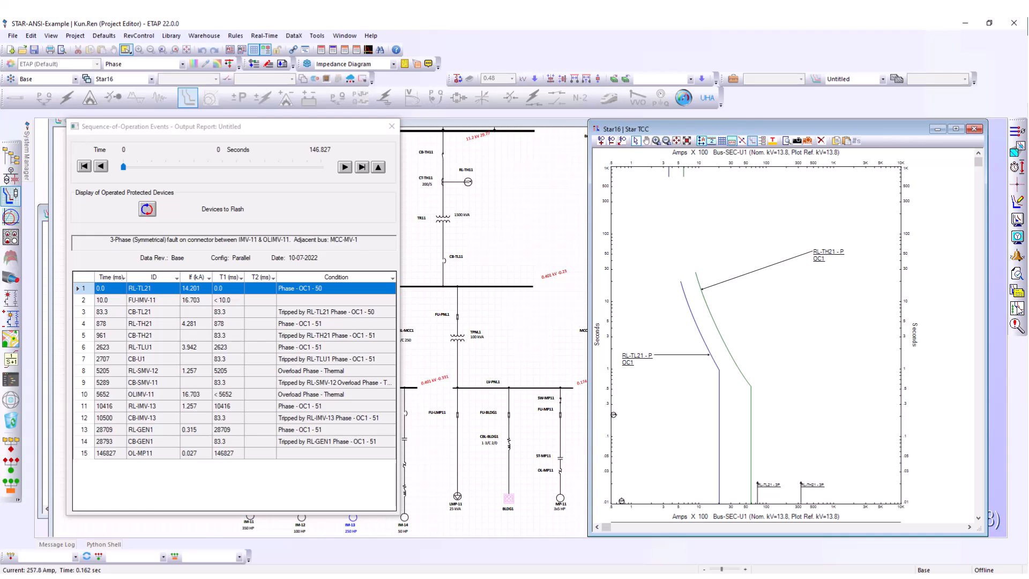
pyautogui.click(781, 489)
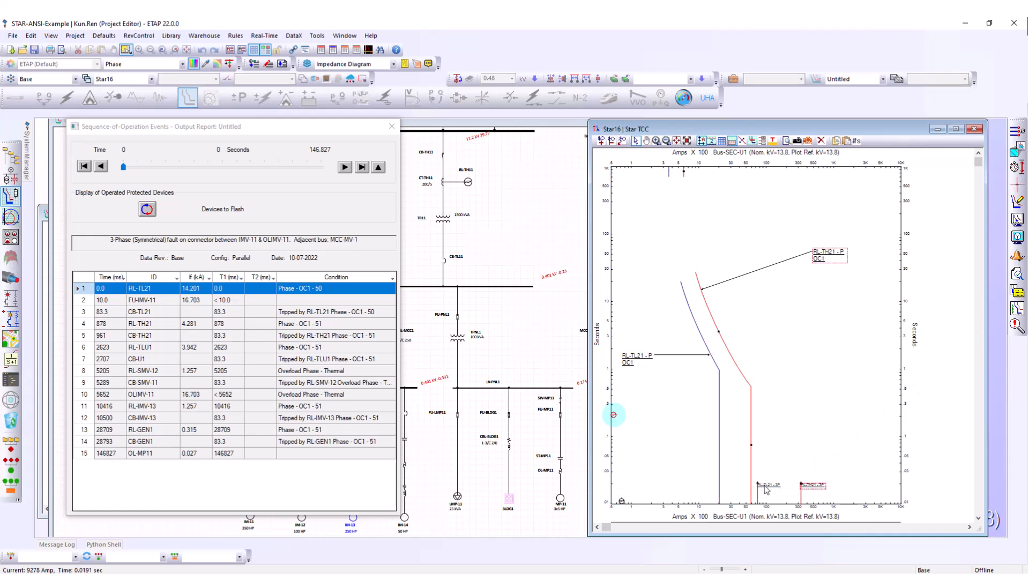
pyautogui.click(814, 485)
pyautogui.click(792, 426)
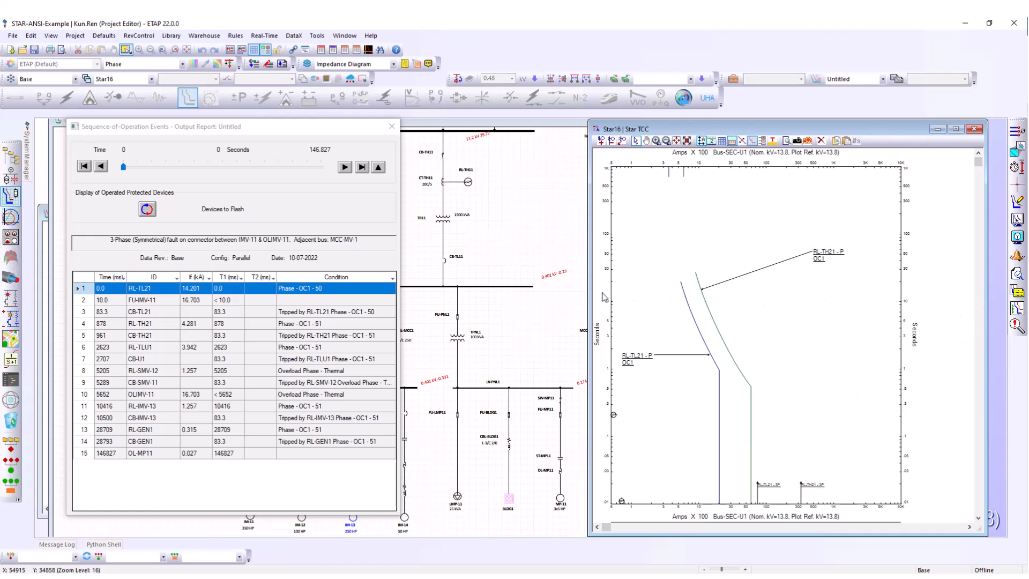
# Return to the one-line diagram and set the study case's Star Auto rule to ETAP Default (ANSI/NEC).
pyautogui.click(568, 295)
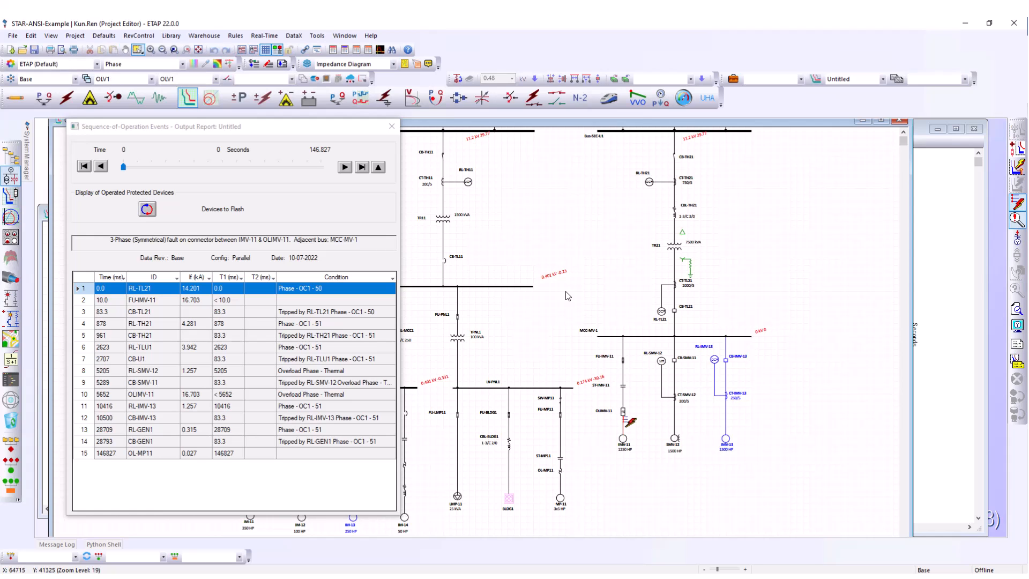
pyautogui.scroll(3, 568, 296)
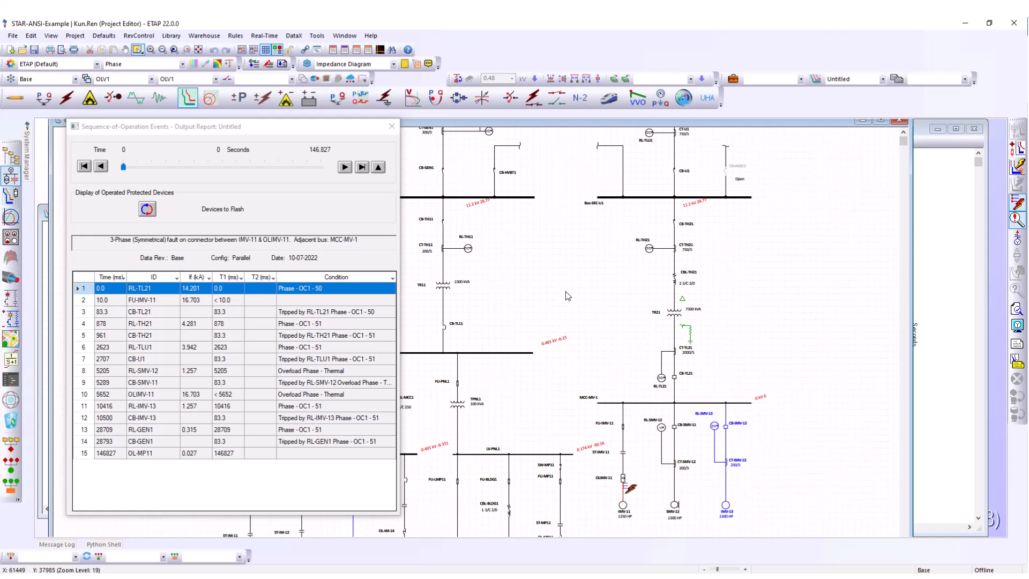
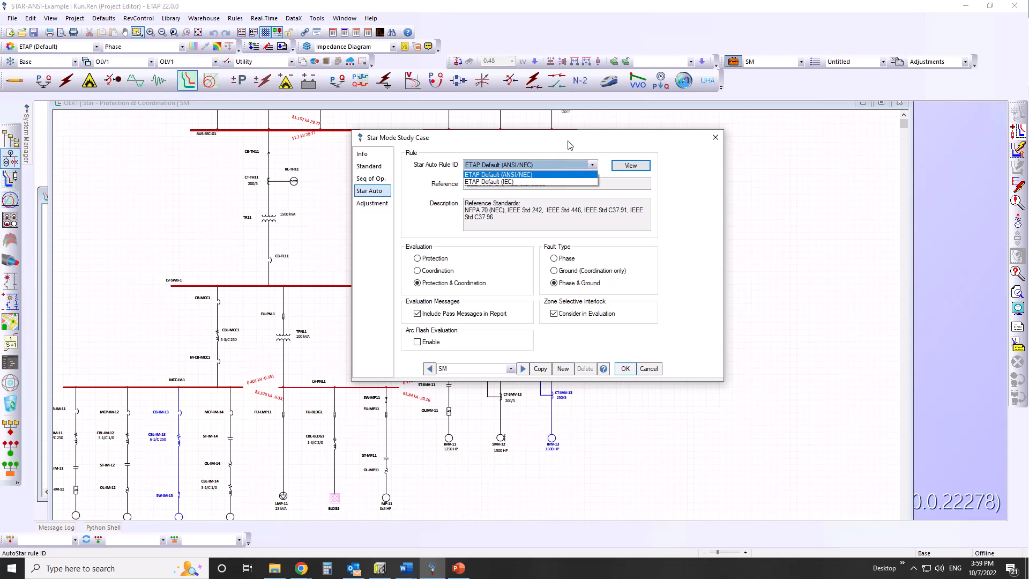
pyautogui.click(498, 174)
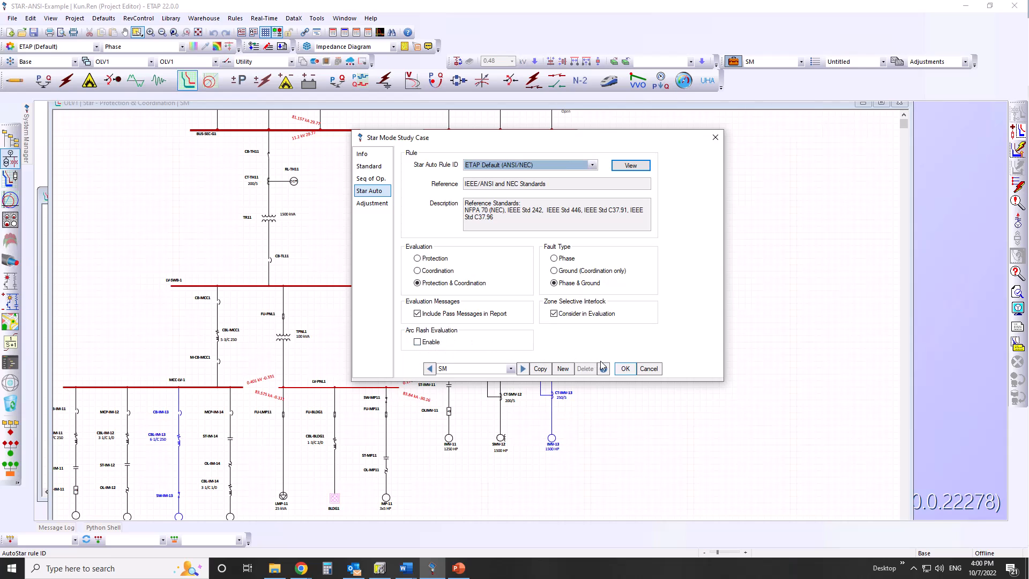
pyautogui.click(624, 370)
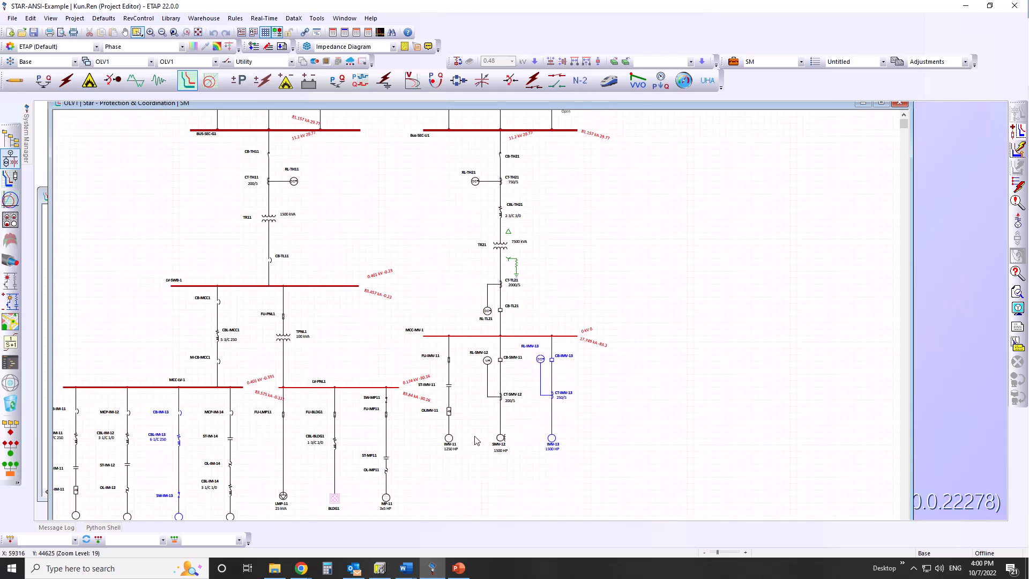
# Run the Star Auto-Evaluation for motor IMV-11 on the one-line diagram.
pyautogui.scroll(-2, 473, 442)
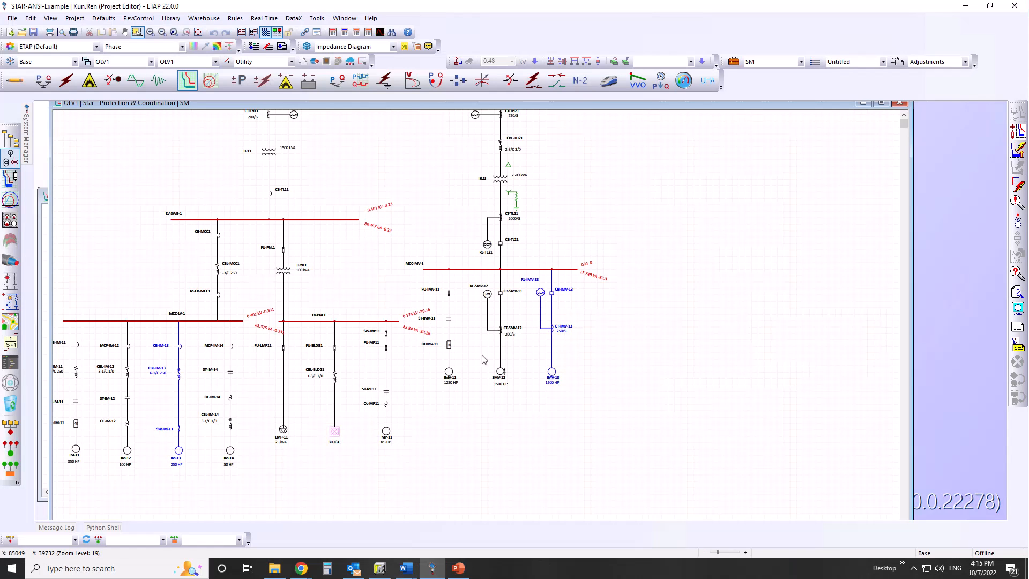
pyautogui.click(449, 374)
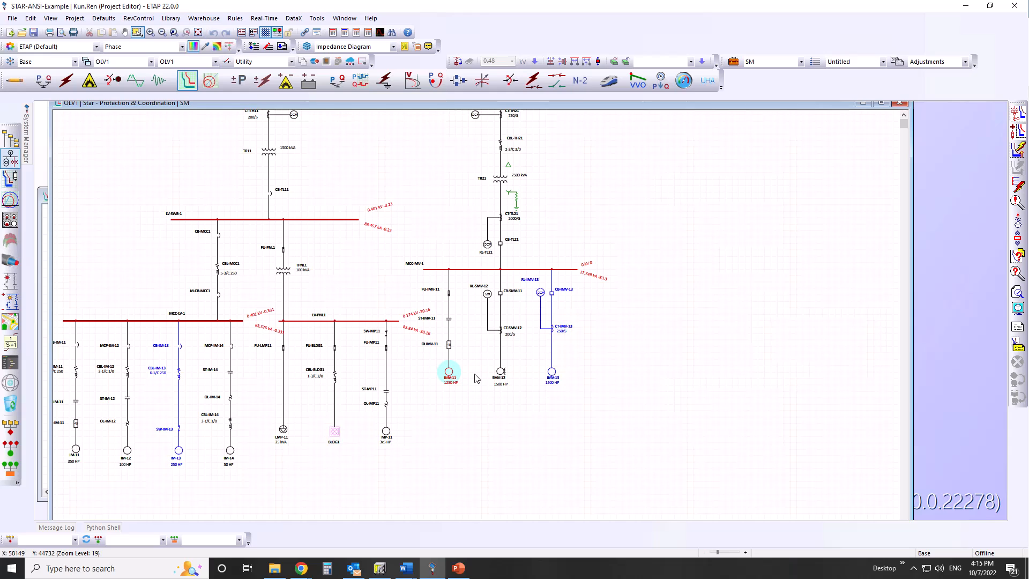
pyautogui.click(1018, 255)
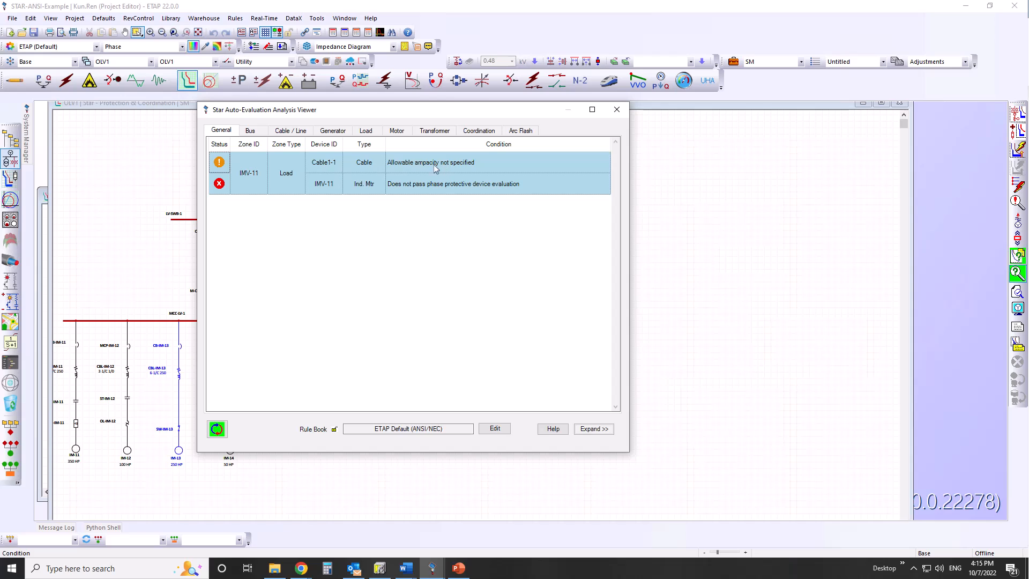
# Review the cable, general and motor evaluation results for IMV-11 and display the motor's TCC in a maximized viewer.
pyautogui.click(290, 132)
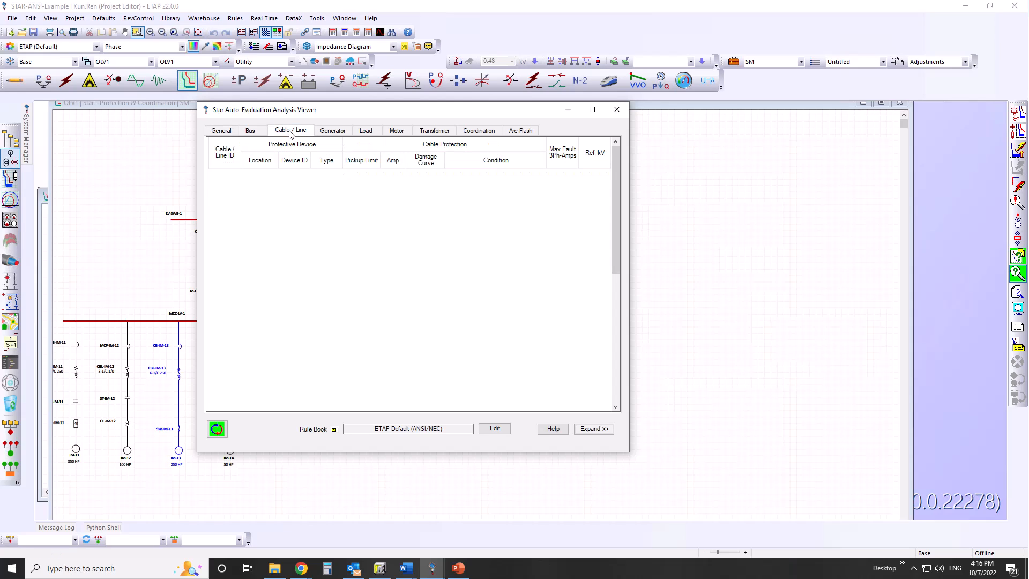
pyautogui.click(221, 131)
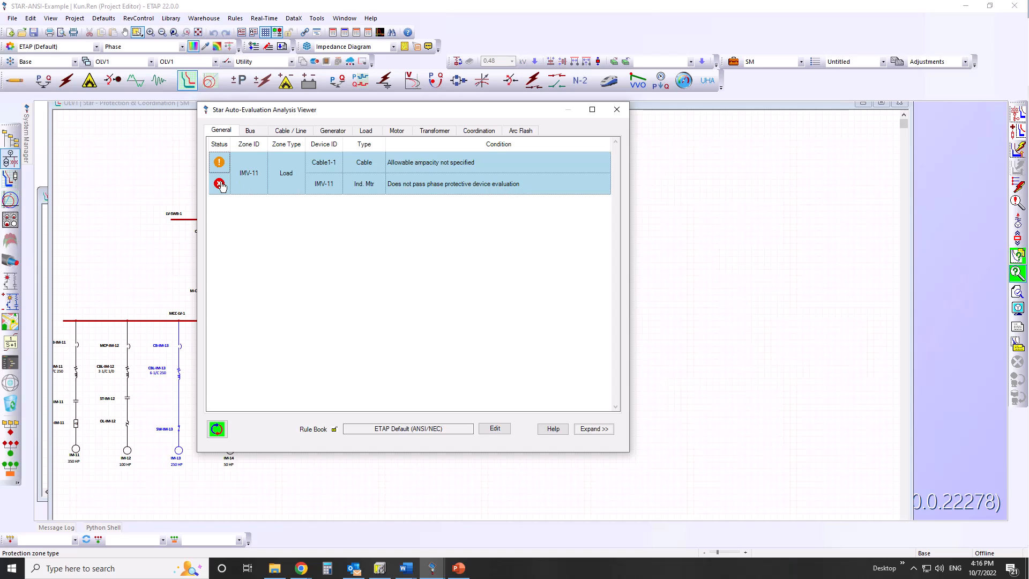
pyautogui.click(395, 132)
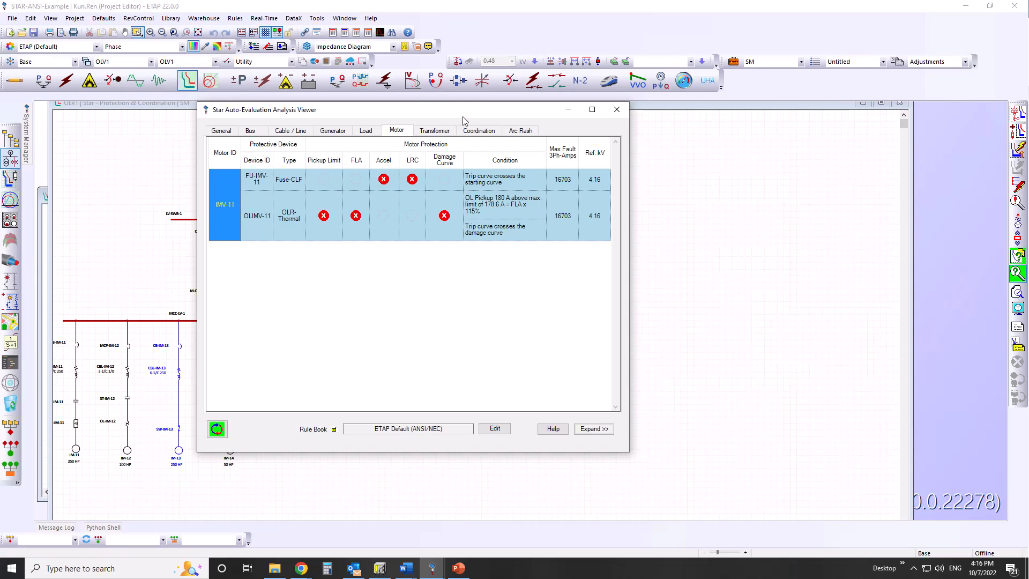
pyautogui.click(226, 207)
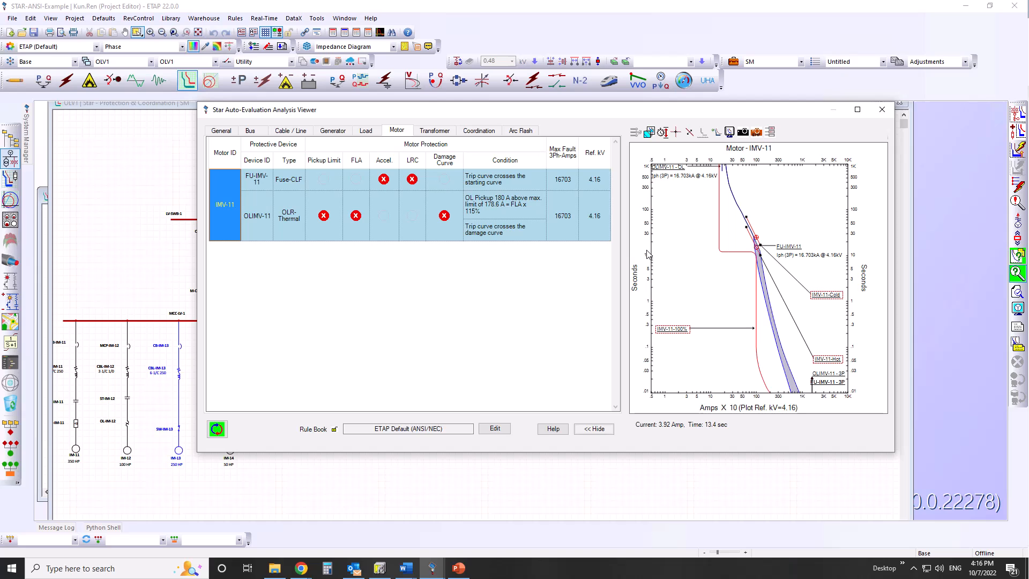
pyautogui.click(857, 109)
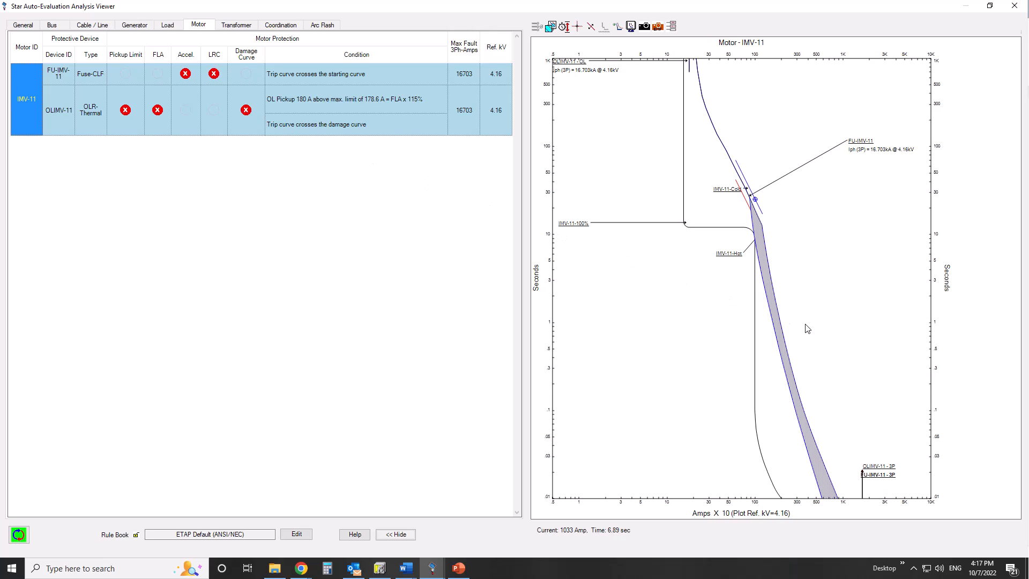
# Examine the FU-IMV-11 and OLIMV-11 curves against the starting and thermal limit curves of motor IMV-11.
pyautogui.click(777, 271)
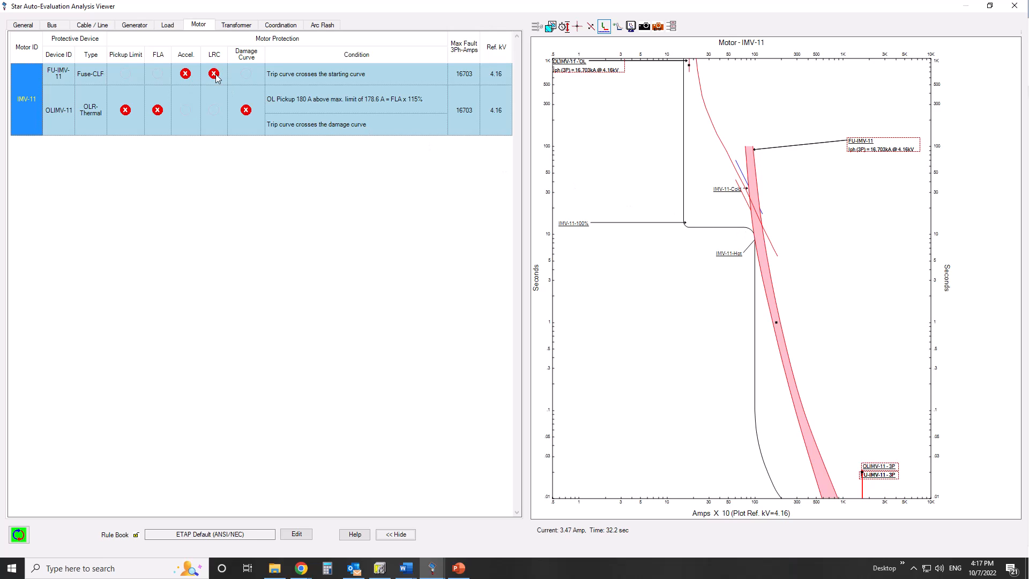
pyautogui.click(820, 232)
pyautogui.click(741, 185)
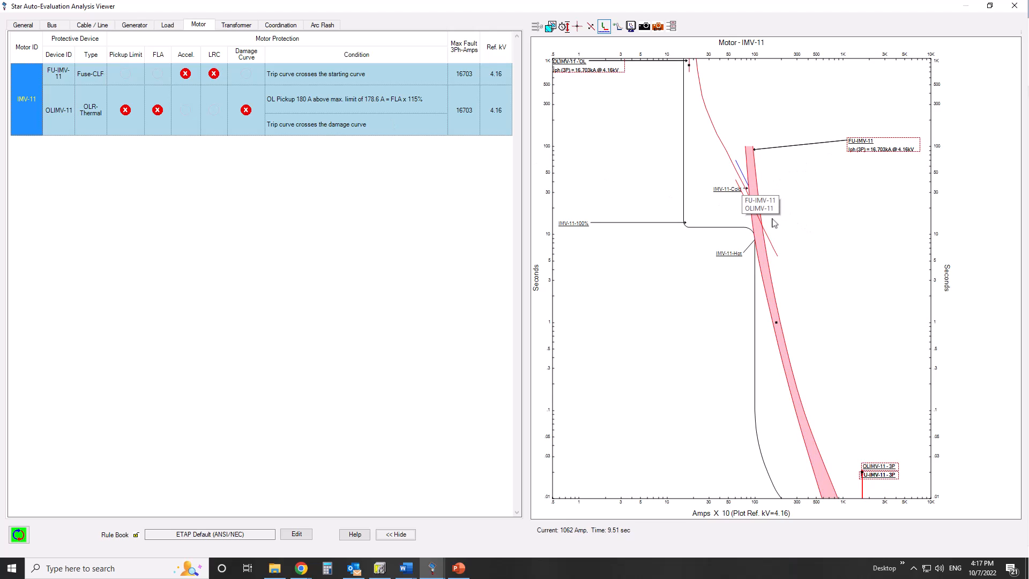
pyautogui.click(829, 287)
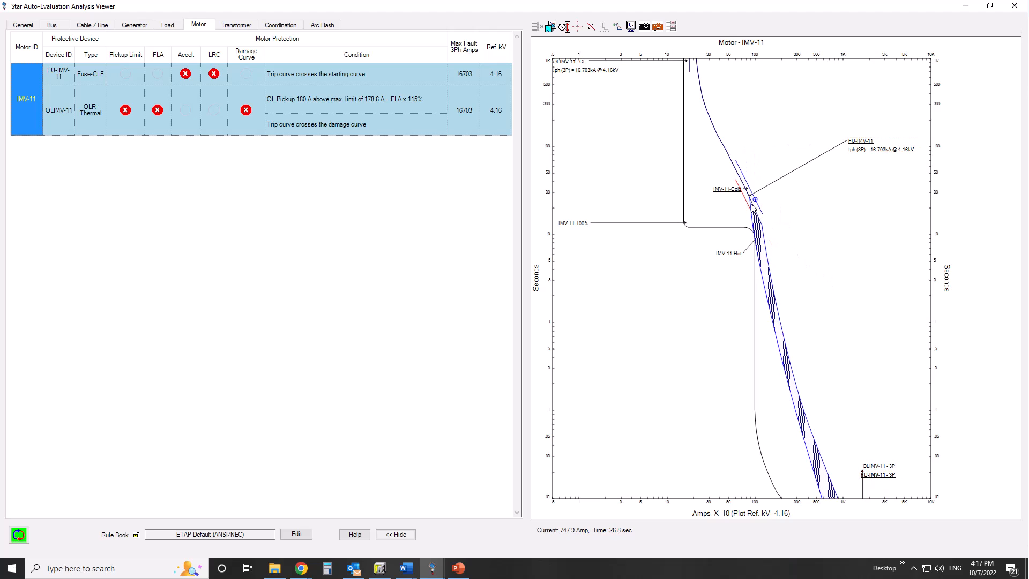
pyautogui.moveTo(753, 208)
# Review the induction motor protection rules in the ETAP Default (ANSI/NEC) rule book, including the NEC 430.32(A)(1) overload limits.
pyautogui.click(296, 534)
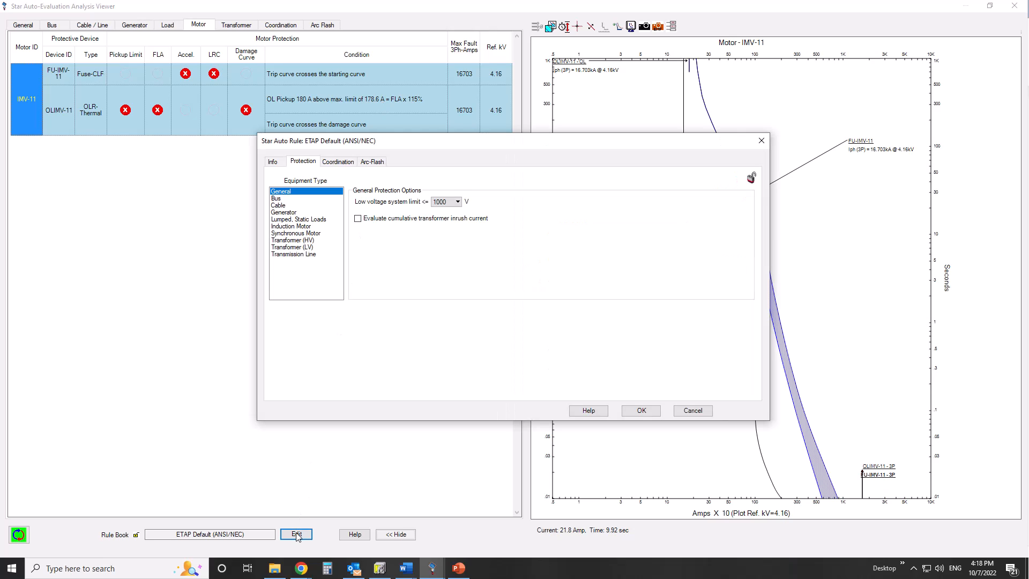
pyautogui.moveTo(439, 141); pyautogui.dragTo(406, 161)
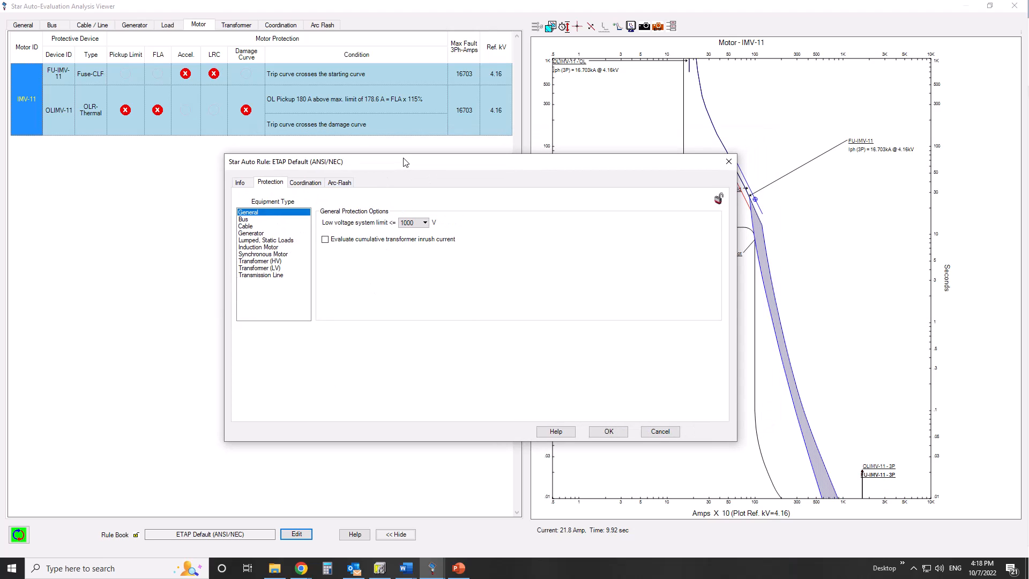
pyautogui.click(262, 248)
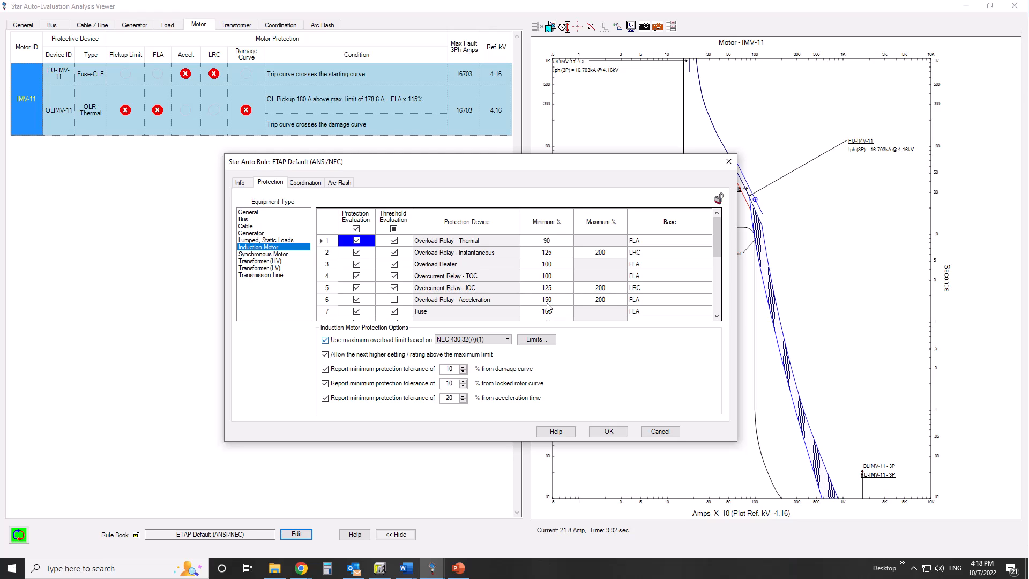
pyautogui.press('Tab')
pyautogui.click(538, 342)
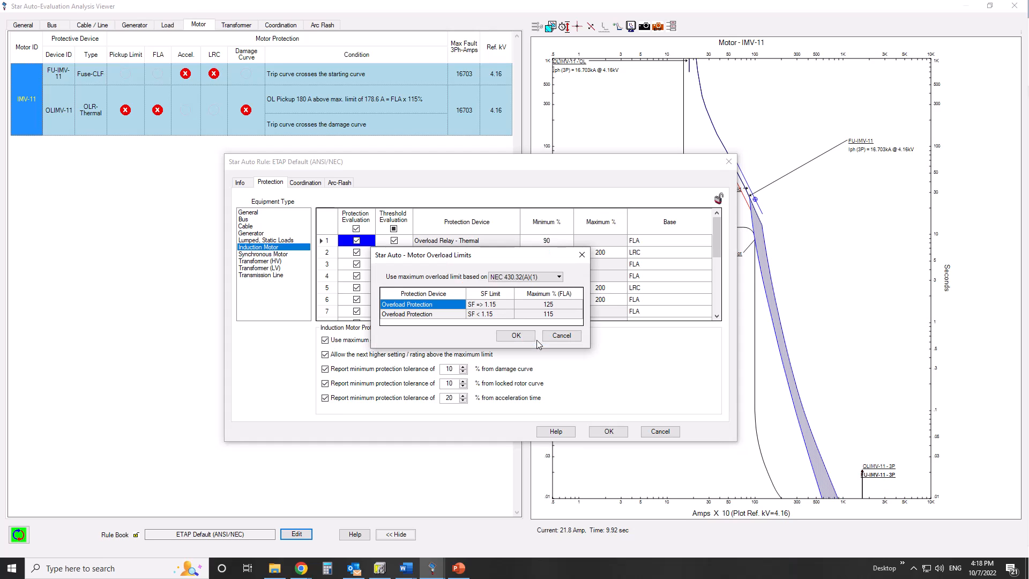
pyautogui.moveTo(506, 258); pyautogui.dragTo(591, 221)
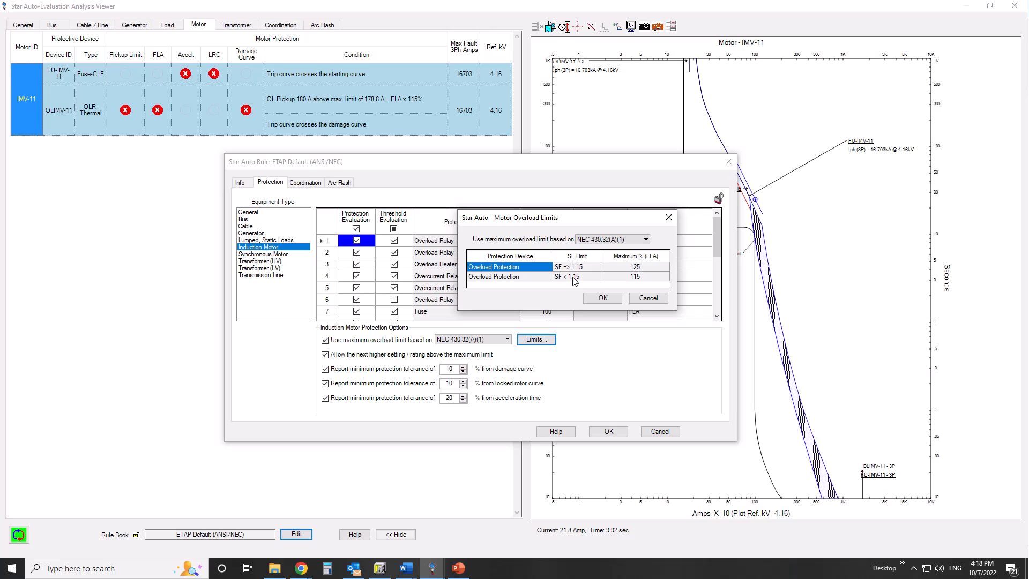
pyautogui.moveTo(611, 225); pyautogui.dragTo(353, 249)
pyautogui.click(345, 322)
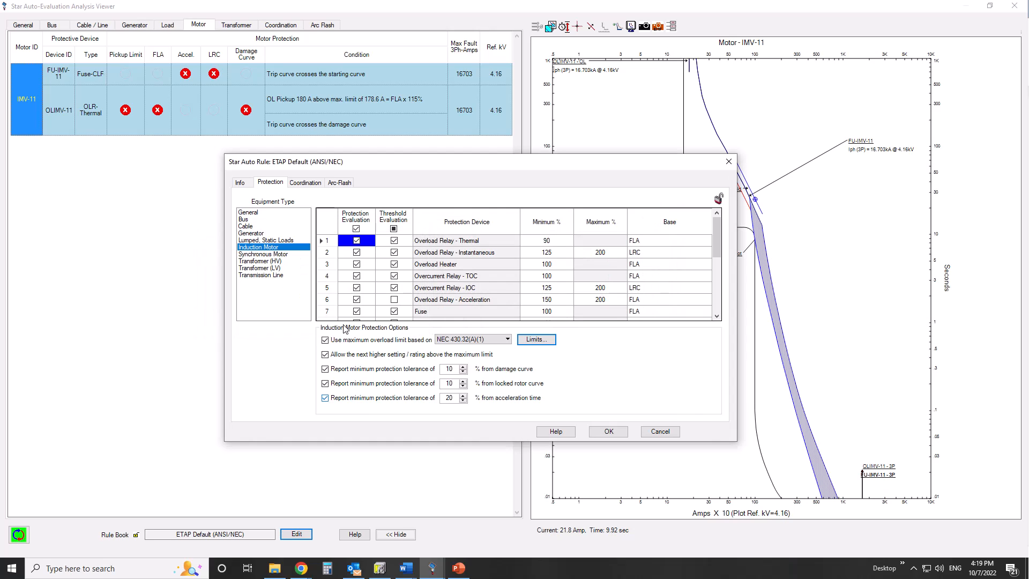
pyautogui.click(609, 432)
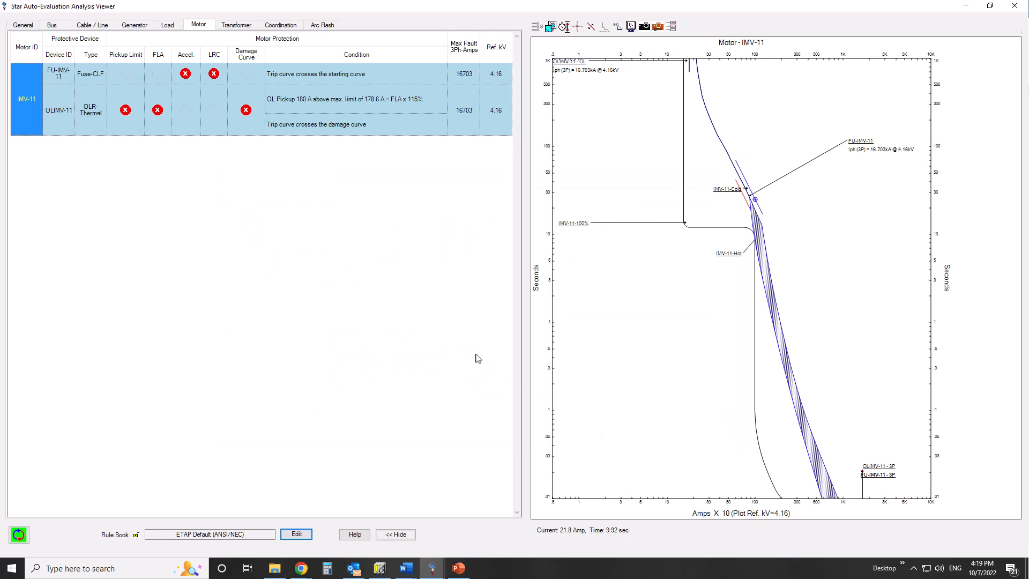
# Check the full-load amps and service factor in the nameplate data of motor IMV-11.
pyautogui.doubleClick(32, 98)
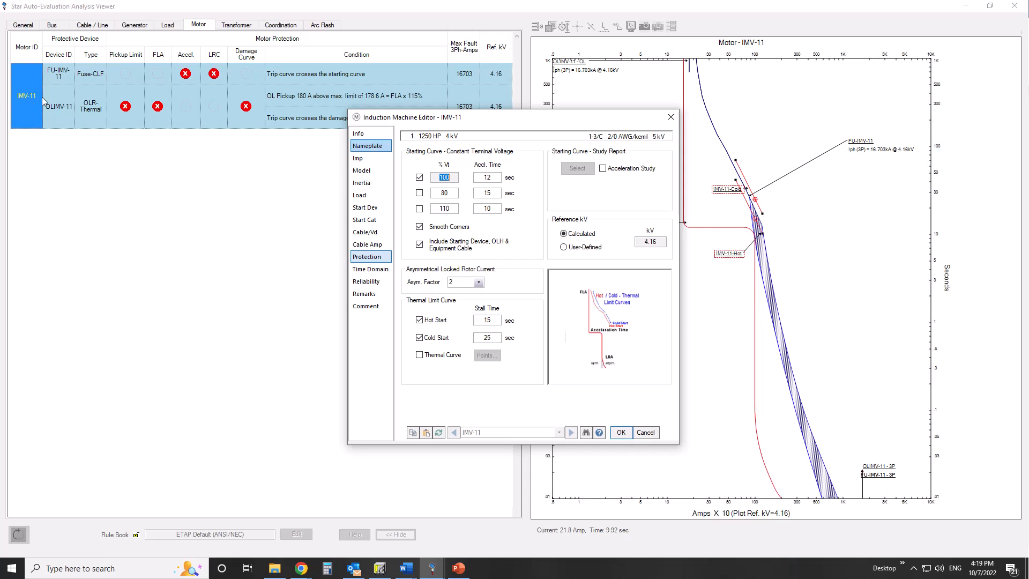
pyautogui.click(369, 146)
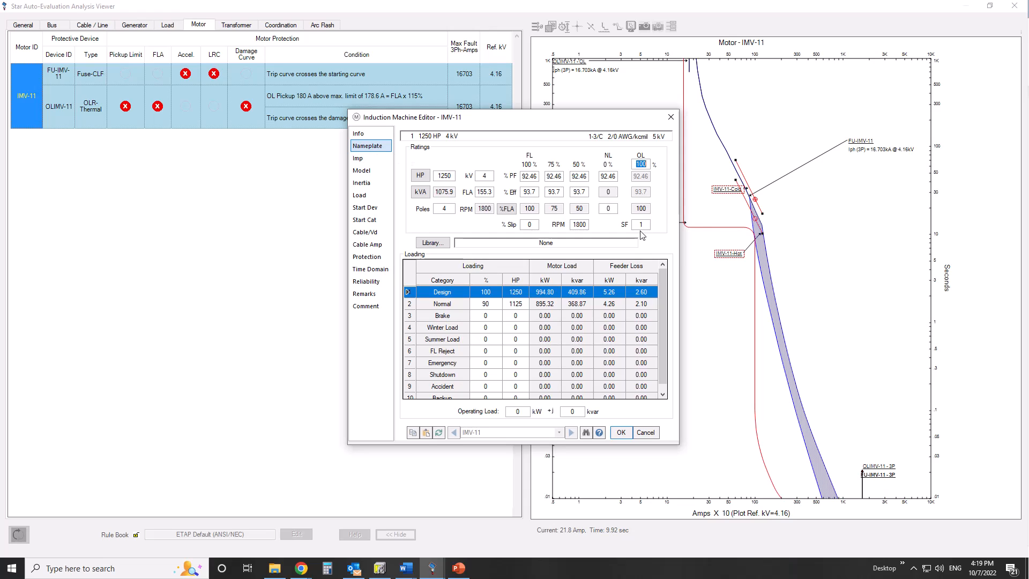
pyautogui.click(671, 117)
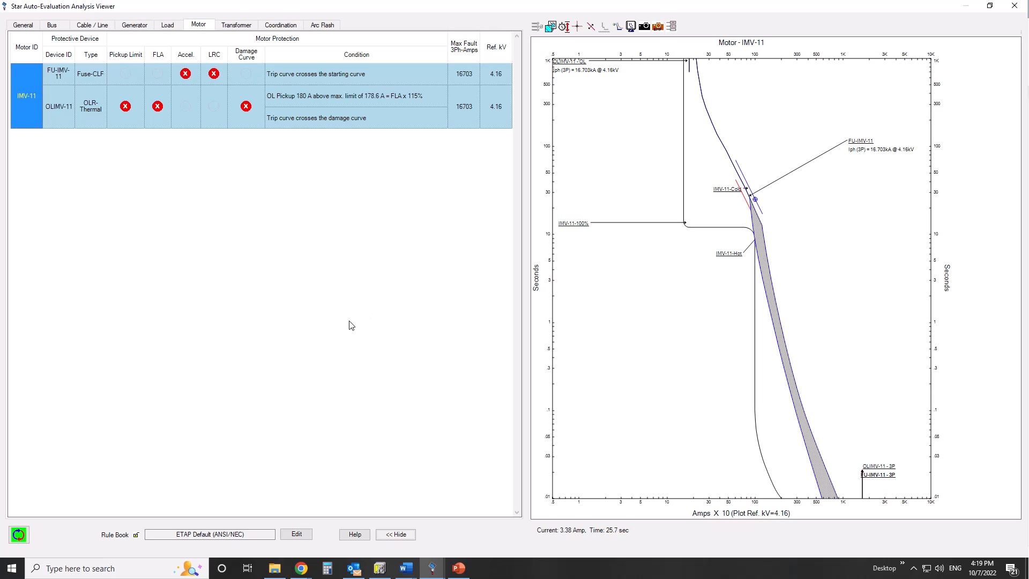
# Shift the FU-IMV-11 fuse curve to a higher current and lower the OLIMV-11 overload pickup to 140.9 A on the TCC.
pyautogui.click(762, 264)
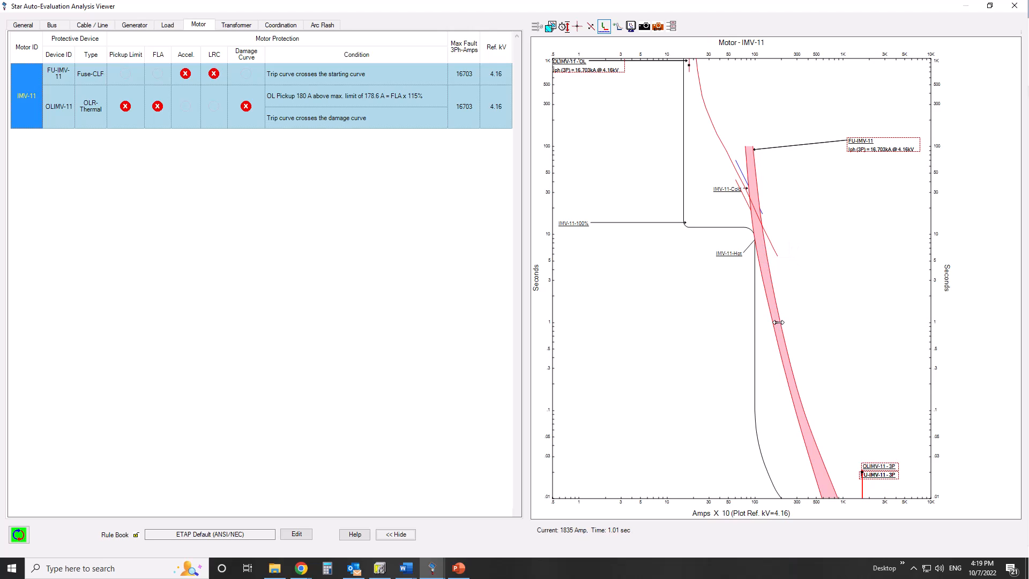
pyautogui.moveTo(778, 322); pyautogui.dragTo(785, 322)
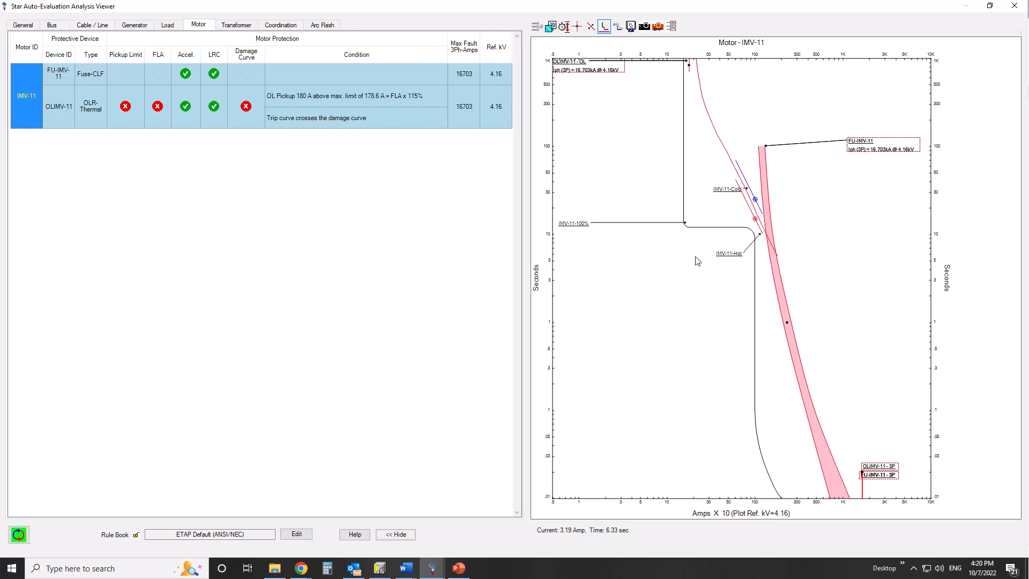
pyautogui.click(800, 226)
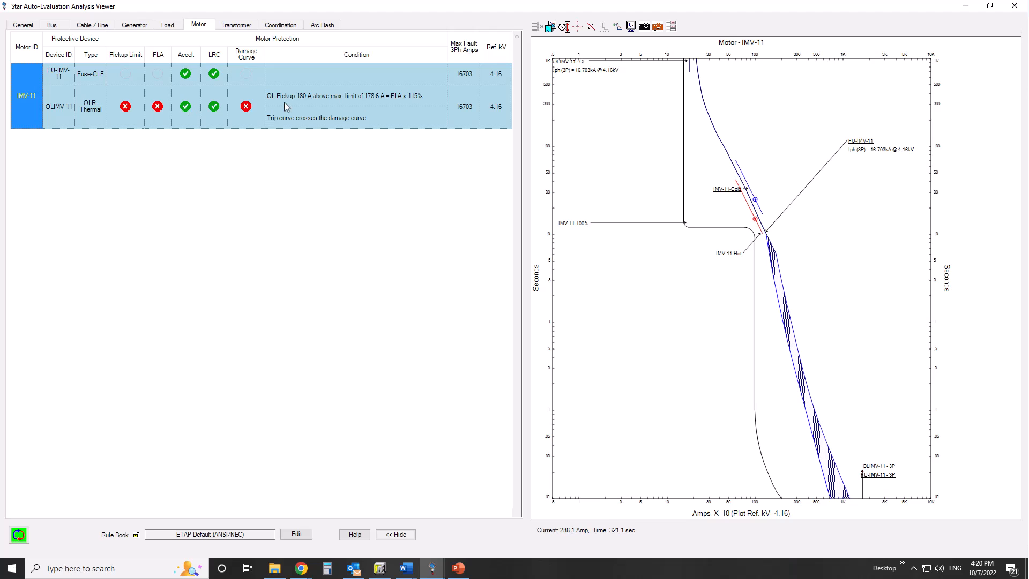
pyautogui.click(700, 88)
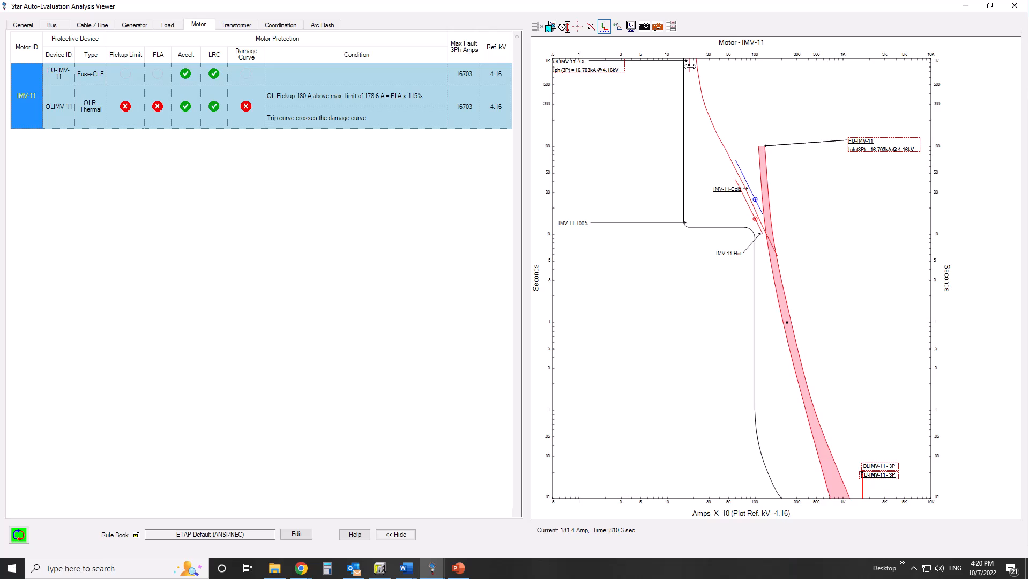
pyautogui.moveTo(690, 66); pyautogui.dragTo(680, 65)
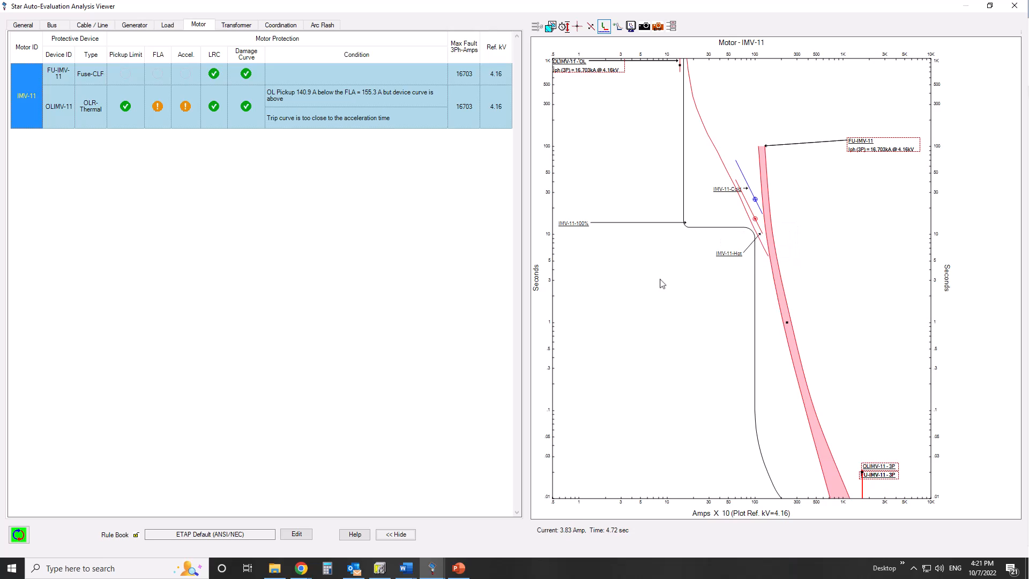
# Set the induction motor minimum protection tolerance from acceleration time to 10% in the ETAP Default (ANSI/NEC) rule book.
pyautogui.click(297, 535)
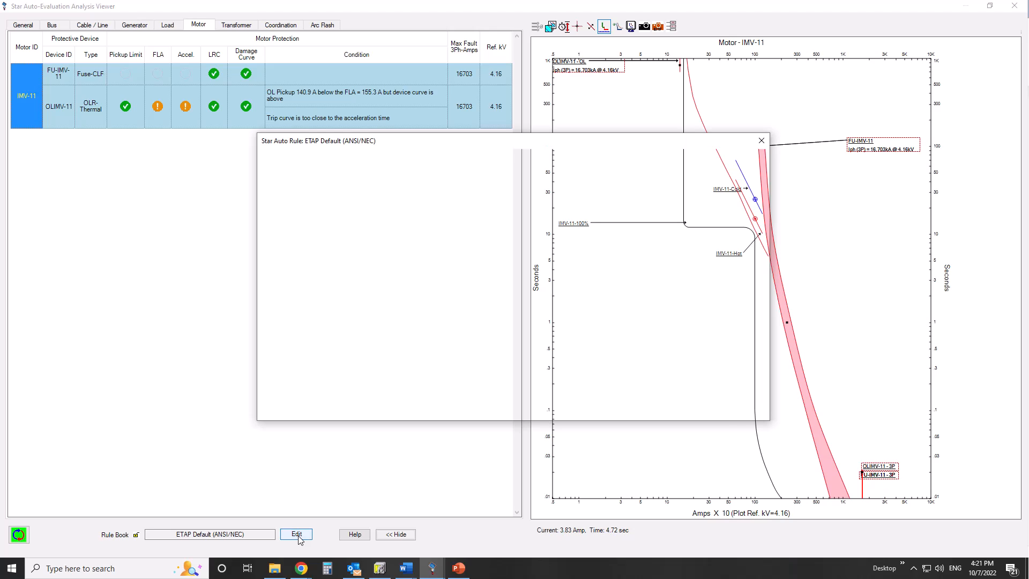
pyautogui.moveTo(466, 141); pyautogui.dragTo(338, 166)
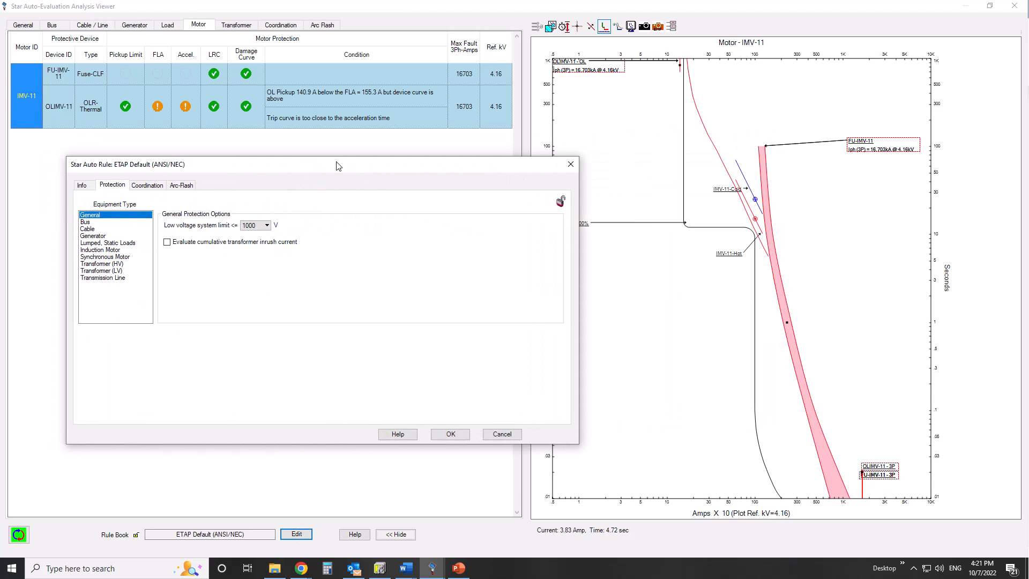
pyautogui.click(107, 251)
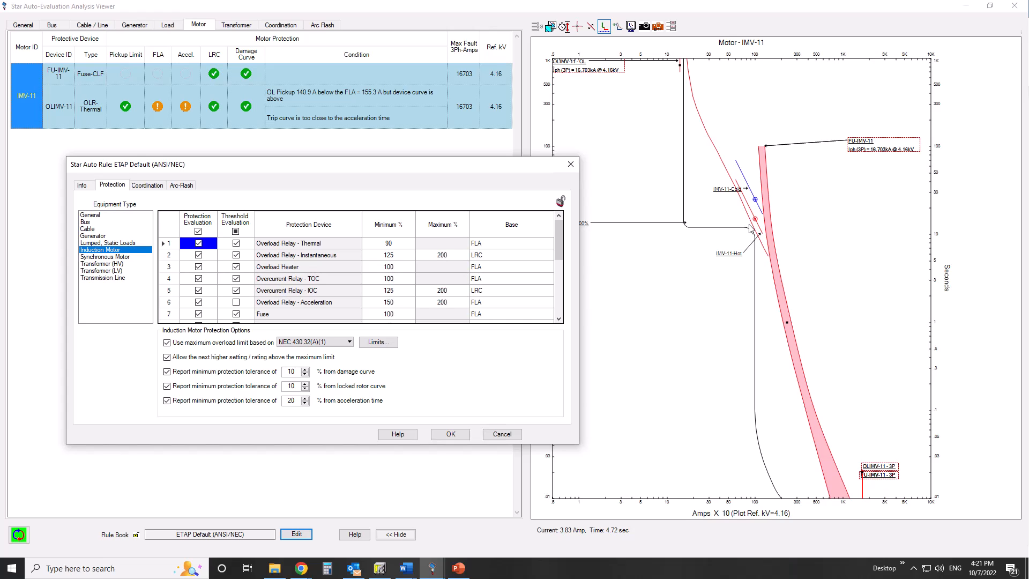
pyautogui.moveTo(462, 169); pyautogui.dragTo(522, 169)
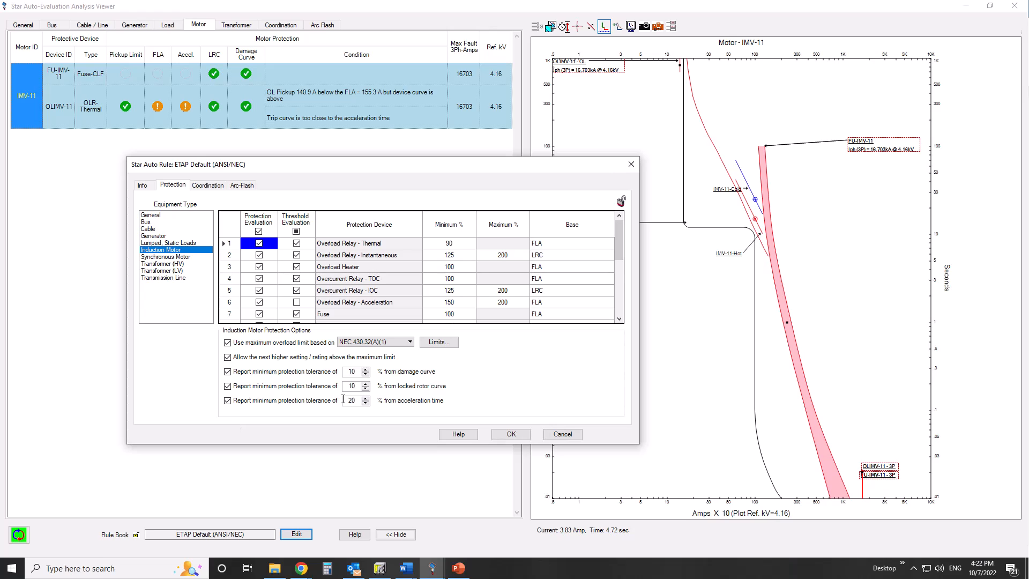
pyautogui.moveTo(356, 401); pyautogui.dragTo(336, 401)
pyautogui.write('10')
pyautogui.click(508, 436)
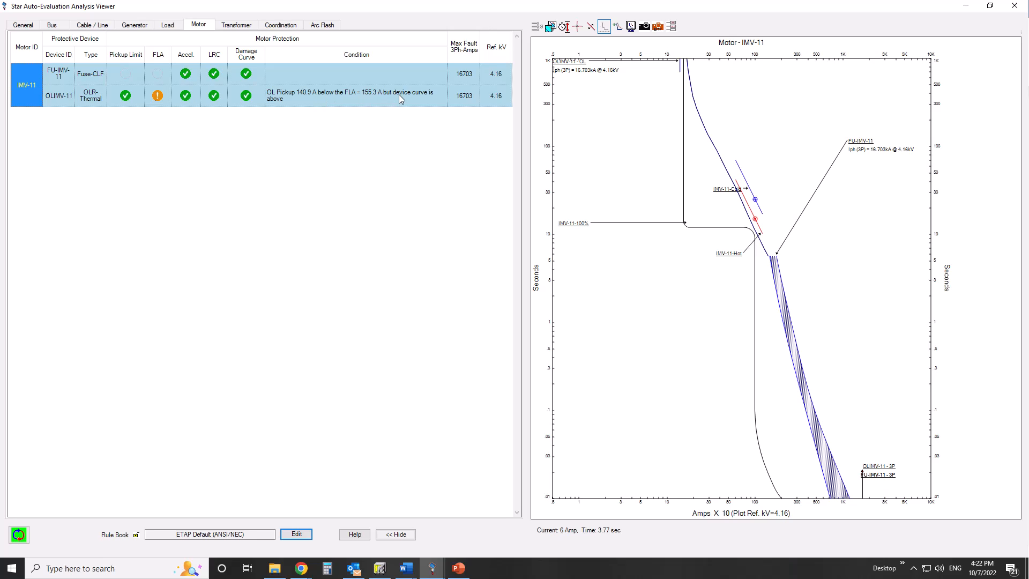
# Check the OLIMV-11 and FU-IMV-11 curves on the IMV-11 plot and close the auto-evaluation viewer.
pyautogui.click(691, 80)
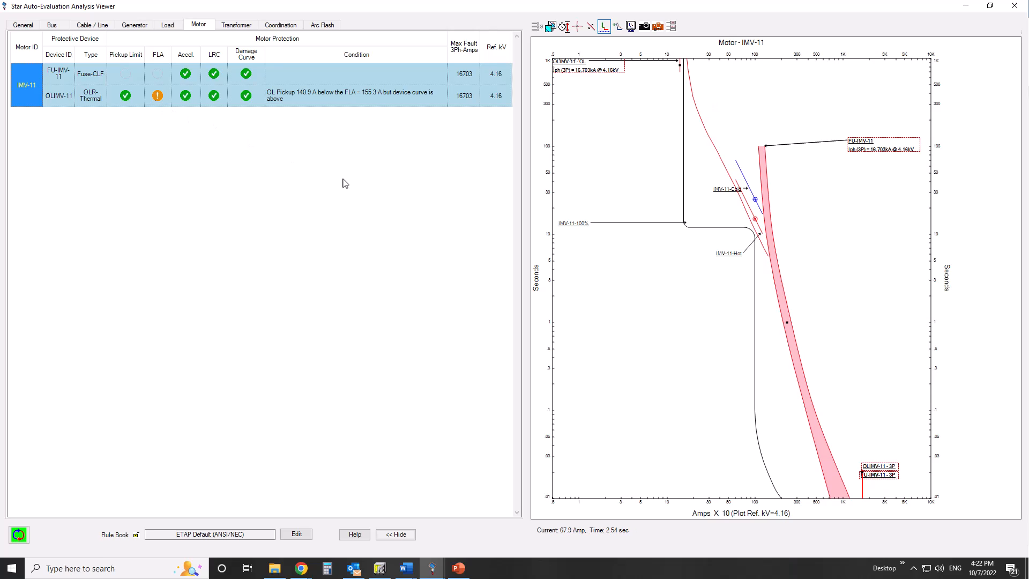
pyautogui.click(692, 292)
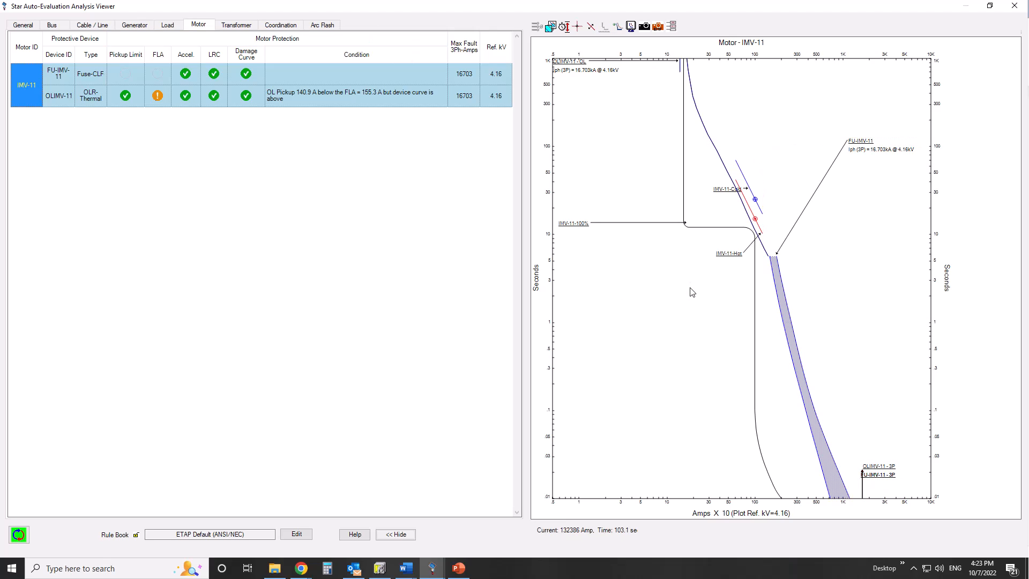
pyautogui.click(1014, 5)
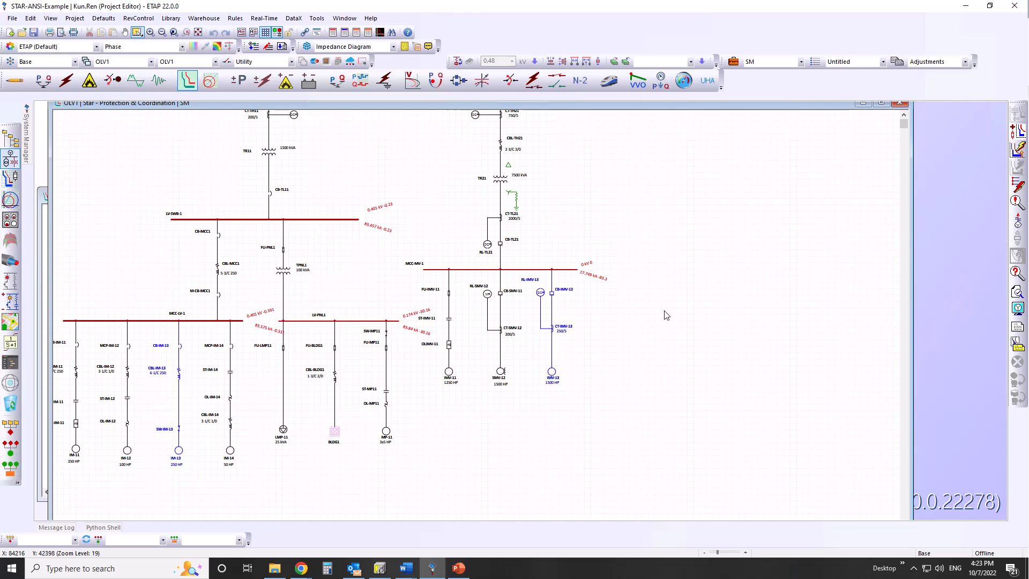
# Generate the auto-evaluation's Excel Evaluation Report and view its General and Motor Protection sheets.
pyautogui.click(1017, 328)
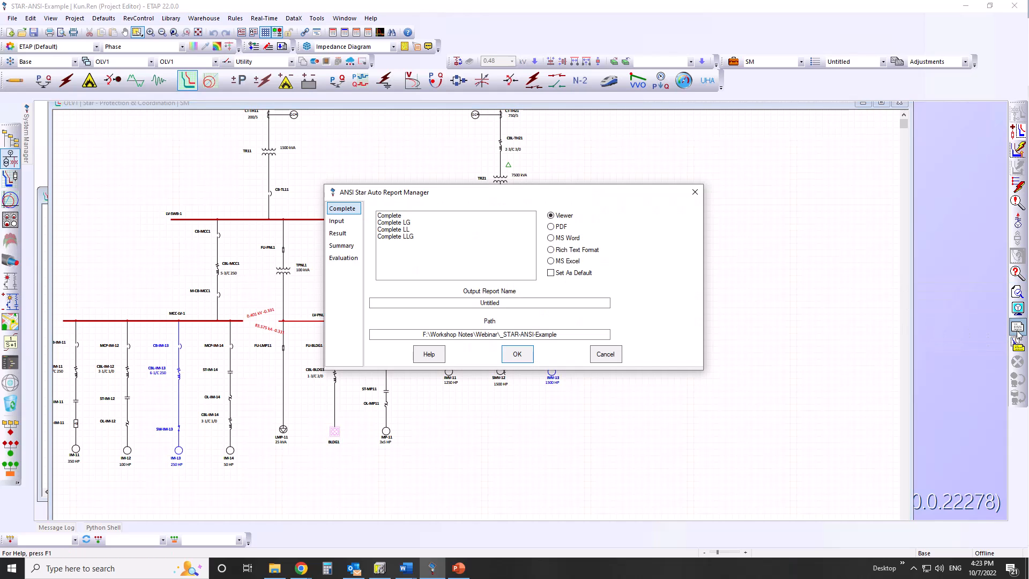
pyautogui.click(344, 258)
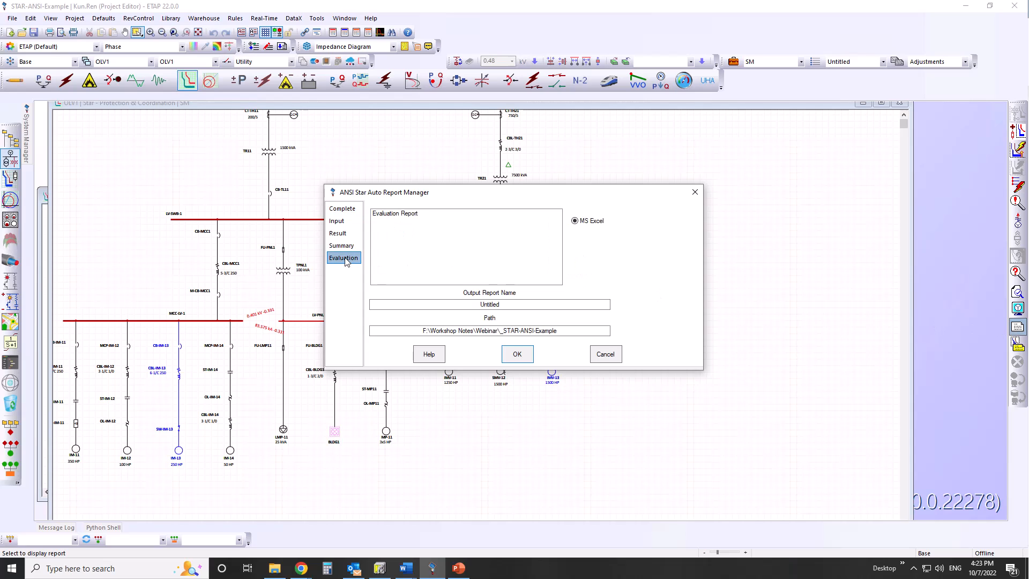
pyautogui.click(394, 214)
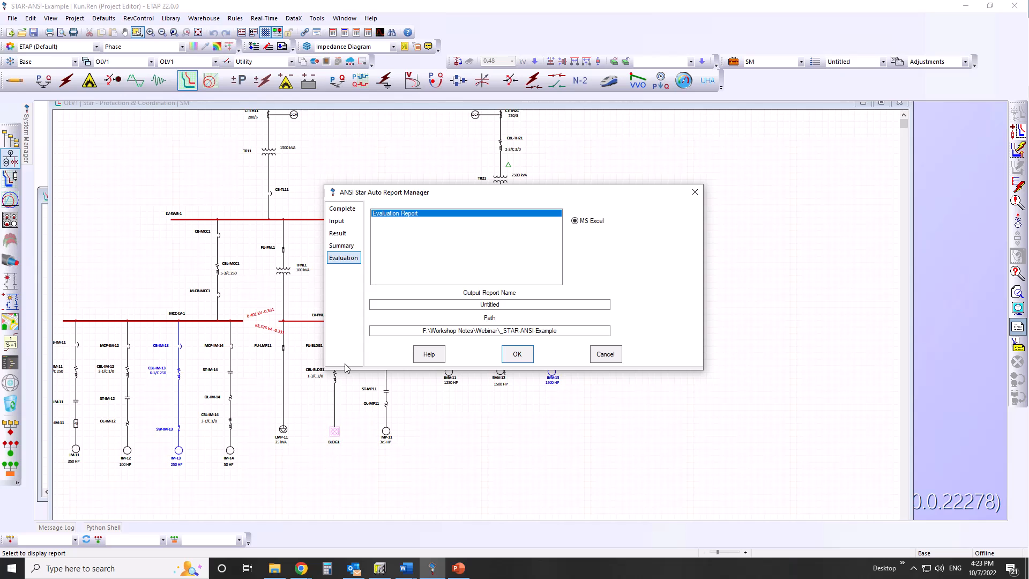
pyautogui.click(526, 358)
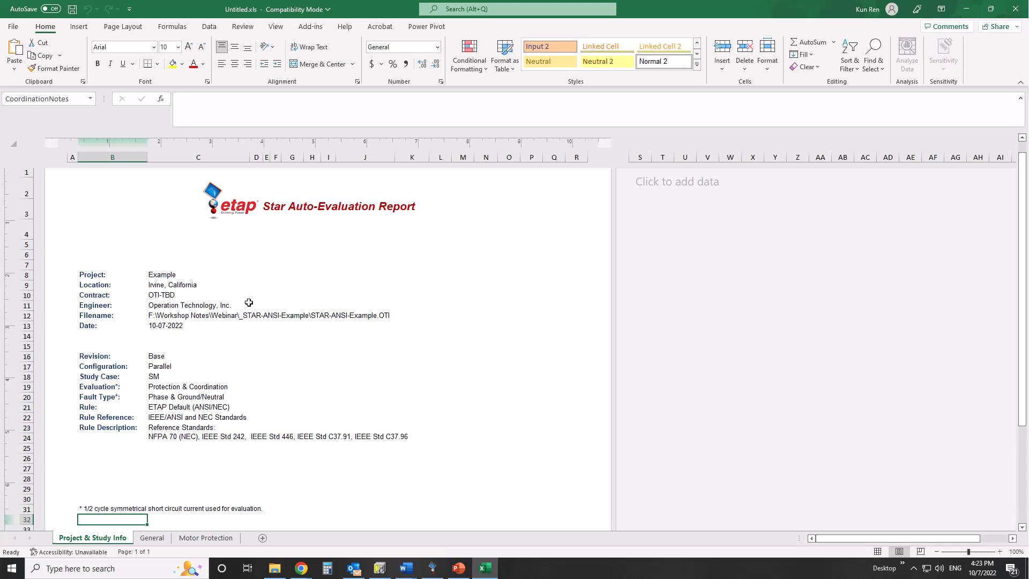
pyautogui.click(152, 538)
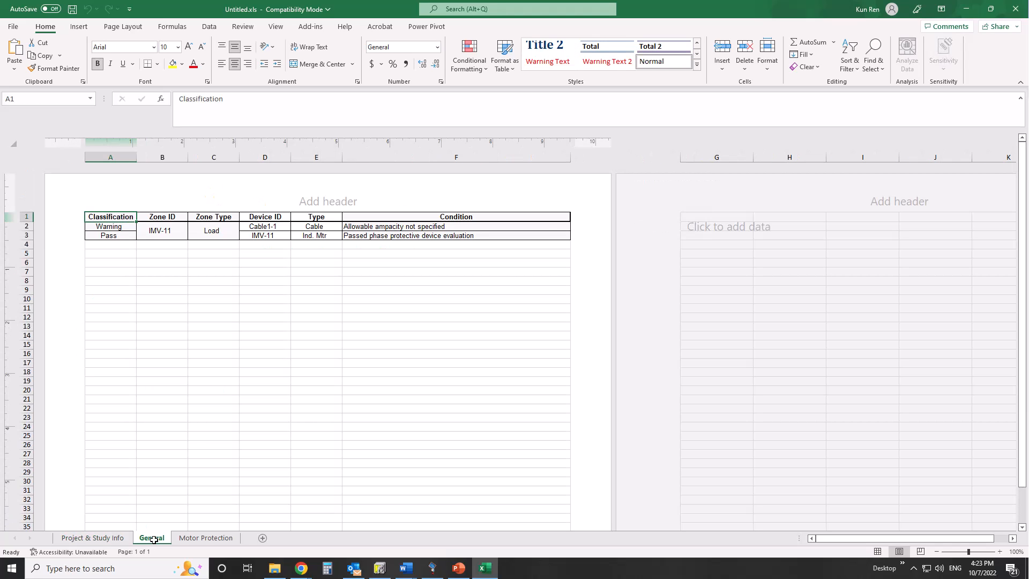
pyautogui.click(205, 538)
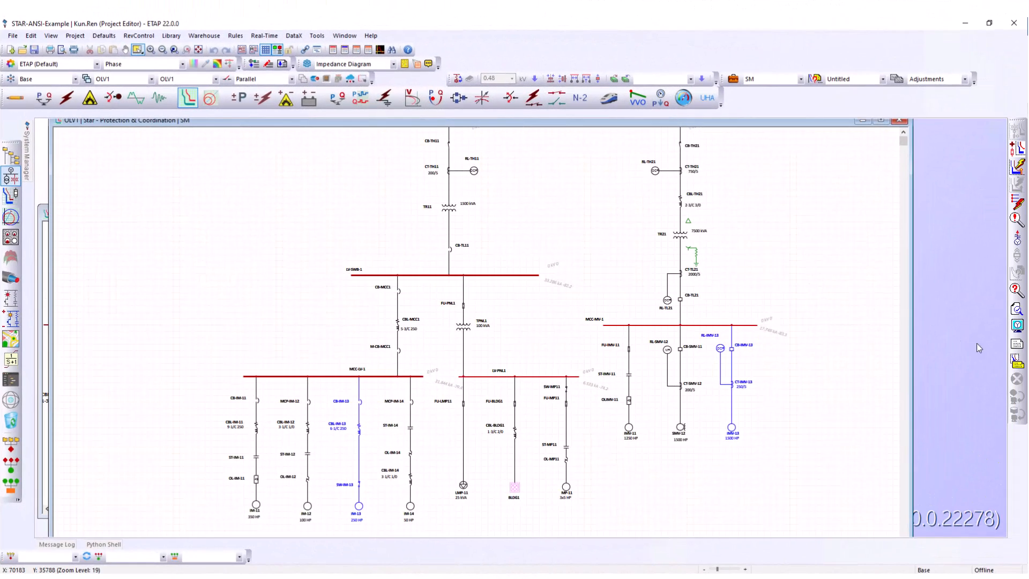
# Choose the Excel device settings report "All Devices - Brief & Sort with Revision (AC, DC)".
pyautogui.click(1016, 361)
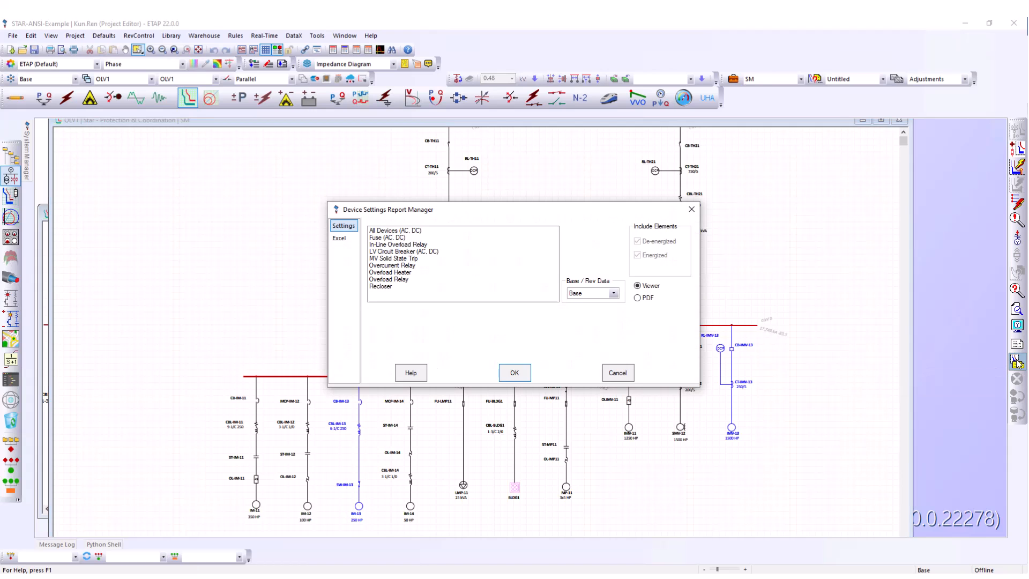
pyautogui.moveTo(508, 214); pyautogui.dragTo(479, 198)
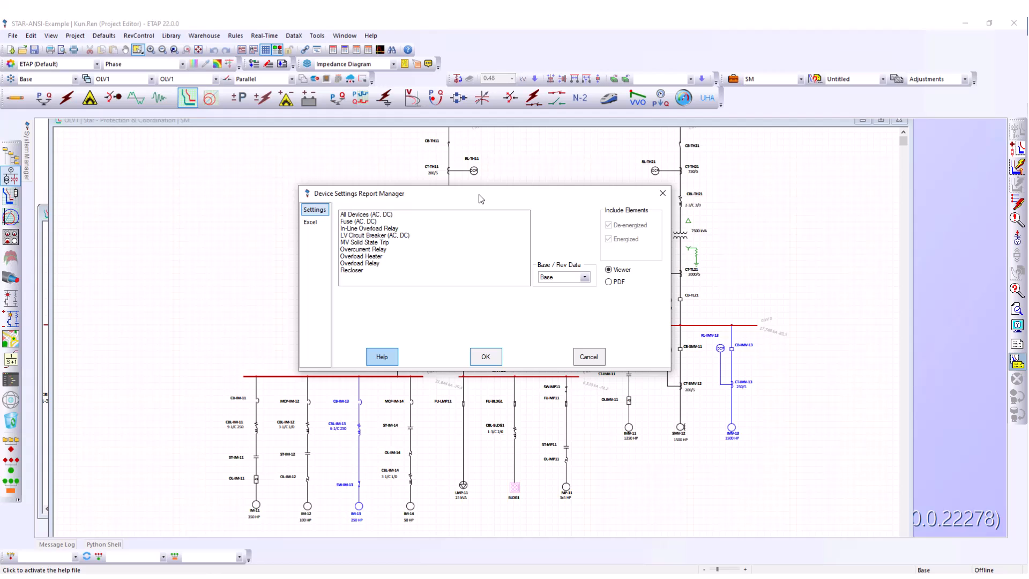
pyautogui.click(311, 223)
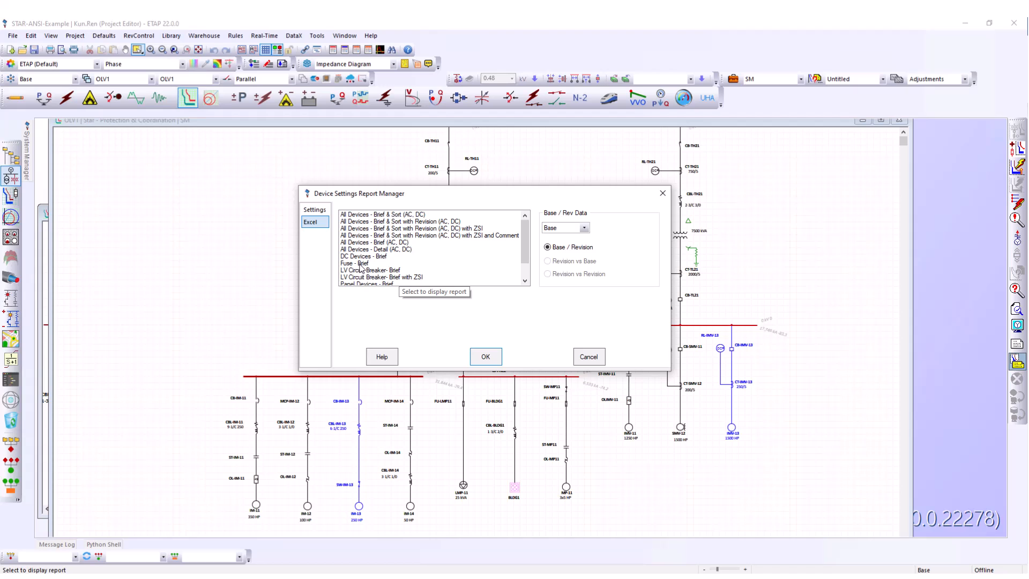
pyautogui.moveTo(422, 194); pyautogui.dragTo(446, 172)
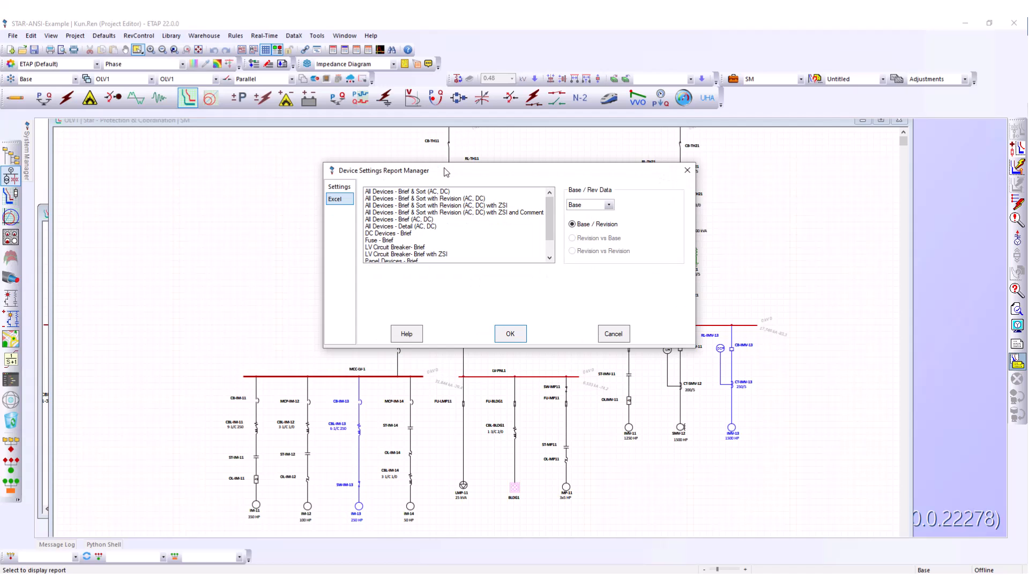
pyautogui.click(453, 200)
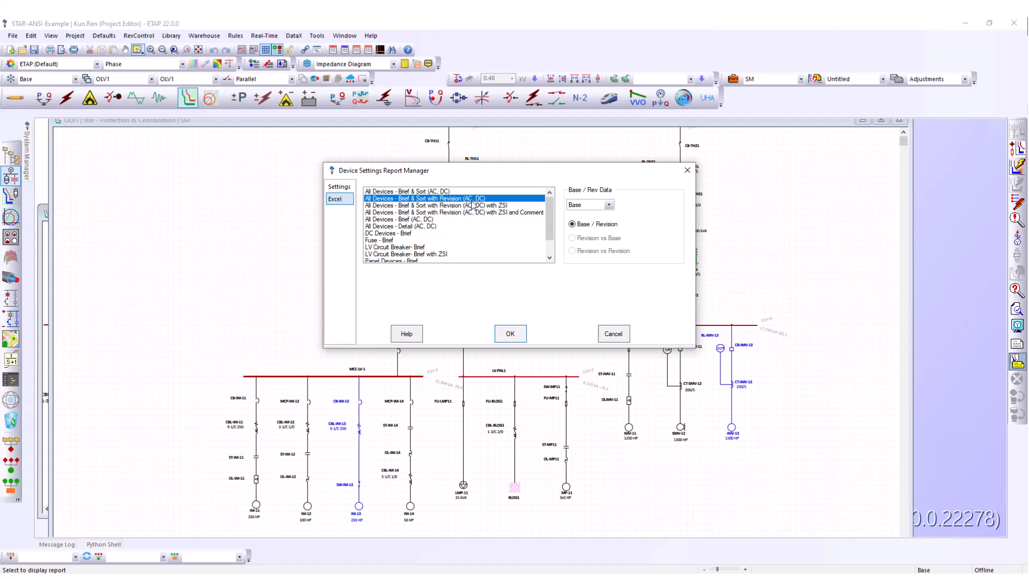
# Compare the Suggested revision against Base in the device settings report and save it as an Excel spreadsheet, replacing the existing file.
pyautogui.click(608, 204)
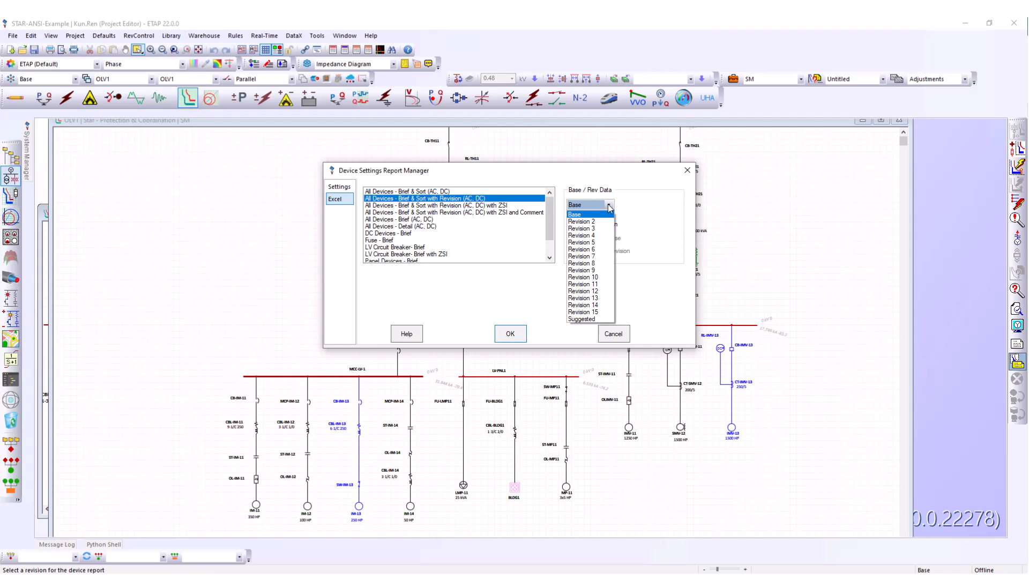
pyautogui.click(583, 320)
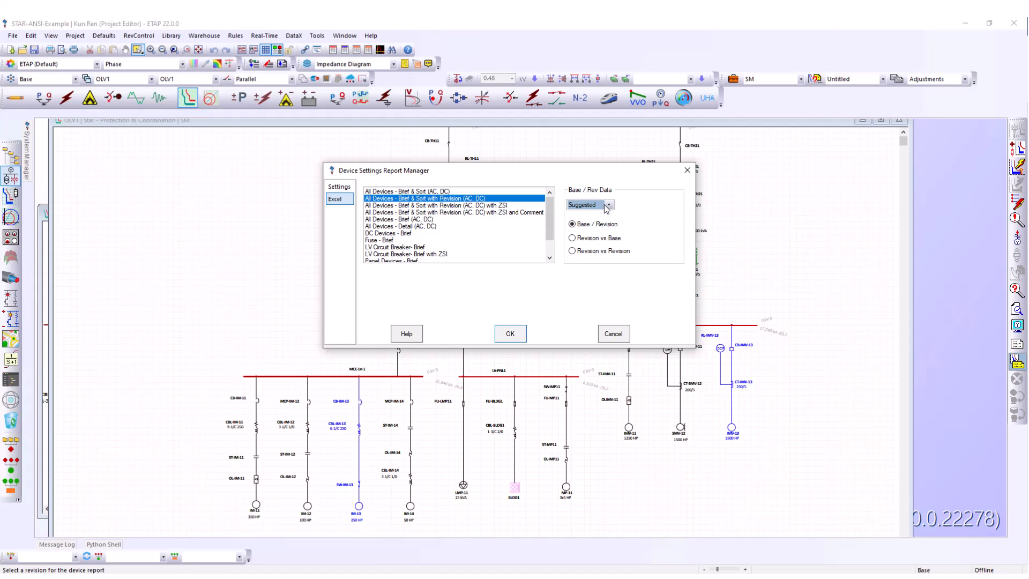
pyautogui.click(572, 238)
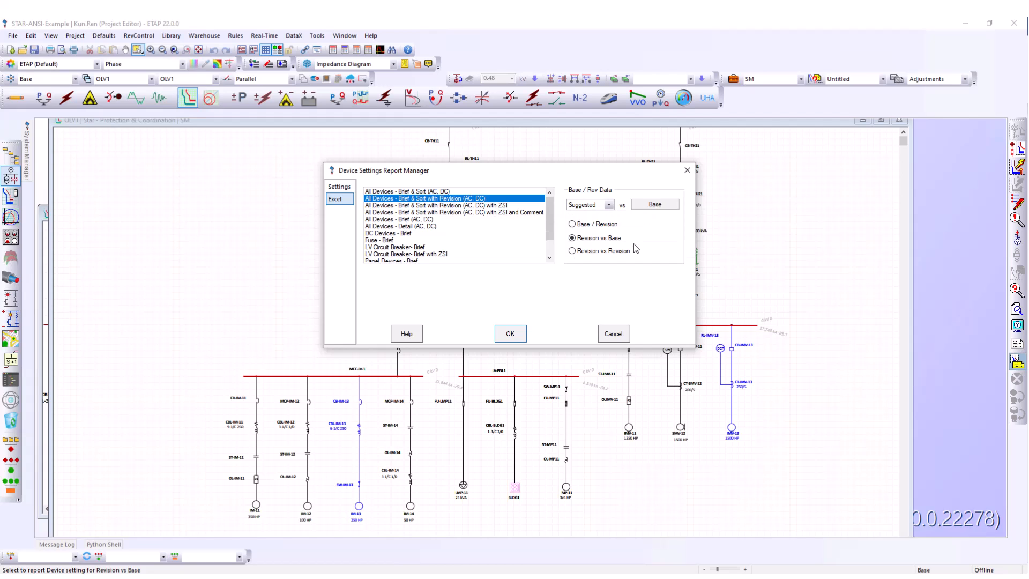
pyautogui.click(510, 337)
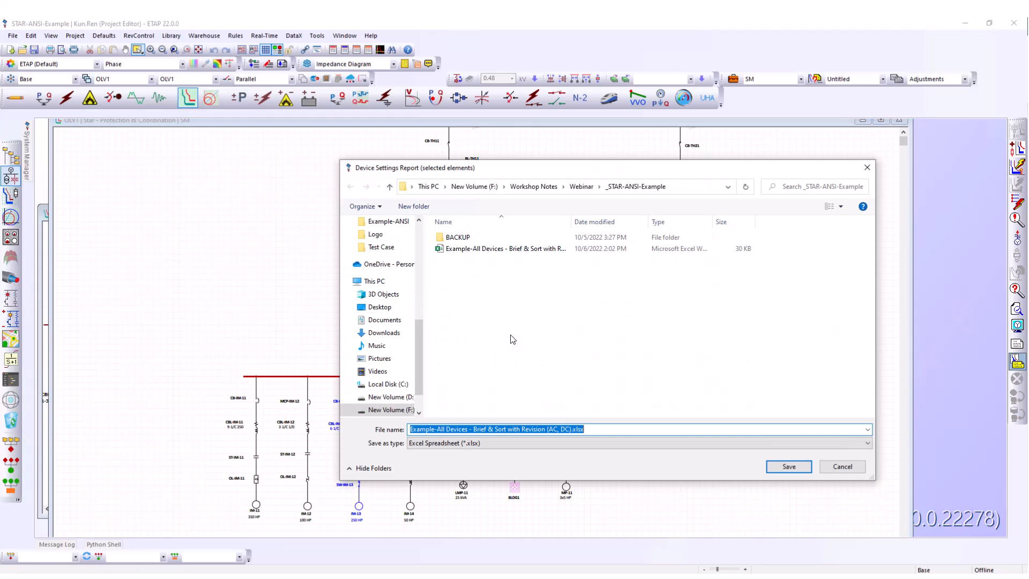
pyautogui.click(788, 467)
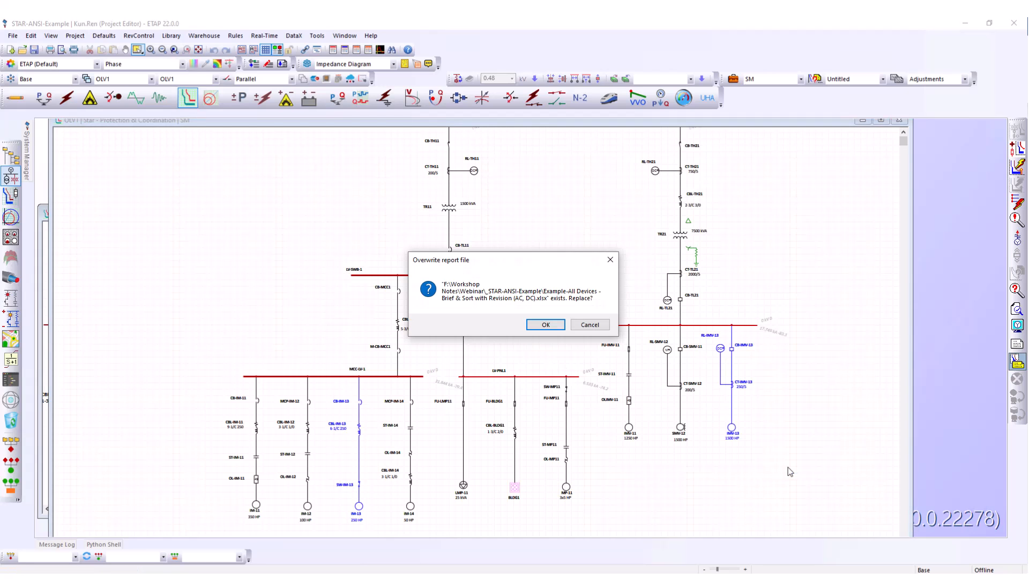
pyautogui.click(549, 328)
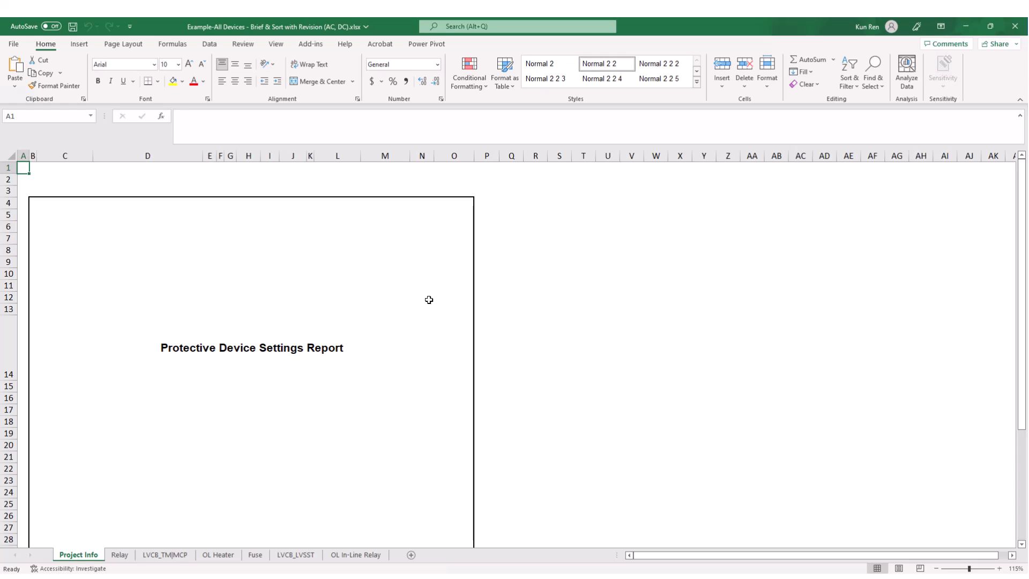
# Review the project details, compared revisions and revision color legend on the report's Project Info sheet.
pyautogui.scroll(-1, 429, 300)
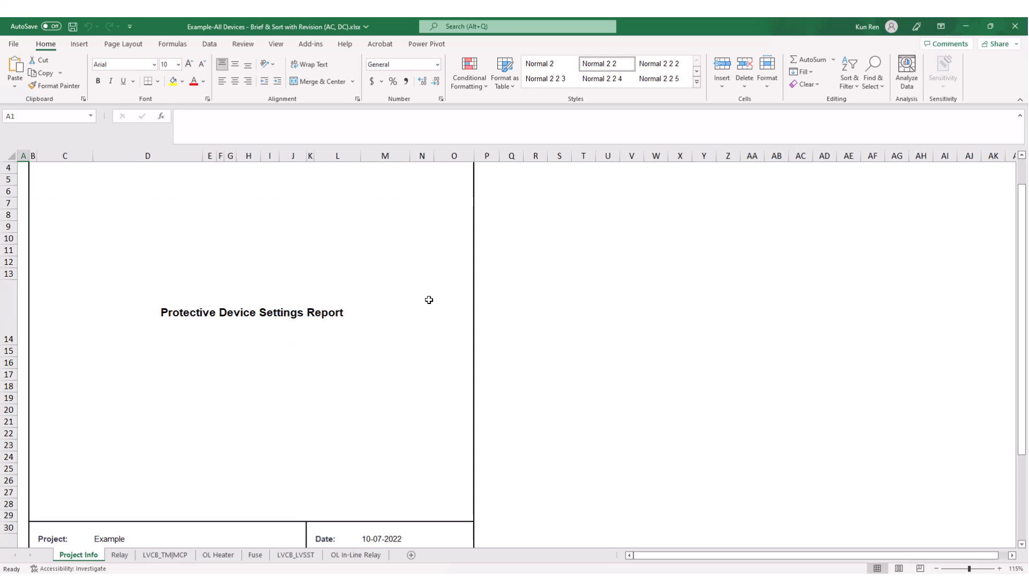
pyautogui.scroll(-2, 429, 300)
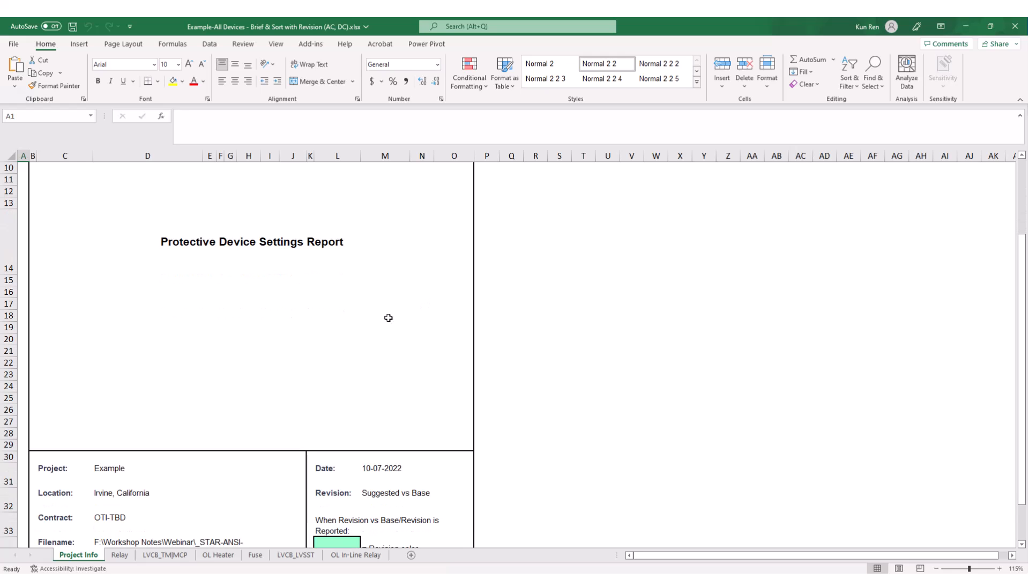
pyautogui.scroll(-1, 186, 408)
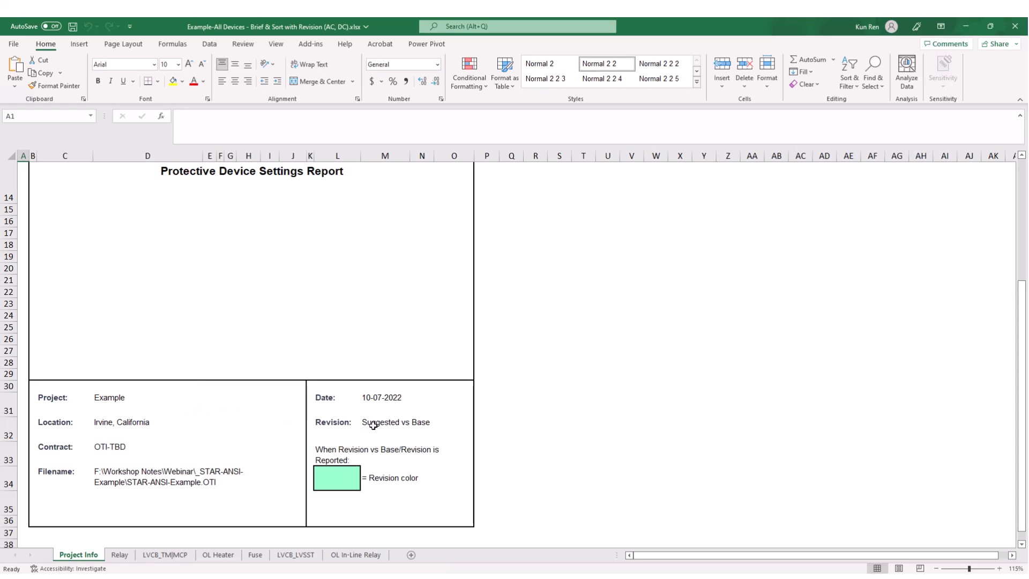
pyautogui.click(373, 426)
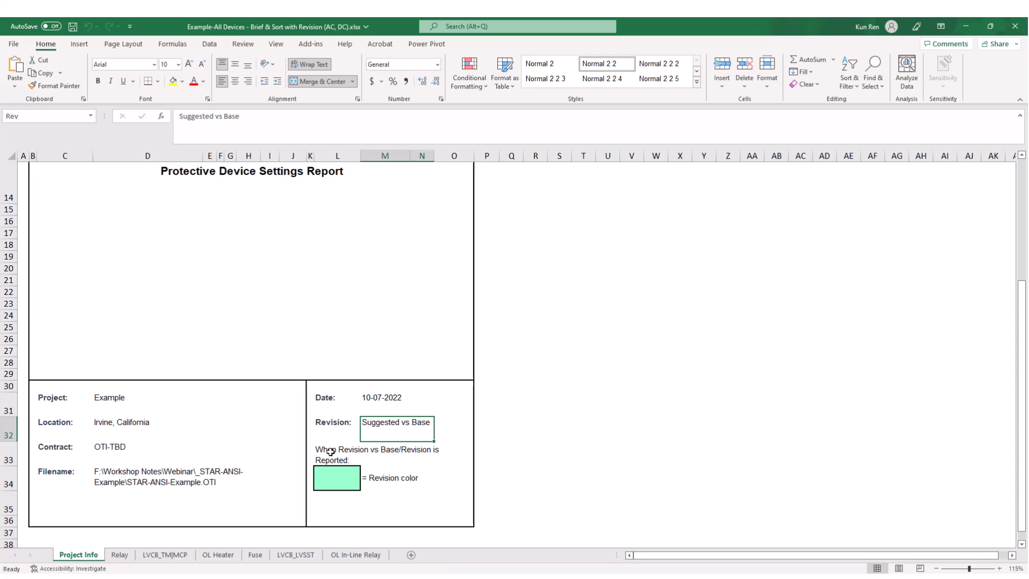
pyautogui.click(337, 483)
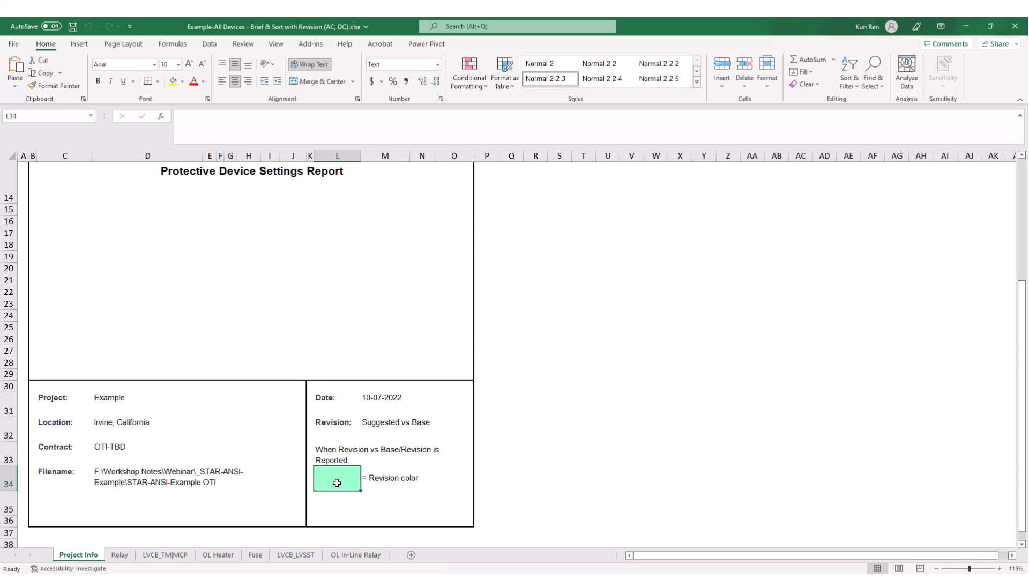
# Compare the Base and Suggested time delays of relay RL-TH21 and look over the other relays on the Relay sheet.
pyautogui.click(119, 556)
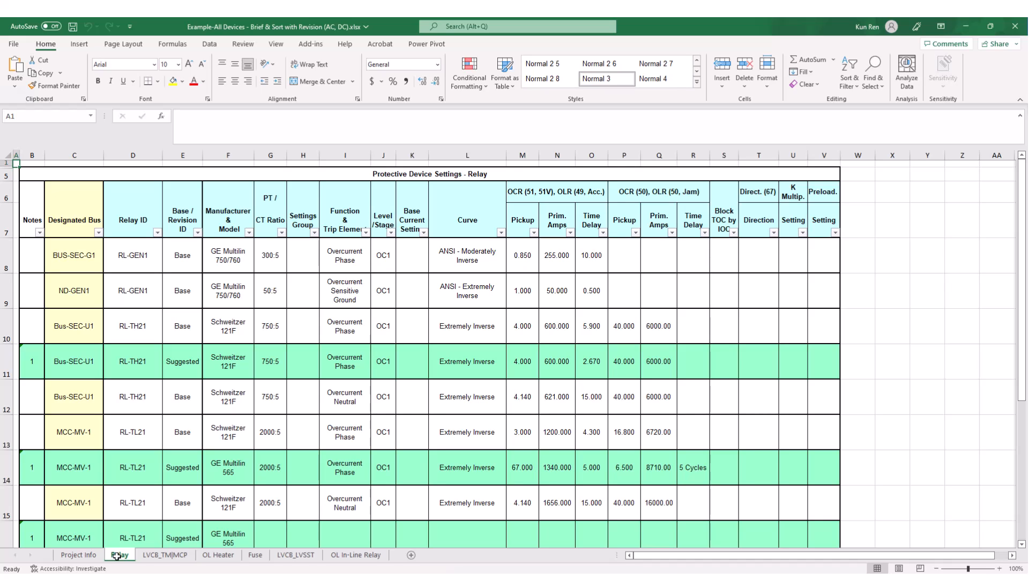
pyautogui.click(127, 363)
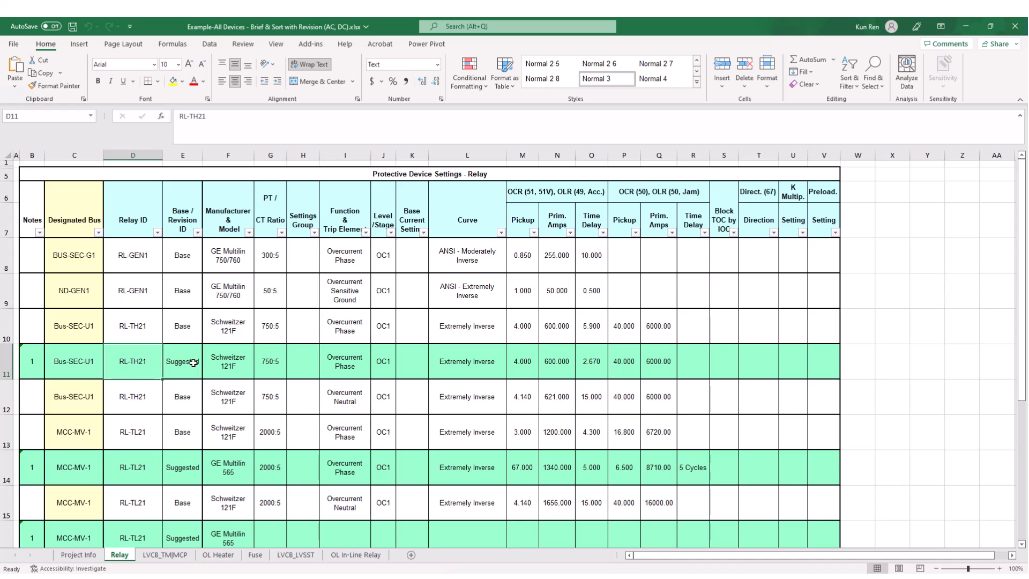
pyautogui.click(598, 329)
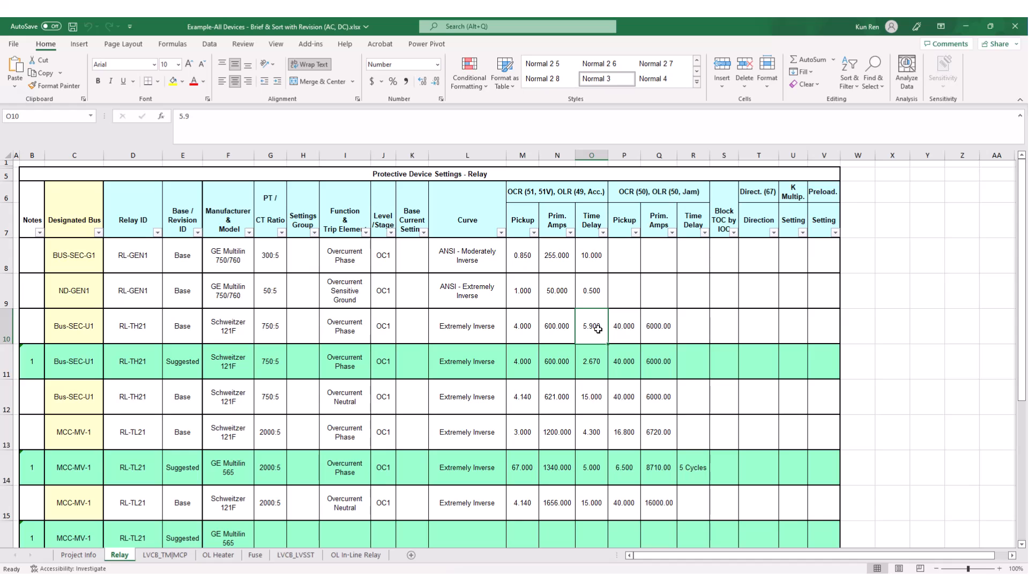
pyautogui.click(591, 360)
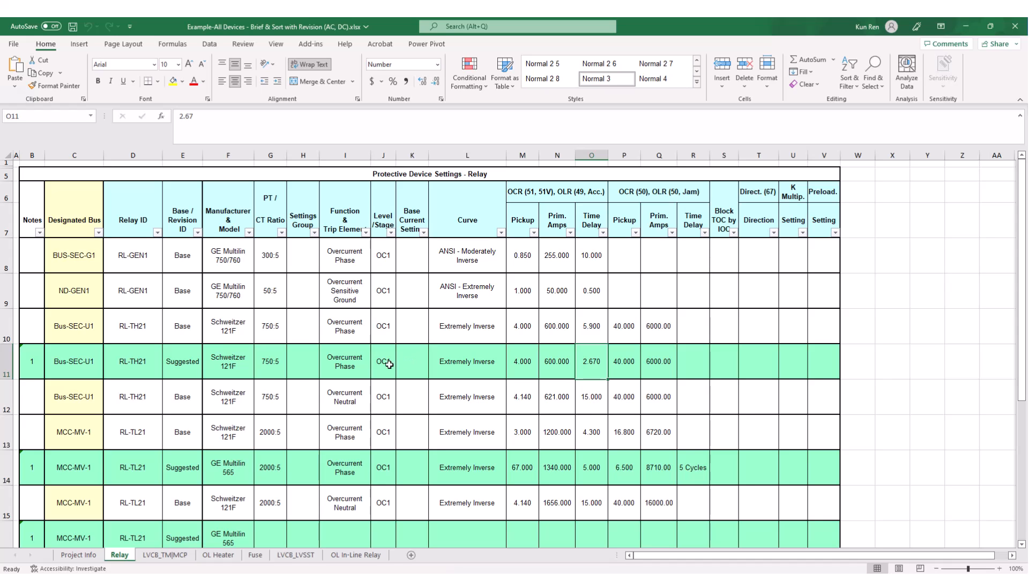
pyautogui.scroll(-1, 173, 401)
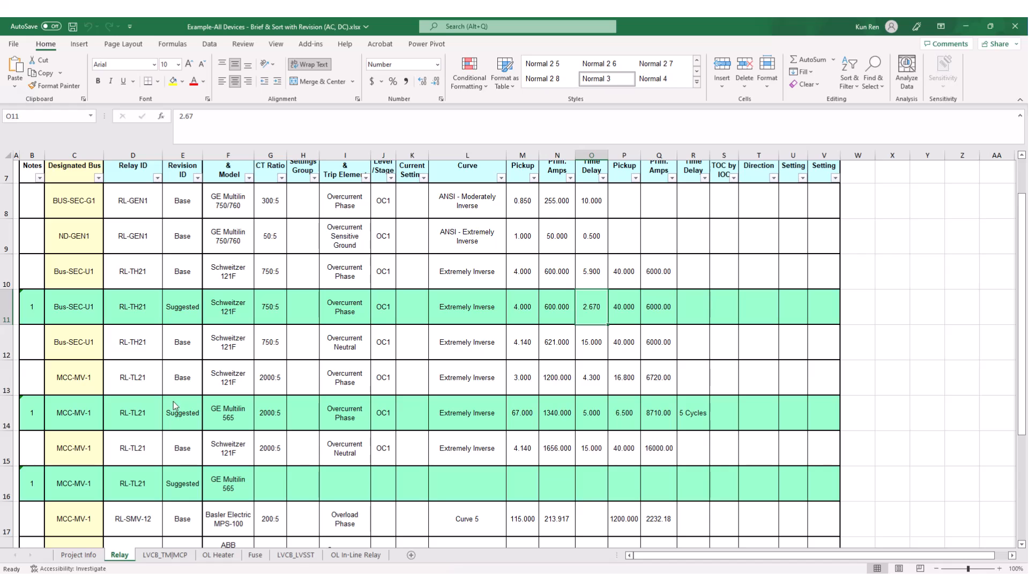
# Review the LVCB_TM|MCP, OL Heater, Fuse, LVCB_LVSST and OL In-Line Relay sheets for differences between Base and Suggested settings.
pyautogui.click(157, 555)
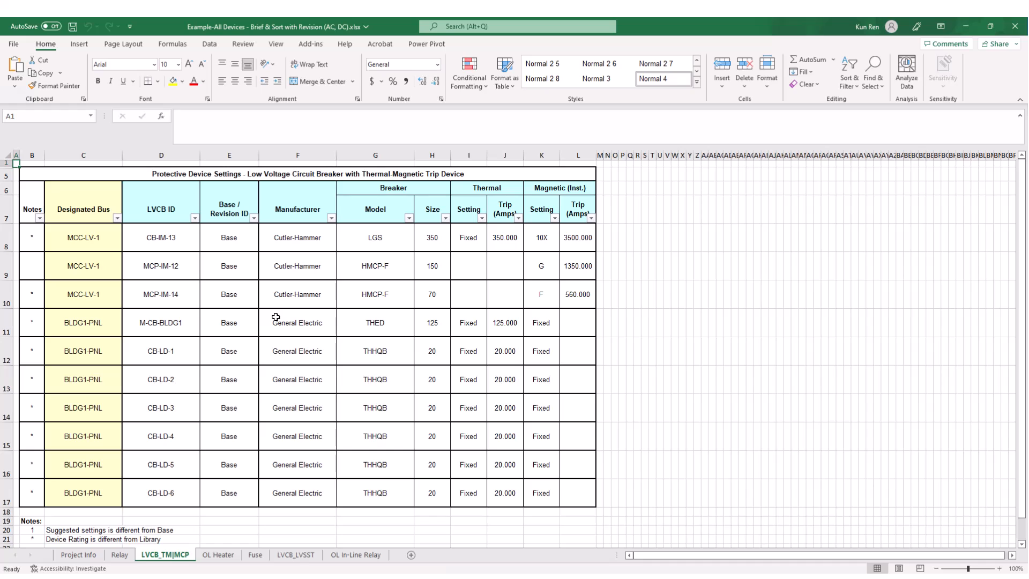
pyautogui.click(225, 556)
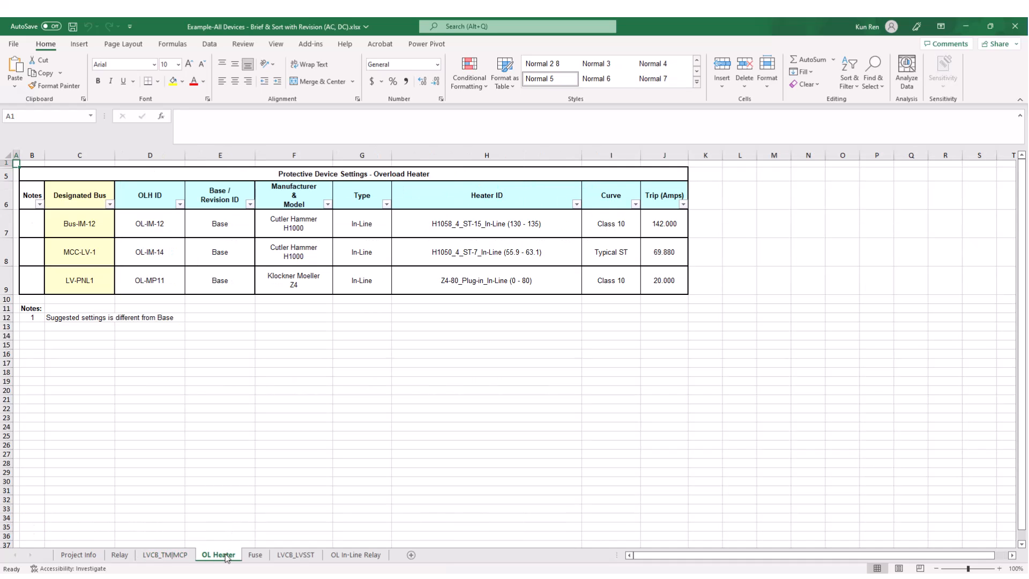
pyautogui.click(256, 557)
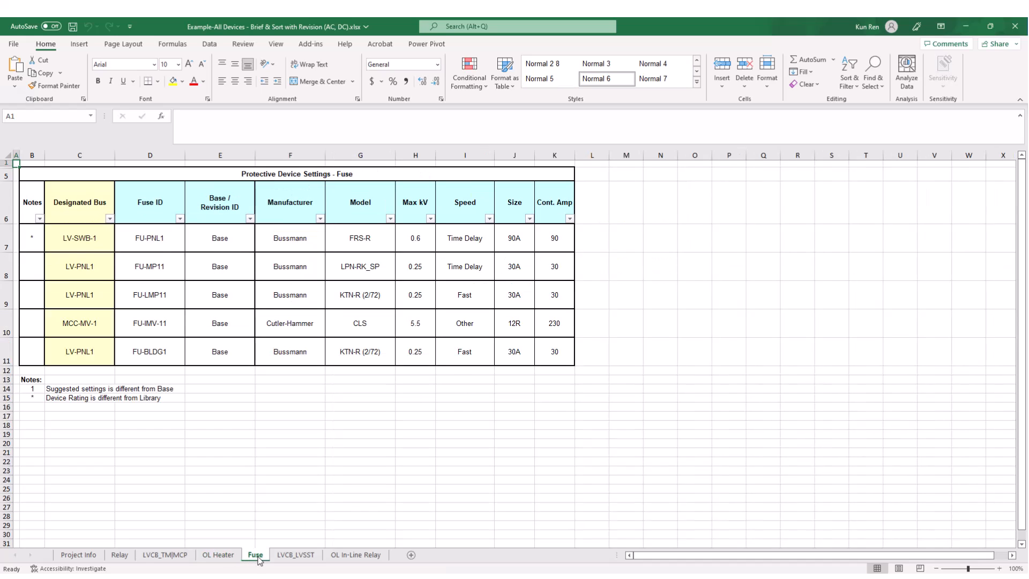
pyautogui.click(288, 558)
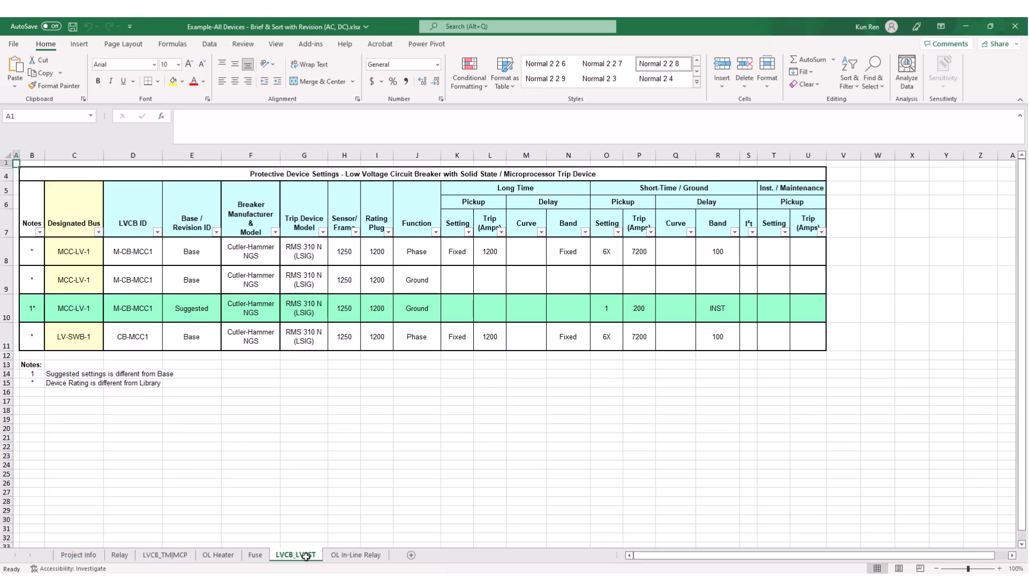
pyautogui.click(360, 558)
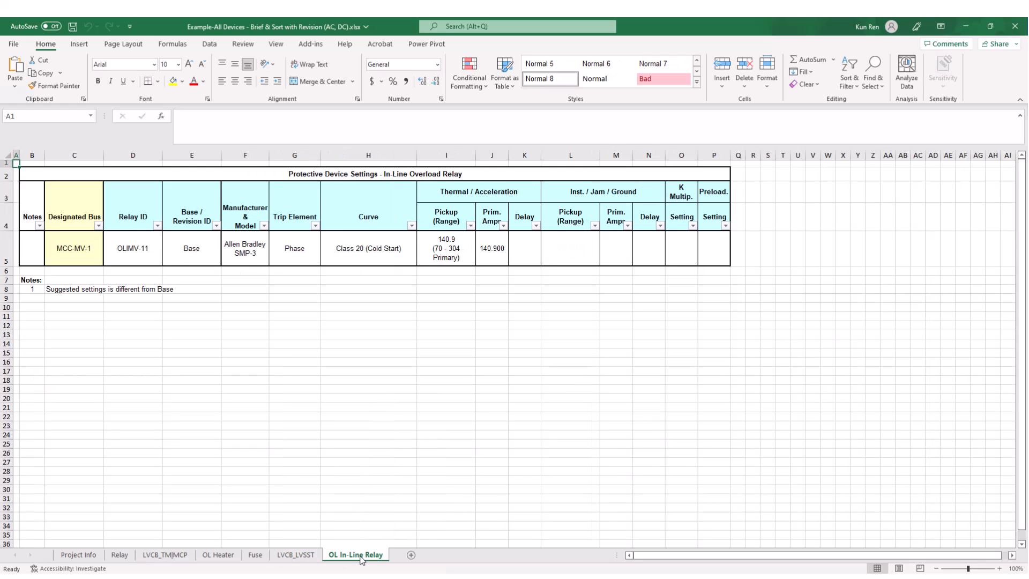
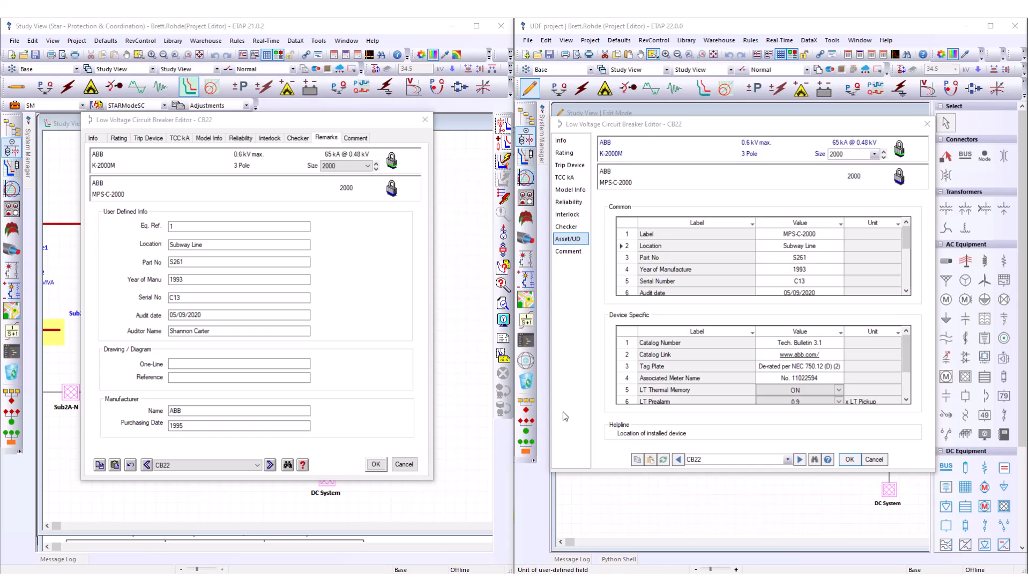
# Switch to ETAP and view the user-defined field templates of multi-function relays and low-voltage circuit breakers.
pyautogui.click(569, 412)
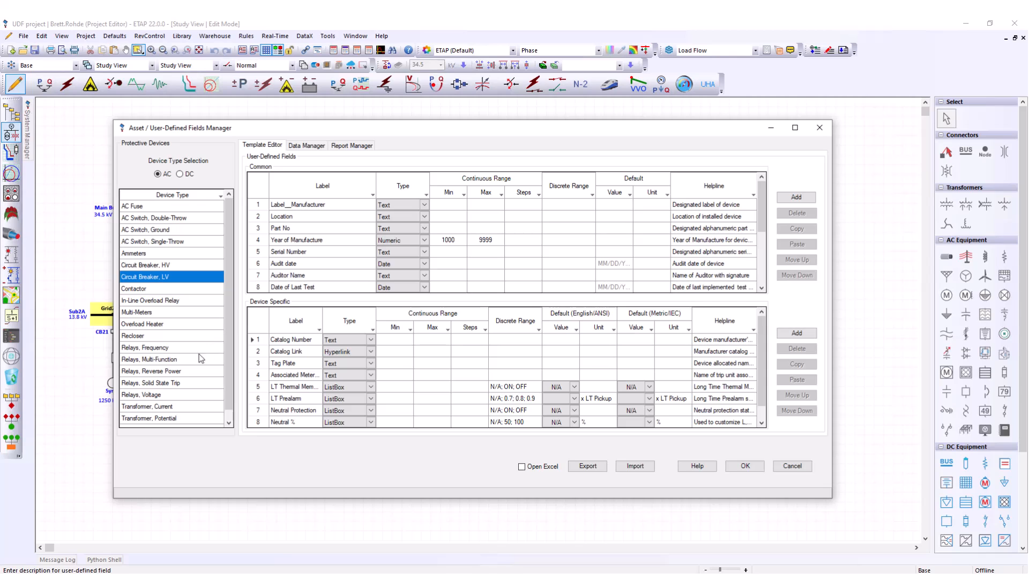
pyautogui.click(167, 360)
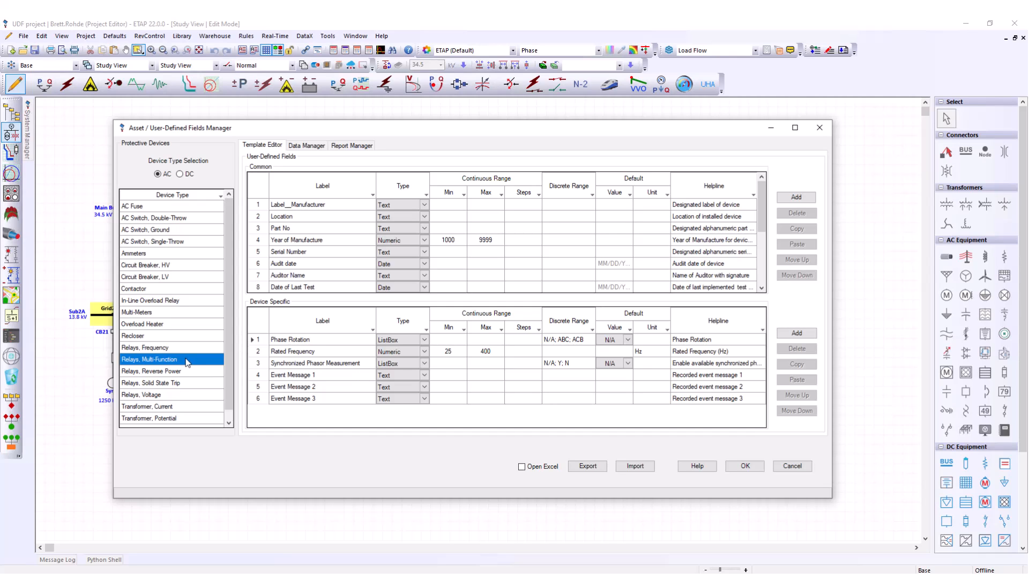
pyautogui.click(170, 277)
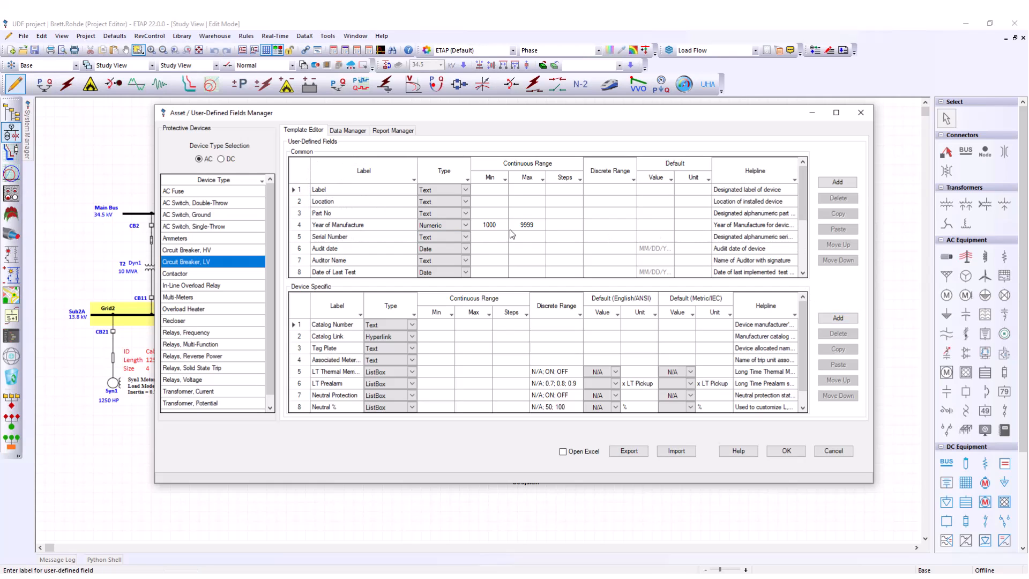
# Add a new common user-defined field for low-voltage circuit breakers and delete it again.
pyautogui.click(829, 183)
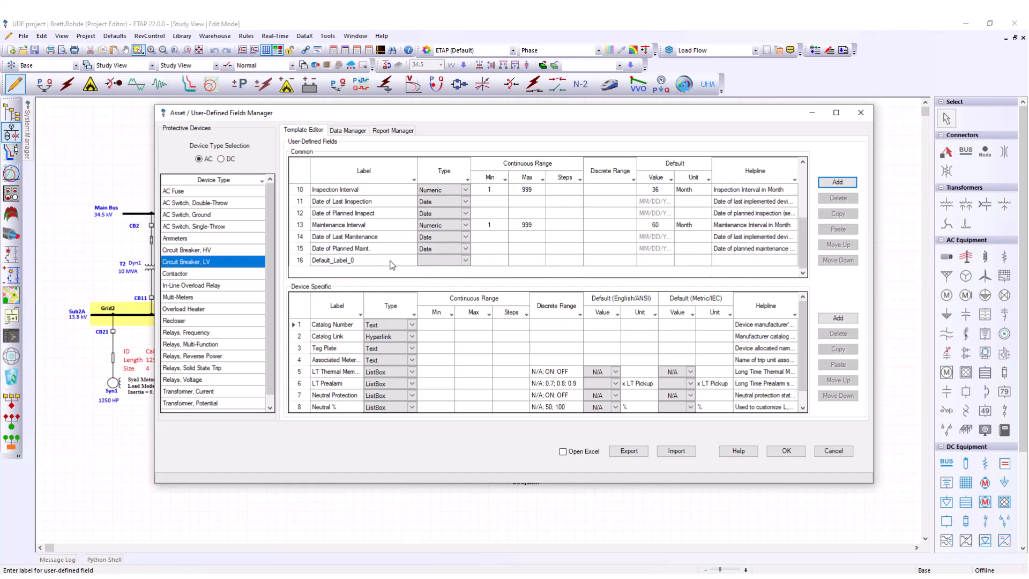
pyautogui.click(300, 262)
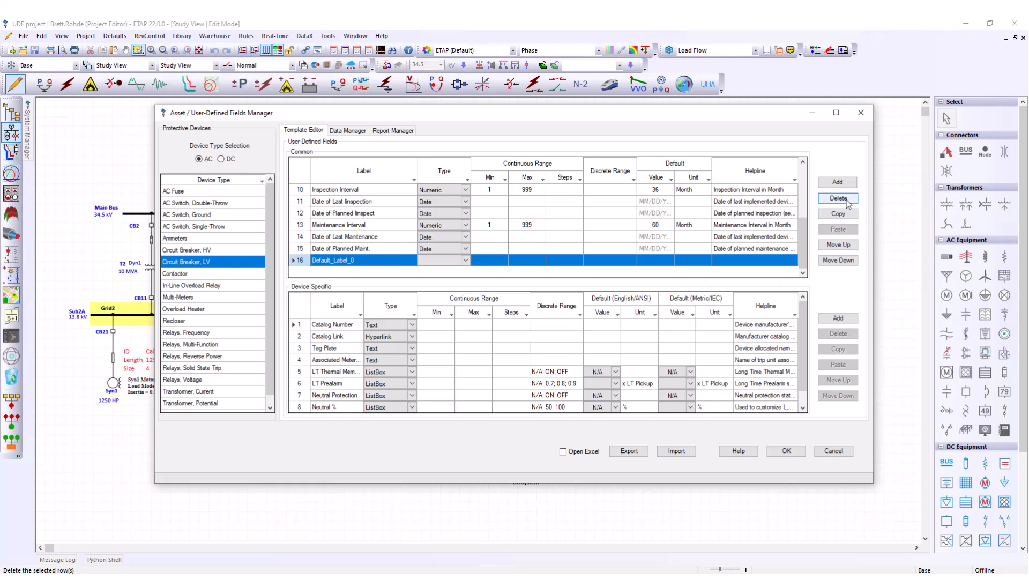
pyautogui.click(847, 203)
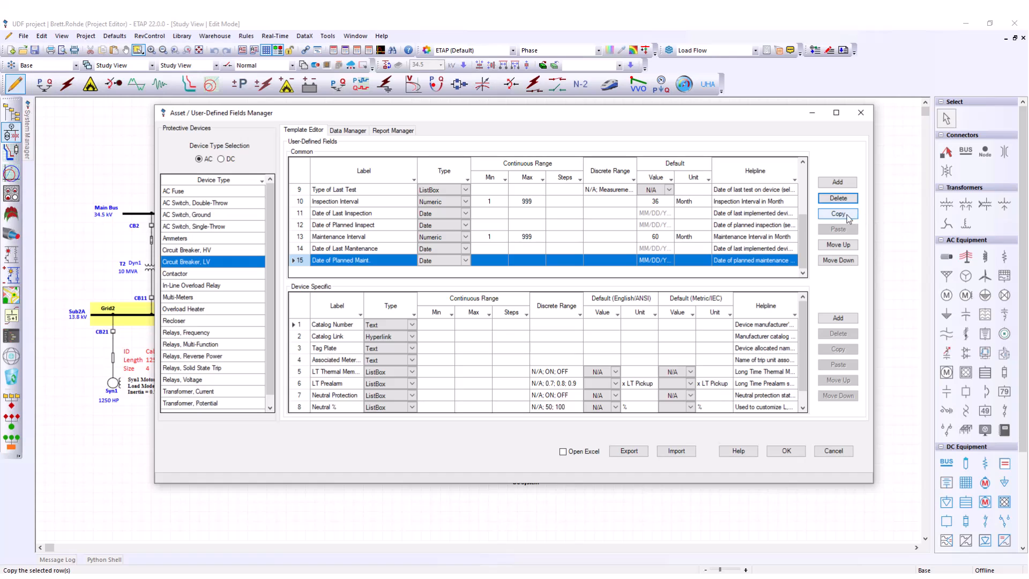
# Duplicate the common field "Date of Planned Maint." and move the copy up above "Date of Planned Inspect".
pyautogui.click(845, 216)
pyautogui.click(835, 232)
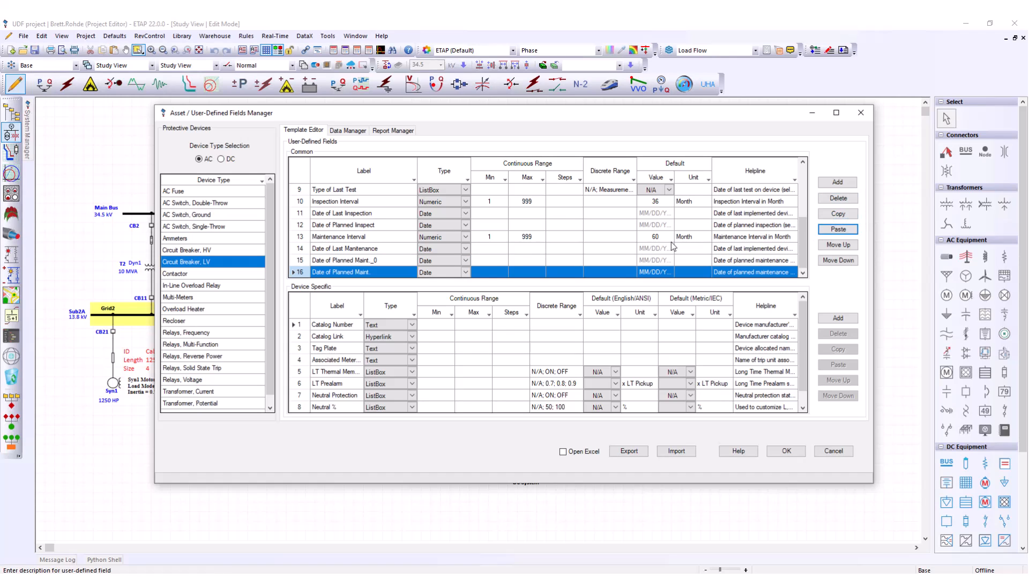
pyautogui.click(302, 262)
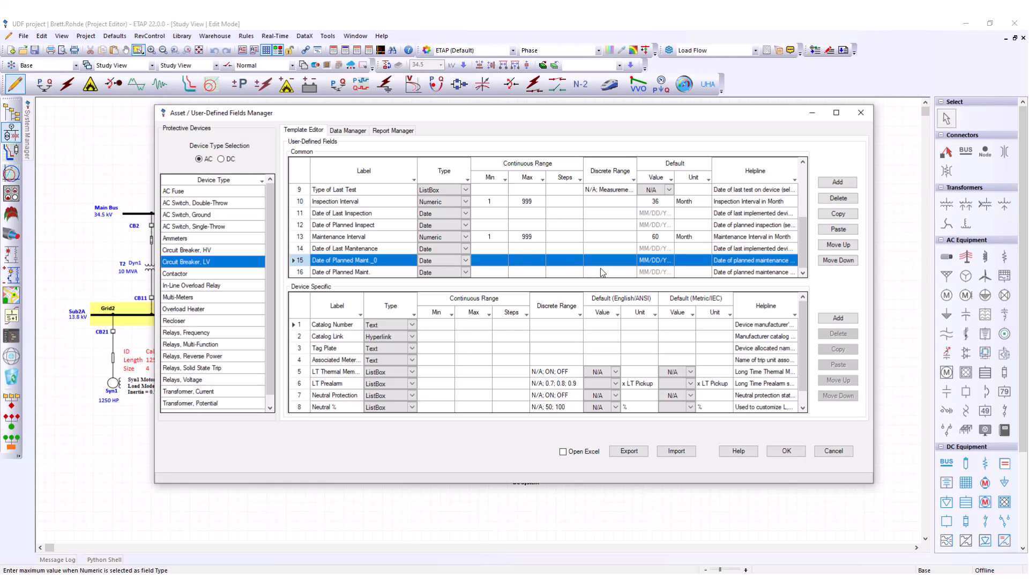
pyautogui.click(845, 248)
pyautogui.click(846, 248)
pyautogui.click(846, 248)
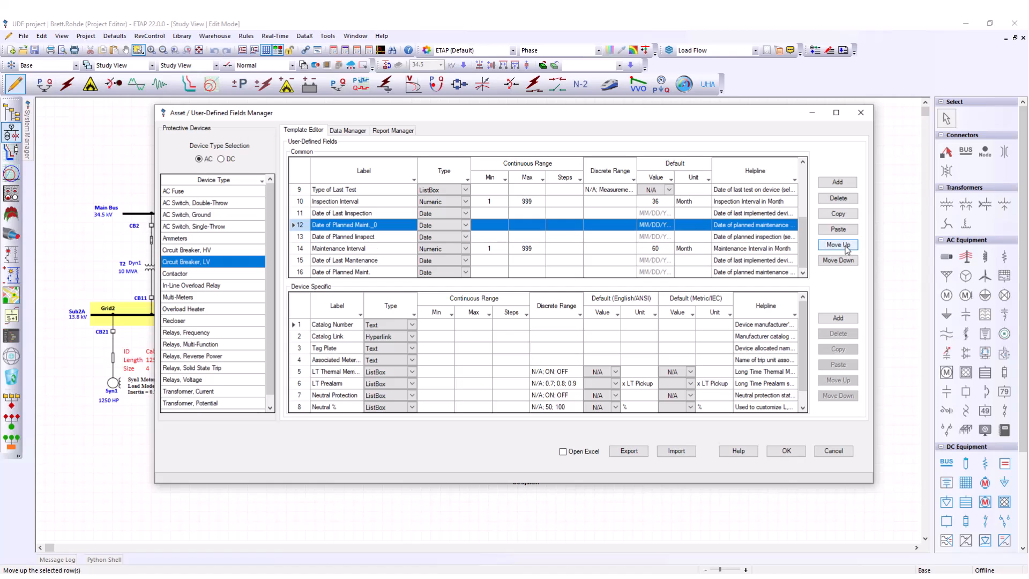
pyautogui.click(846, 248)
# Move the copied "Date of Planned Maint." field back down to the end of the common list and delete it.
pyautogui.click(842, 261)
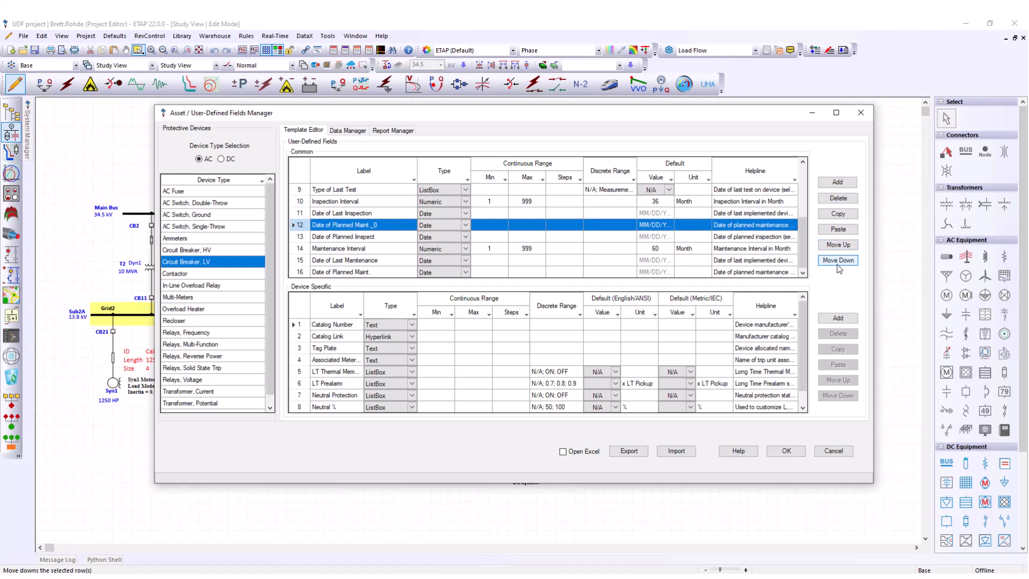
pyautogui.click(841, 261)
pyautogui.click(841, 261)
pyautogui.click(842, 261)
pyautogui.click(841, 261)
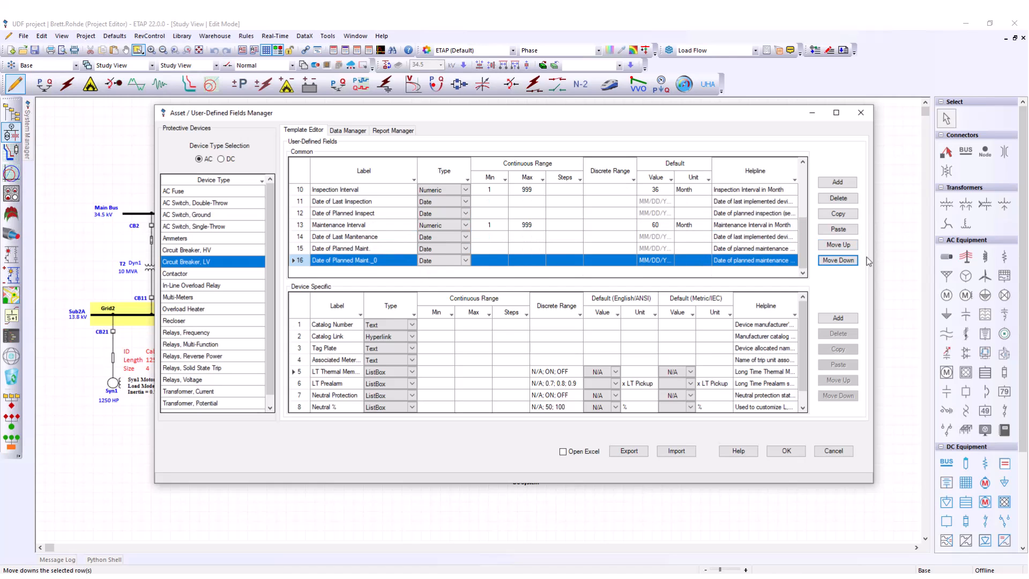
pyautogui.click(838, 198)
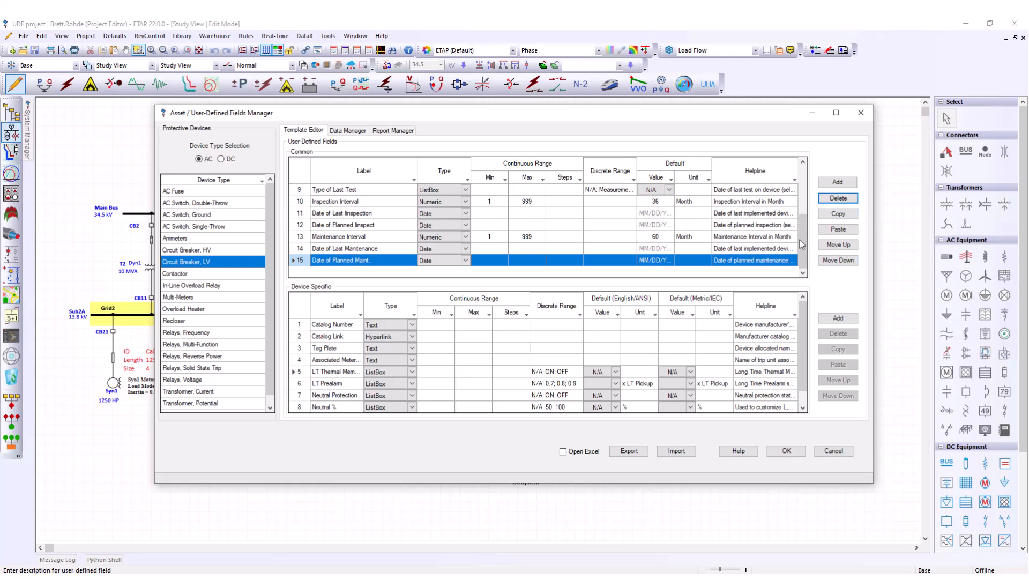
# Set the type of the first common field, Label, to Text and open its default value for editing.
pyautogui.moveTo(804, 247); pyautogui.dragTo(806, 195)
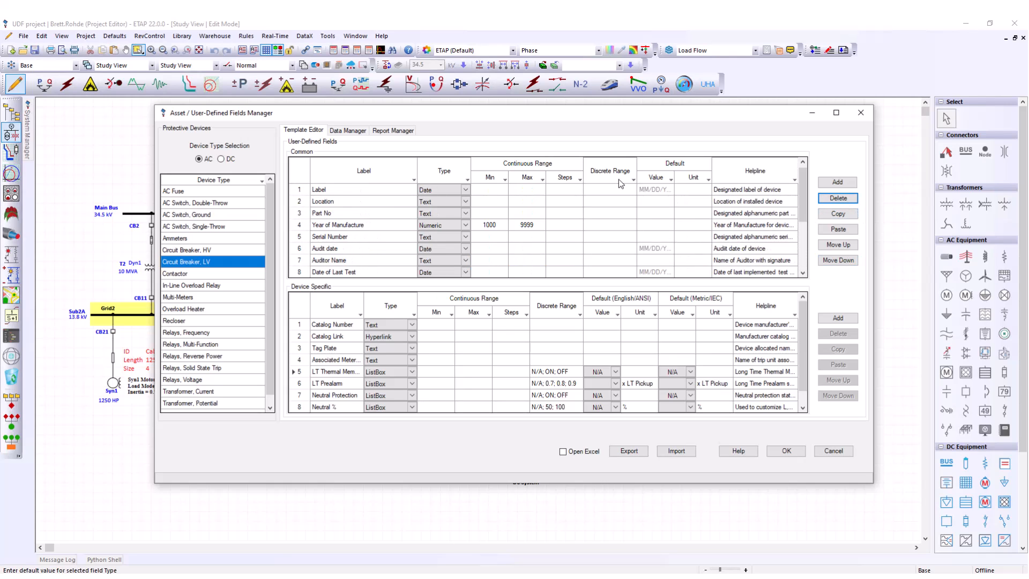
pyautogui.click(351, 193)
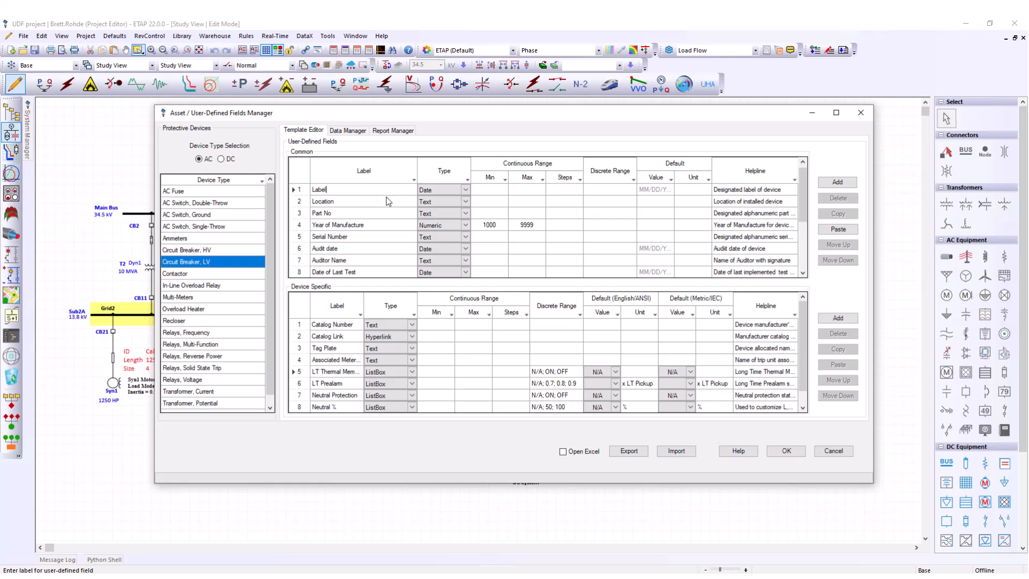
pyautogui.click(464, 191)
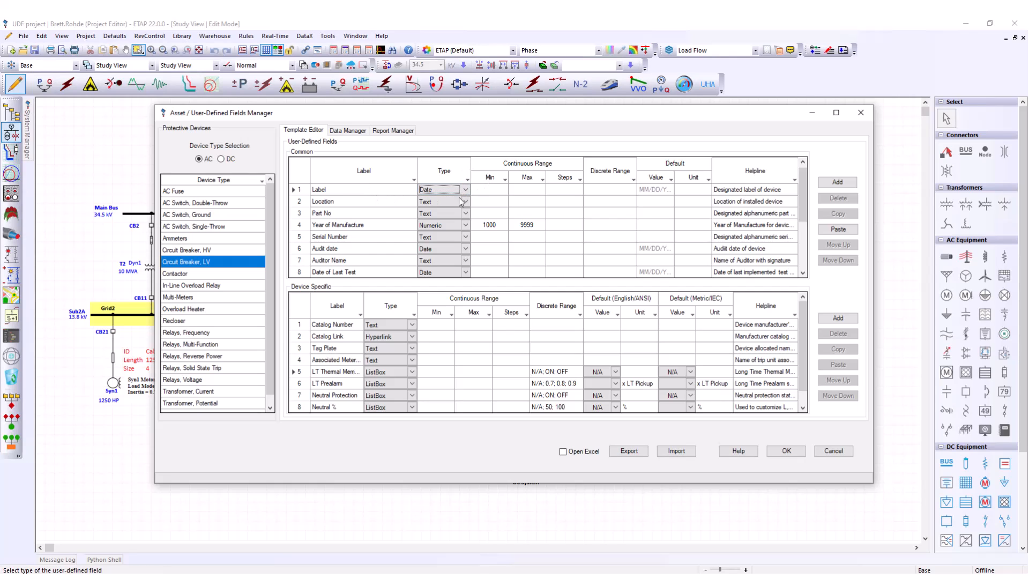
pyautogui.click(464, 190)
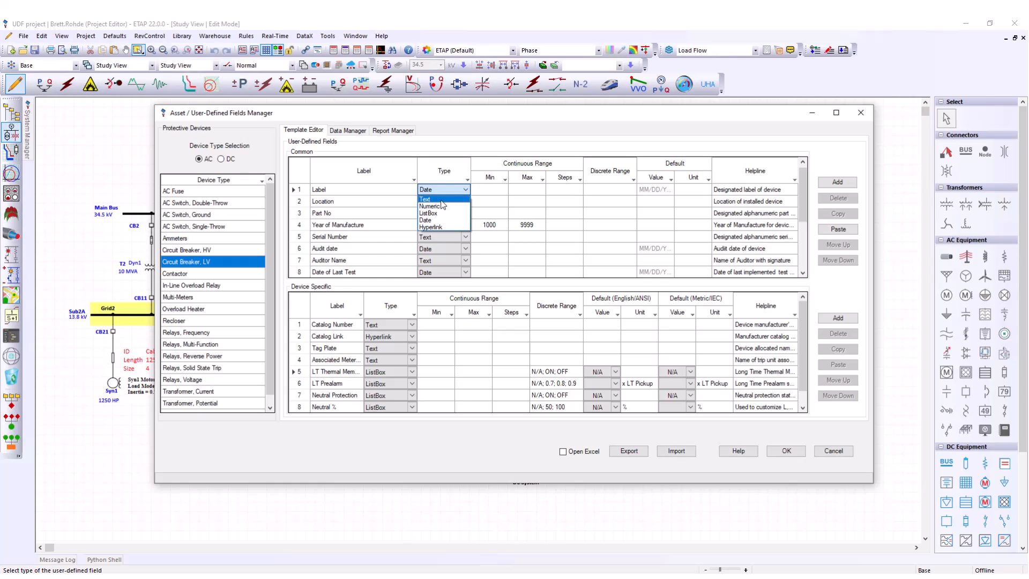
pyautogui.click(442, 199)
pyautogui.press('Tab')
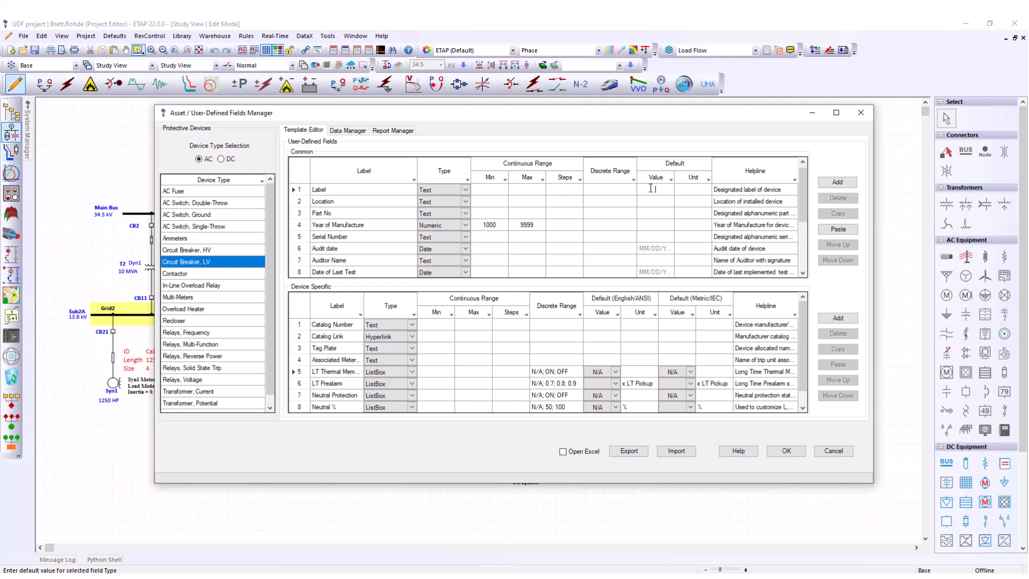
# Change the type of the common Label field to Numeric, followed by ListBox.
pyautogui.click(446, 189)
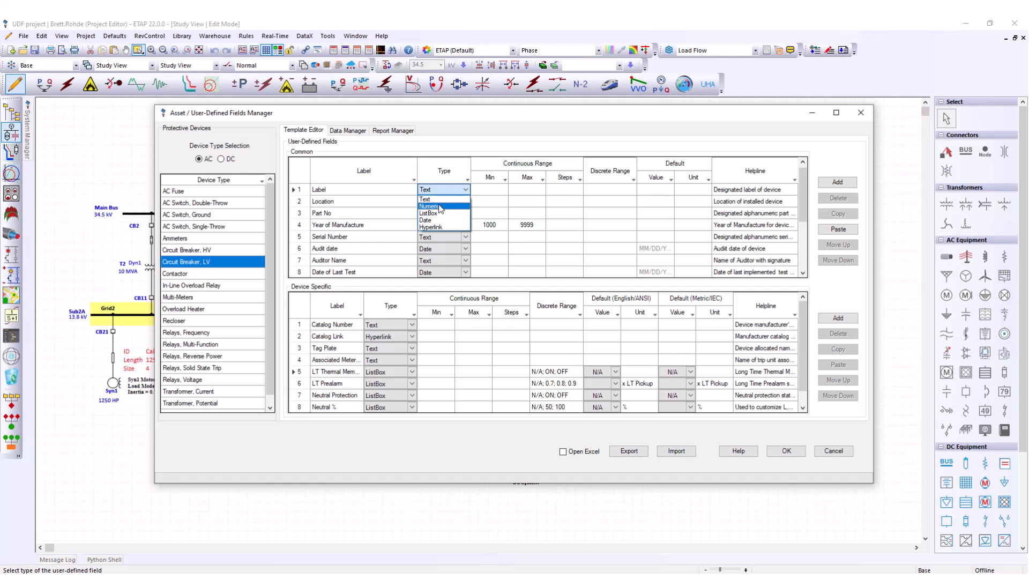
pyautogui.click(438, 204)
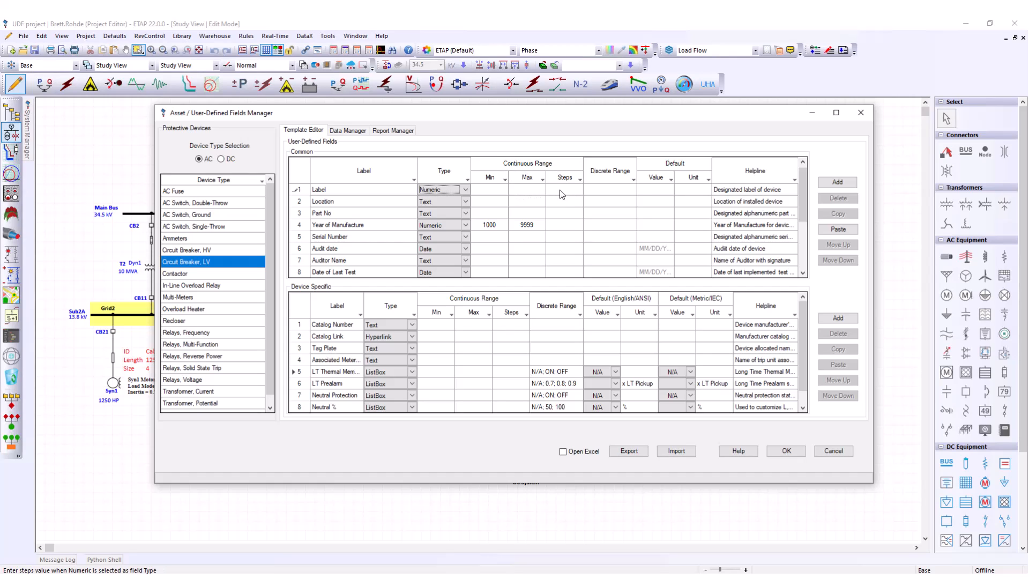
pyautogui.click(445, 190)
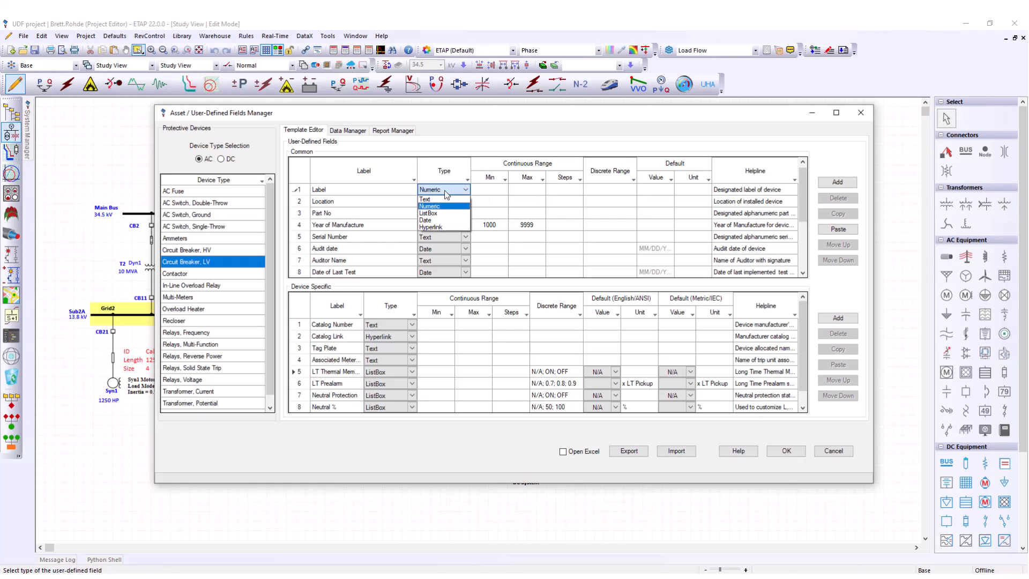
pyautogui.click(429, 213)
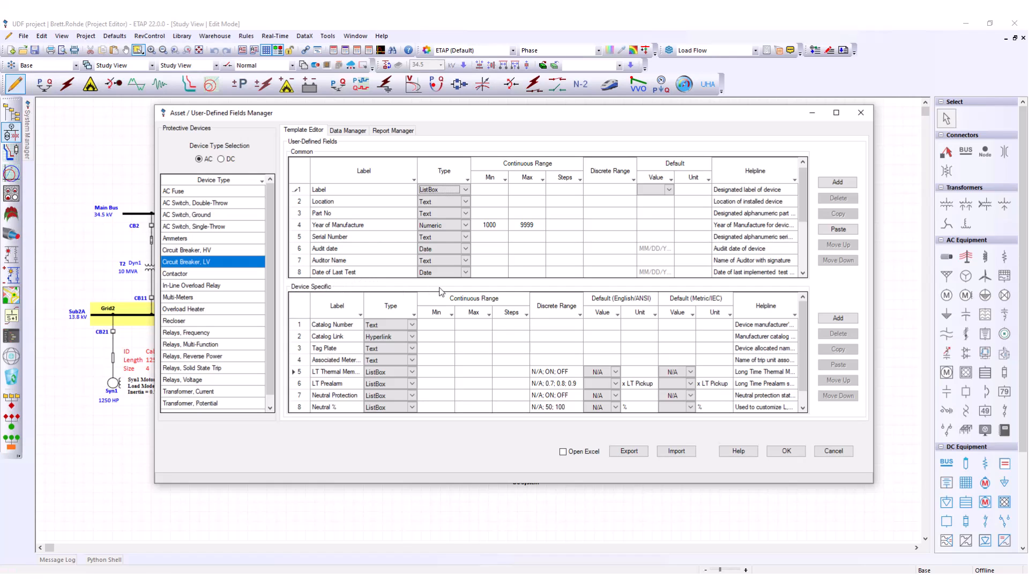
# Examine the type, default value options and discrete range of the device-specific LT Thermal Memory field.
pyautogui.click(401, 373)
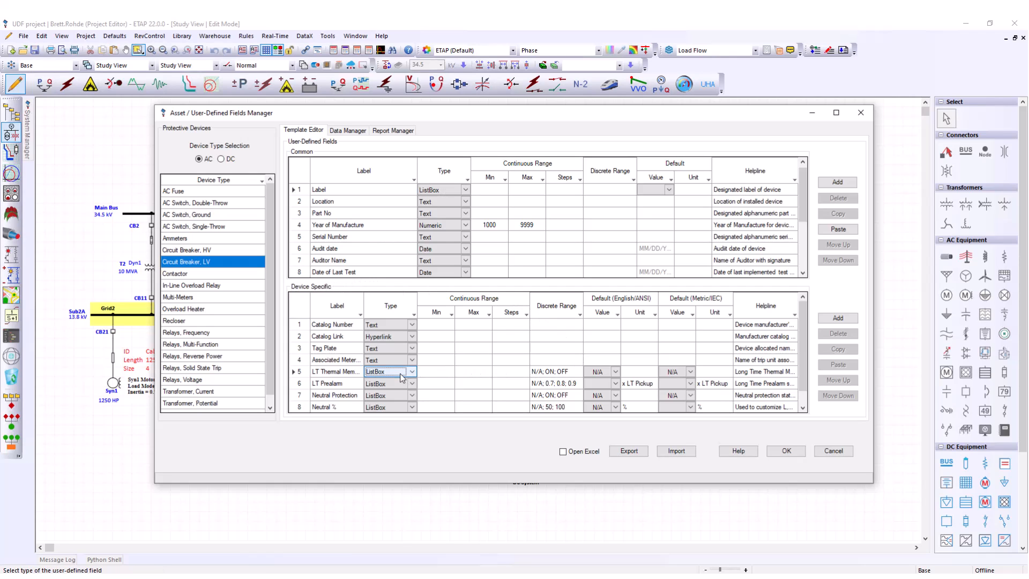
pyautogui.click(401, 374)
pyautogui.click(400, 375)
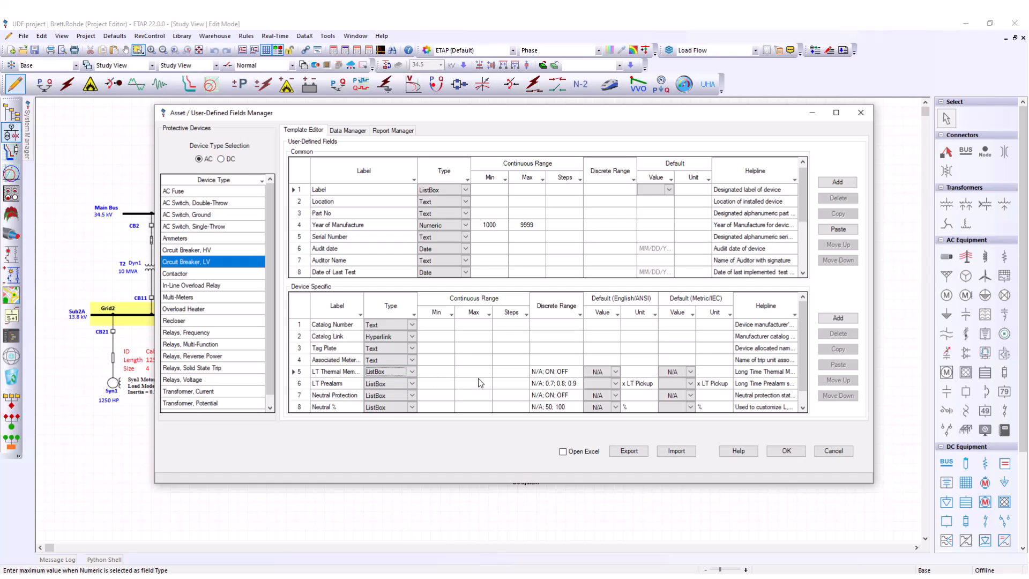
pyautogui.click(615, 372)
pyautogui.click(616, 372)
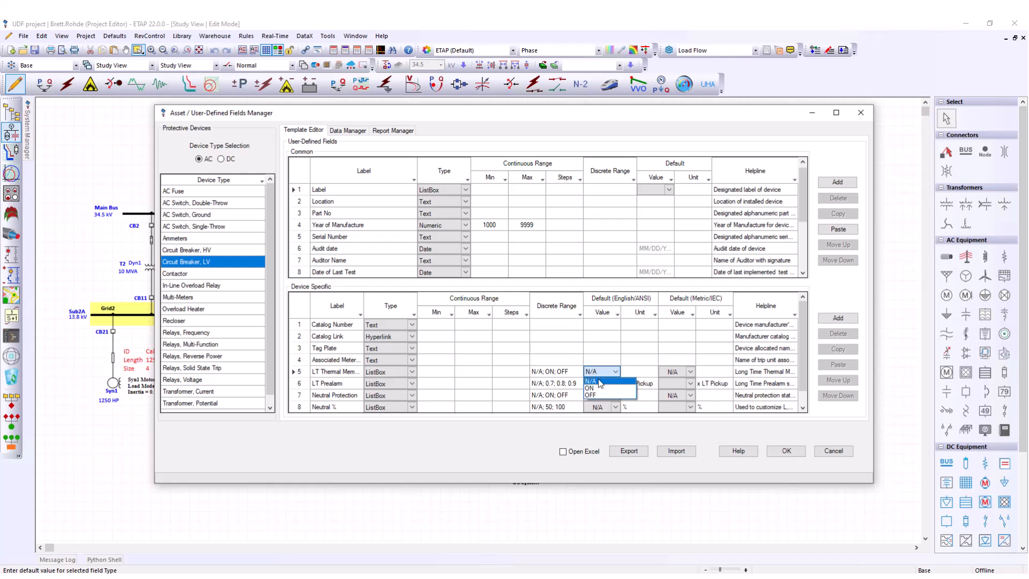
pyautogui.click(600, 375)
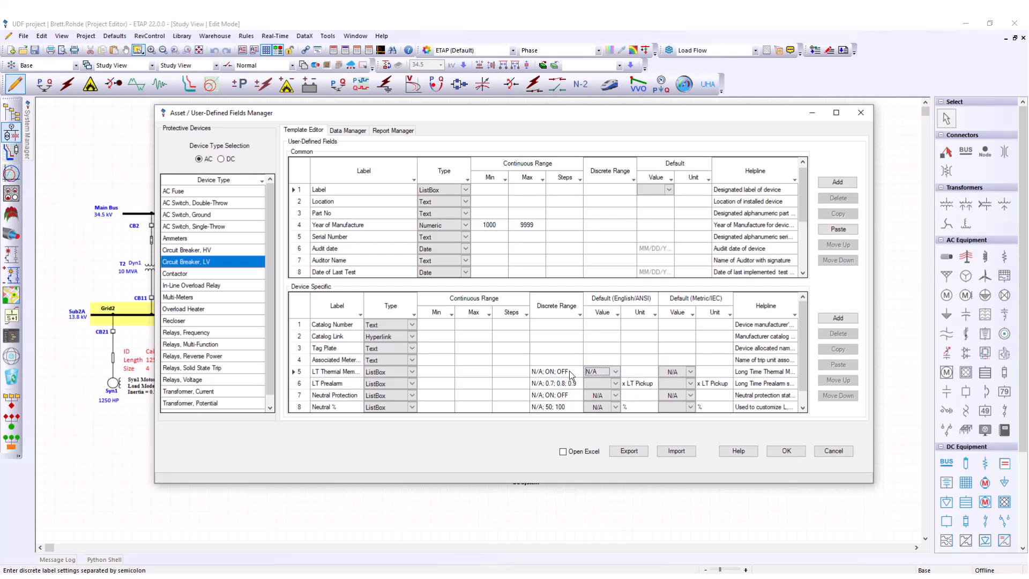
pyautogui.click(572, 373)
# Set the type of the common Label field to Date and open its default value for editing.
pyautogui.click(446, 191)
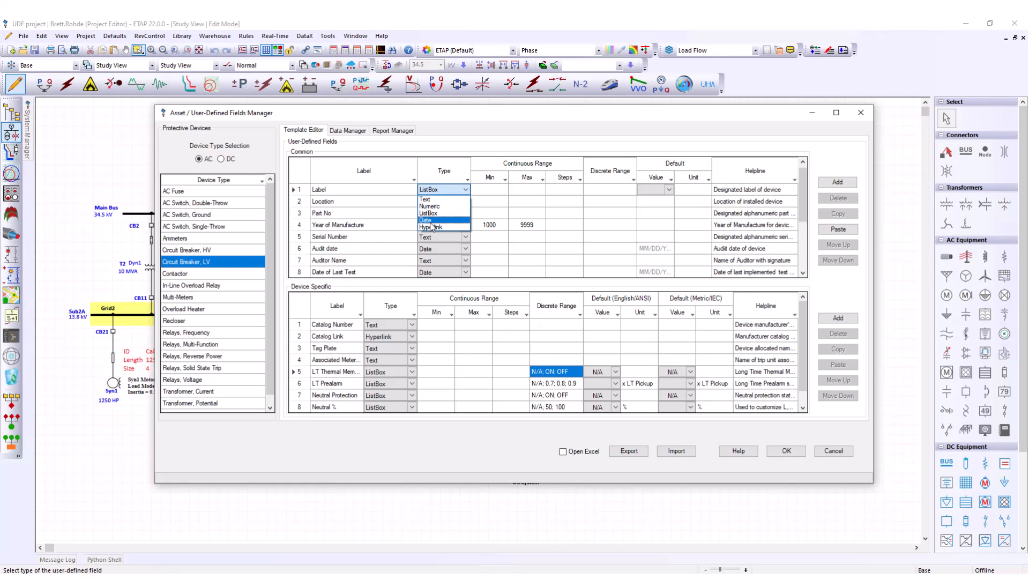
pyautogui.click(430, 221)
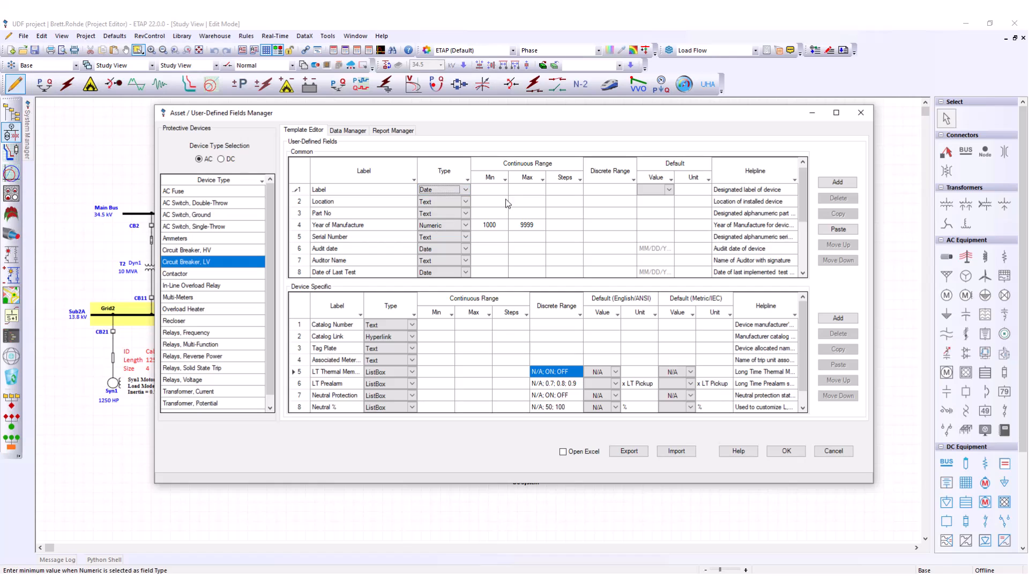
pyautogui.click(506, 199)
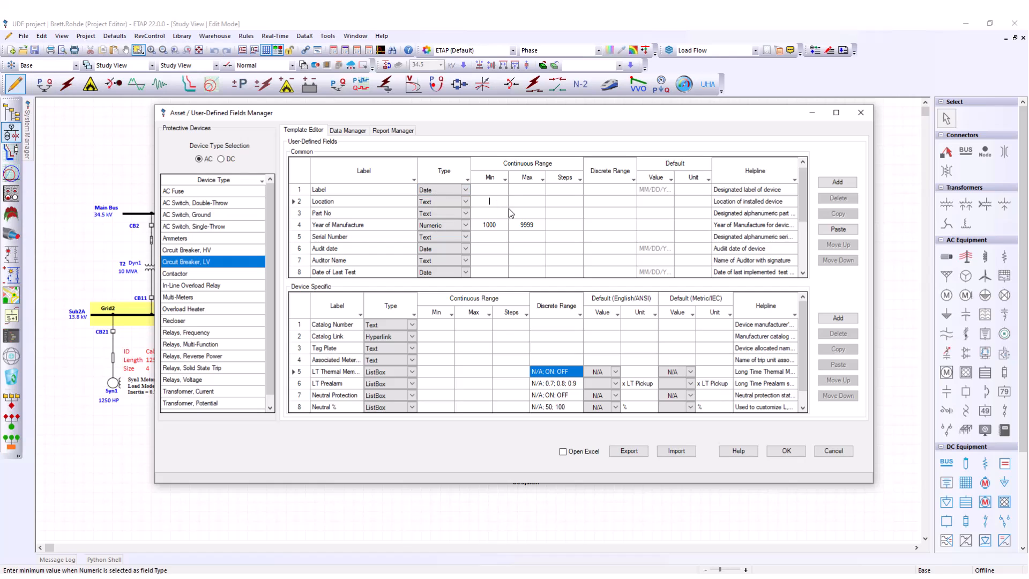
pyautogui.click(661, 191)
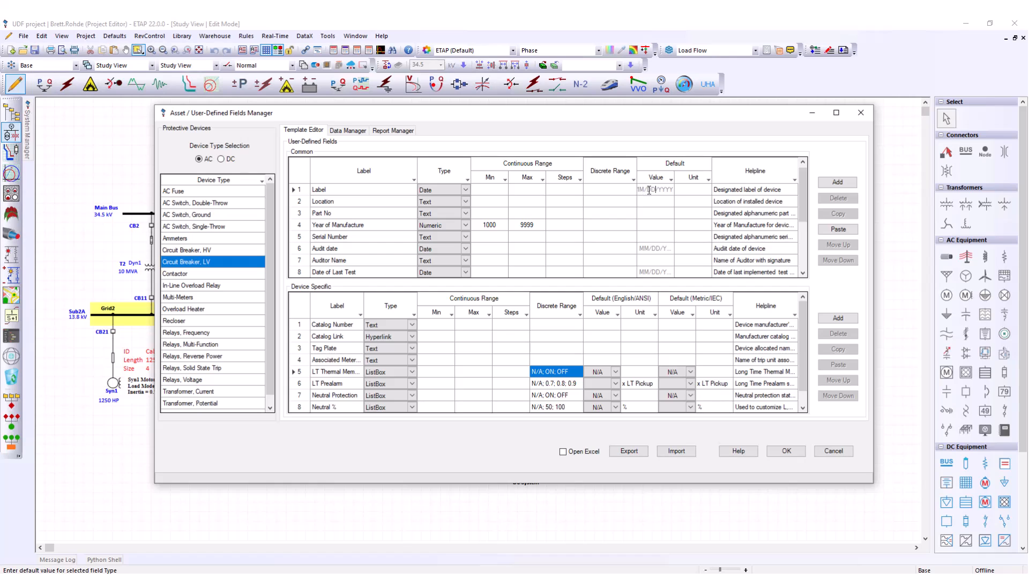
# Set the type of the common Label field to Hyperlink and open its default value for editing.
pyautogui.click(448, 190)
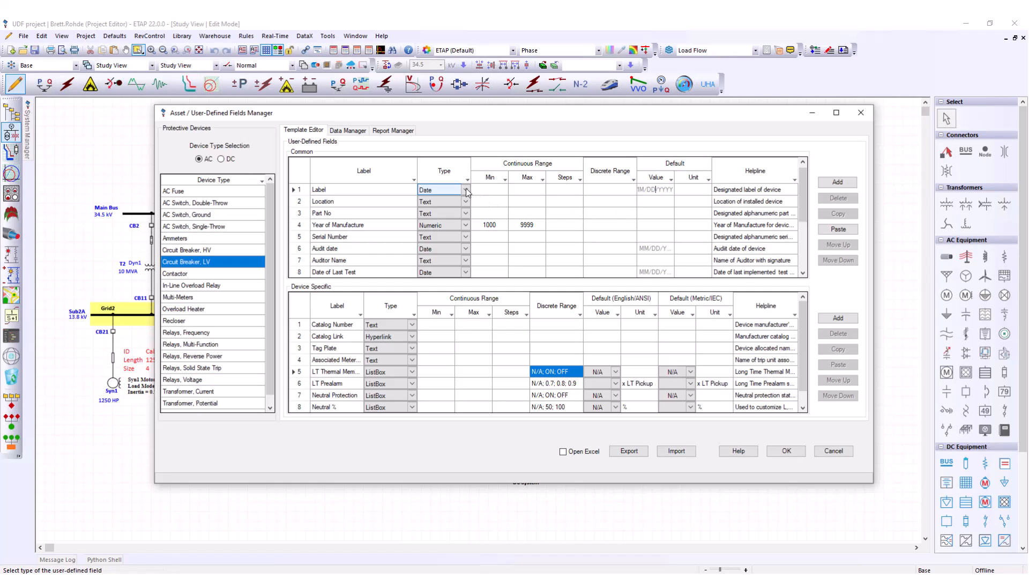
pyautogui.click(448, 189)
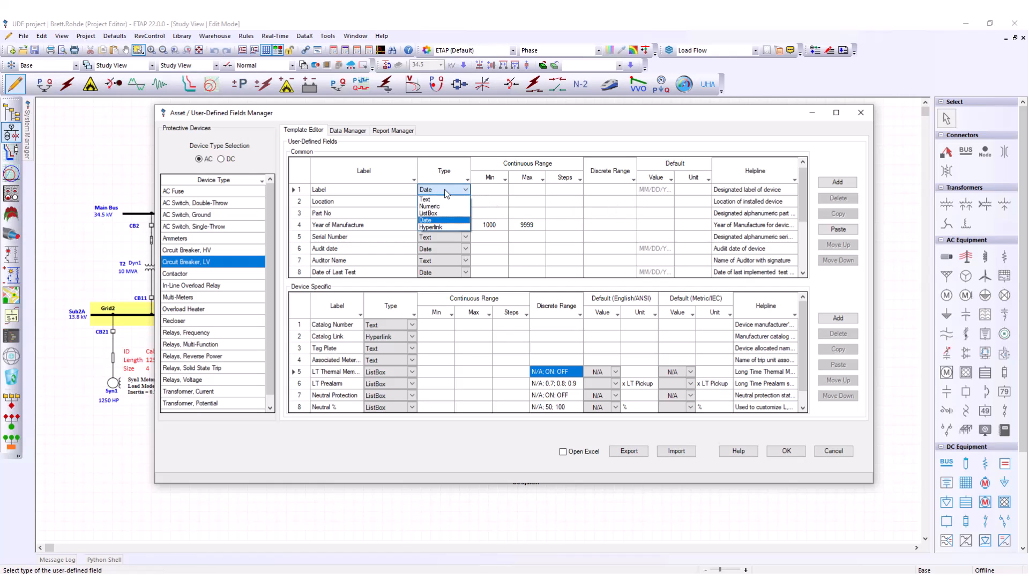
pyautogui.click(439, 226)
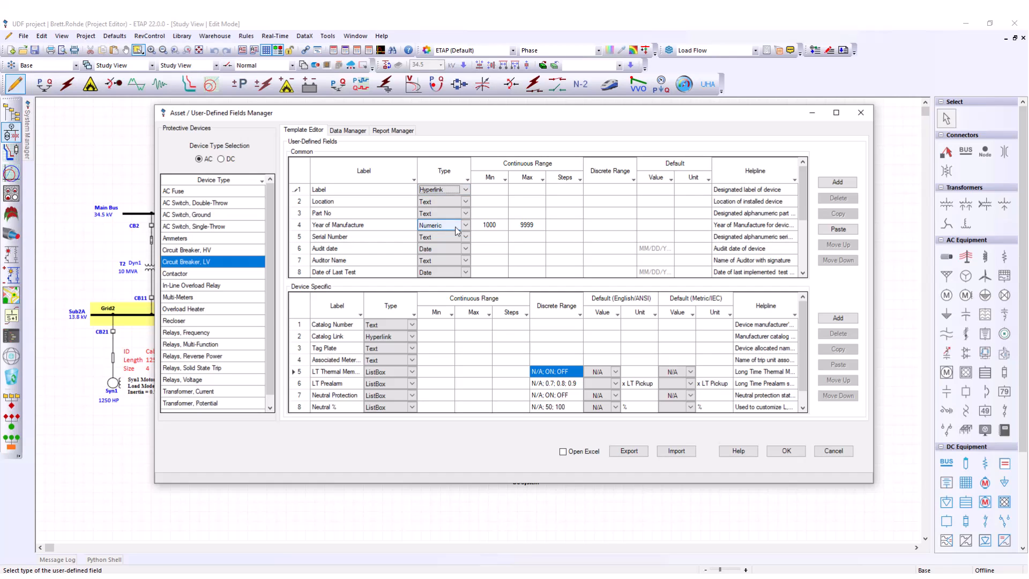
pyautogui.click(645, 189)
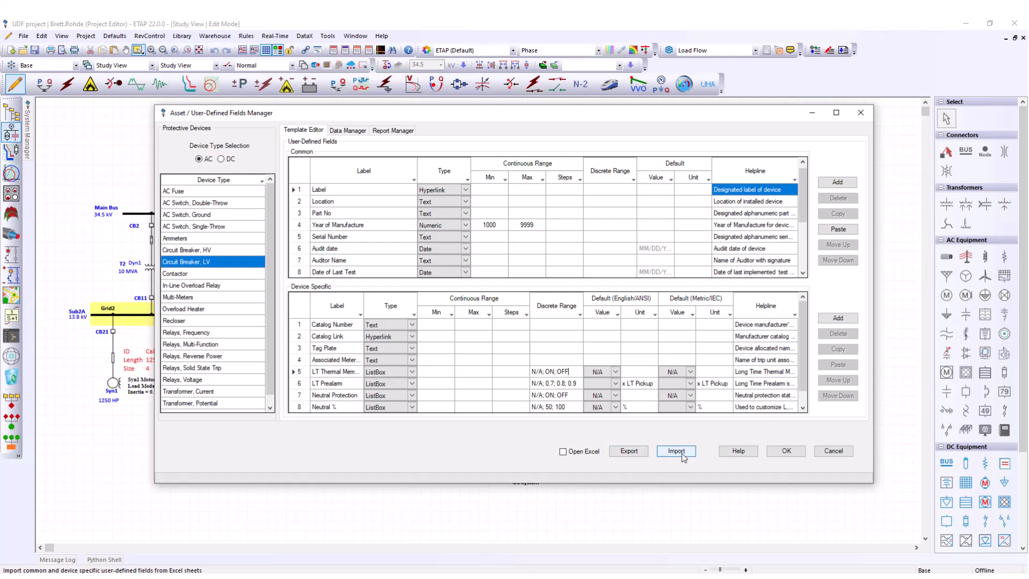
# Open the Excel export of the user-defined fields template and cancel it without saving.
pyautogui.click(621, 453)
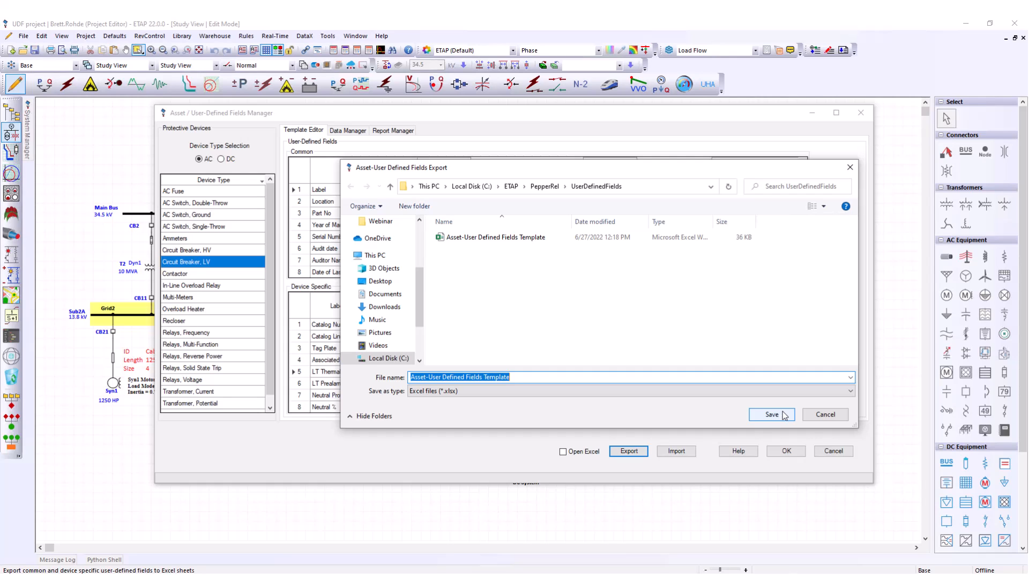
pyautogui.click(825, 415)
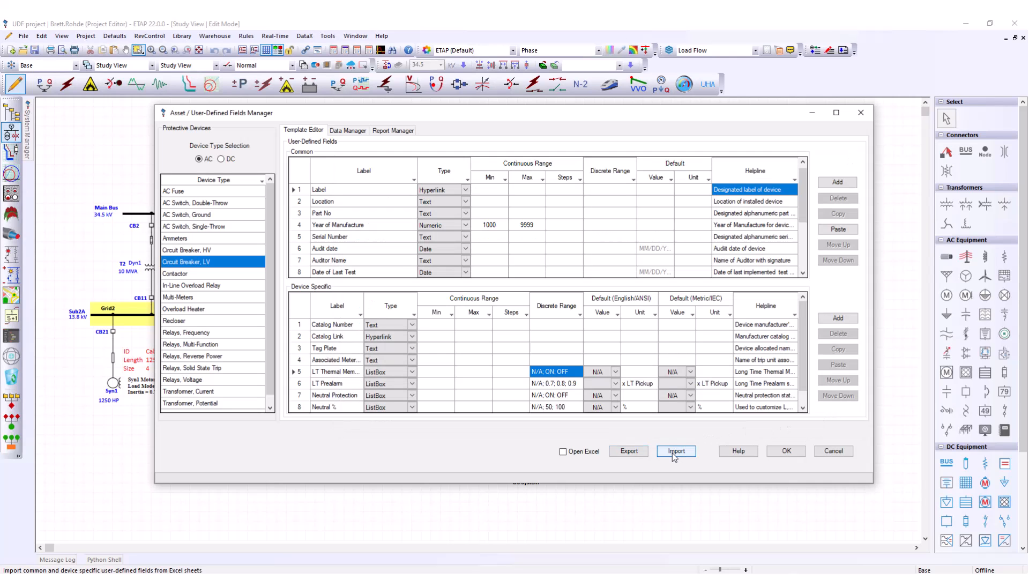
# Import the user-defined fields from the Excel file Asset-User Defined Fields Template.
pyautogui.click(675, 451)
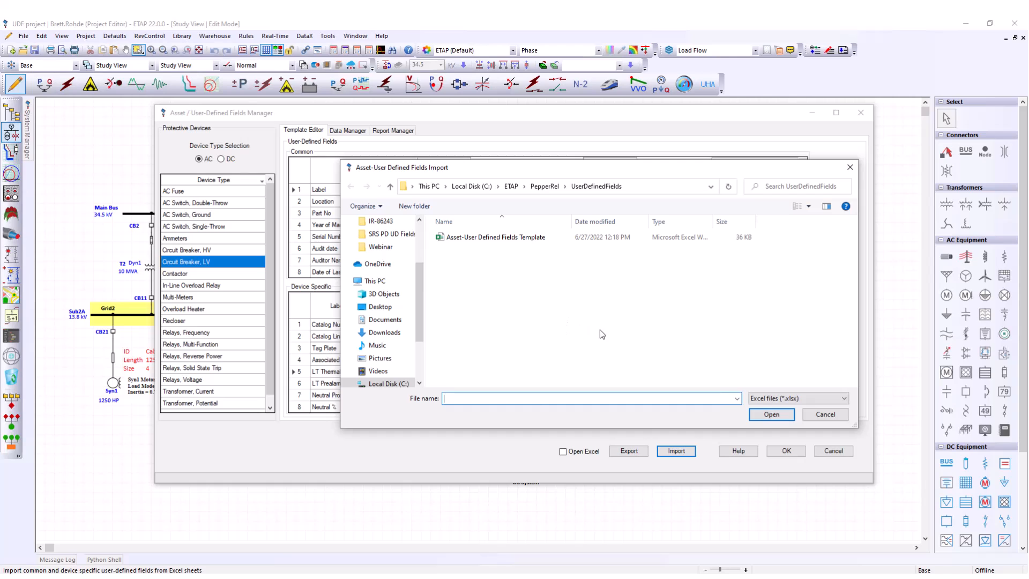
pyautogui.click(489, 239)
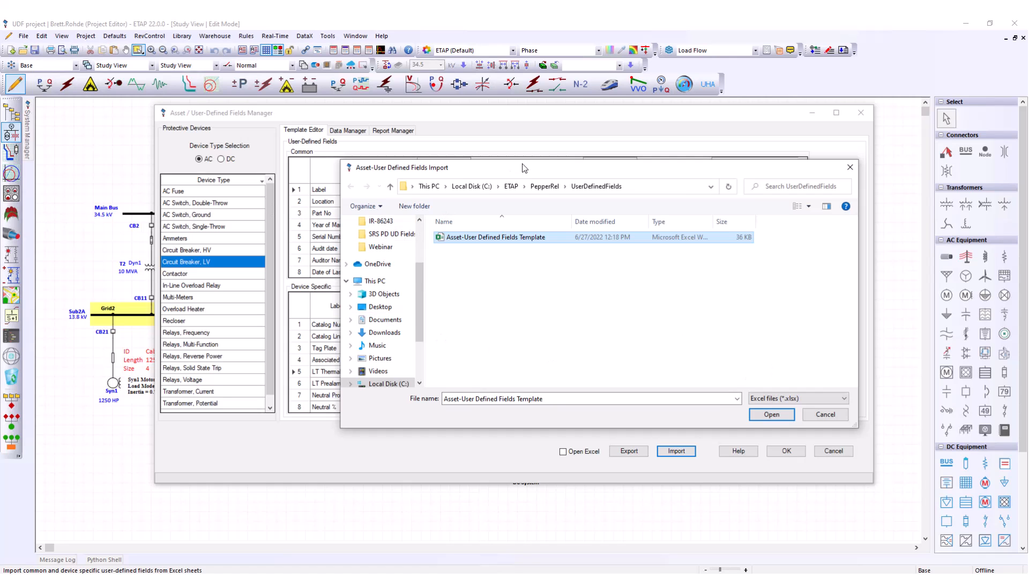
pyautogui.moveTo(522, 163); pyautogui.dragTo(537, 205)
pyautogui.click(786, 454)
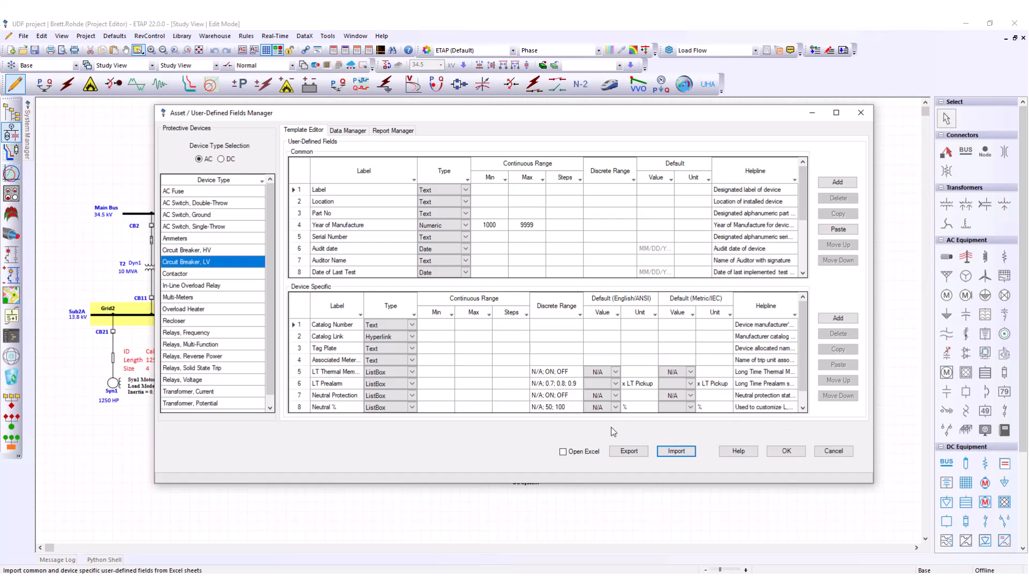
# Review the user-defined data of low-voltage breaker CB22 in the Data Manager and delete its common Label value.
pyautogui.click(348, 132)
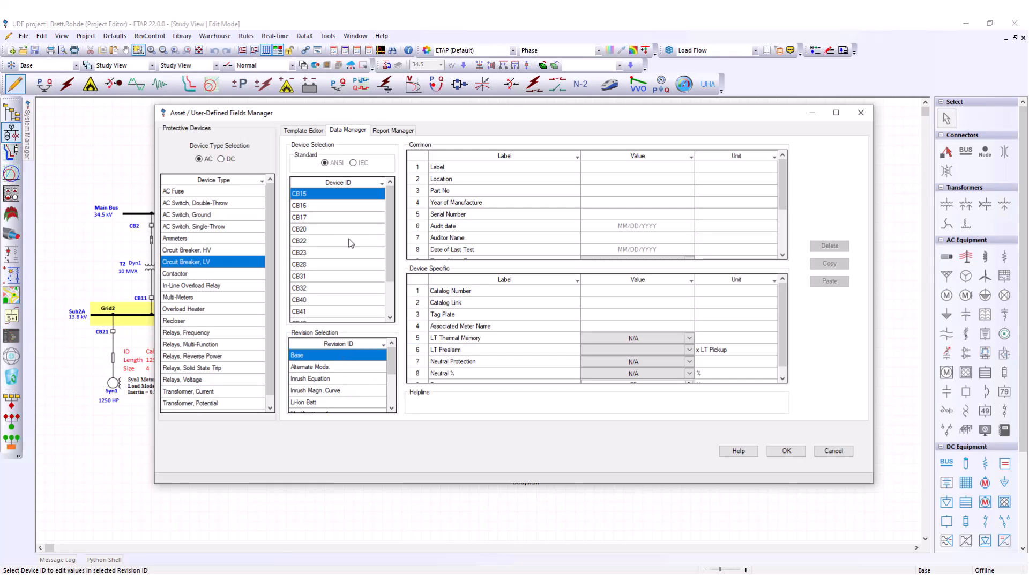
pyautogui.click(310, 243)
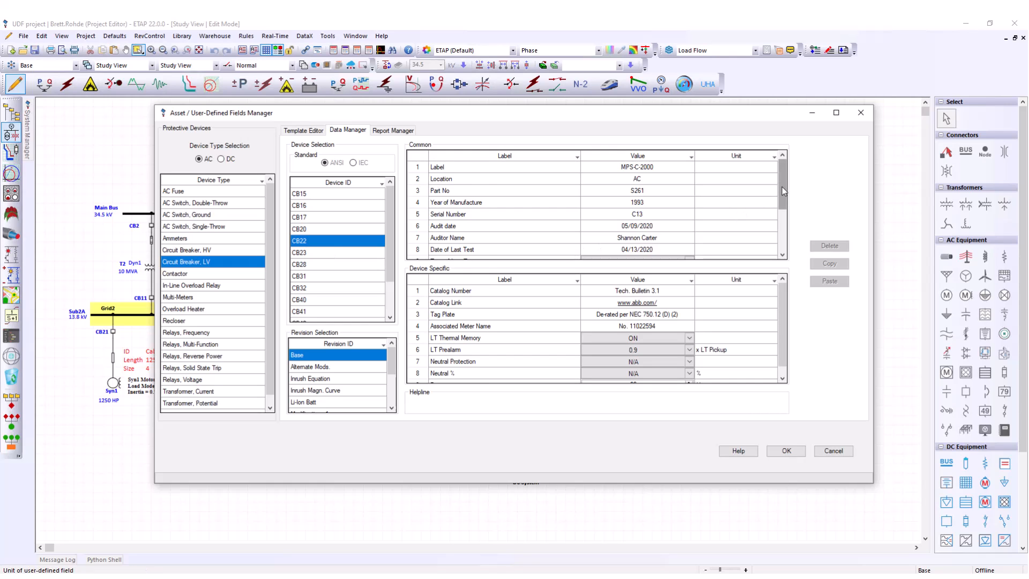
pyautogui.moveTo(782, 186)
pyautogui.mouseDown()
pyautogui.moveTo(787, 244)
pyautogui.moveTo(778, 201)
pyautogui.mouseUp()
pyautogui.moveTo(780, 323)
pyautogui.mouseDown()
pyautogui.moveTo(785, 342)
pyautogui.moveTo(784, 329)
pyautogui.mouseUp()
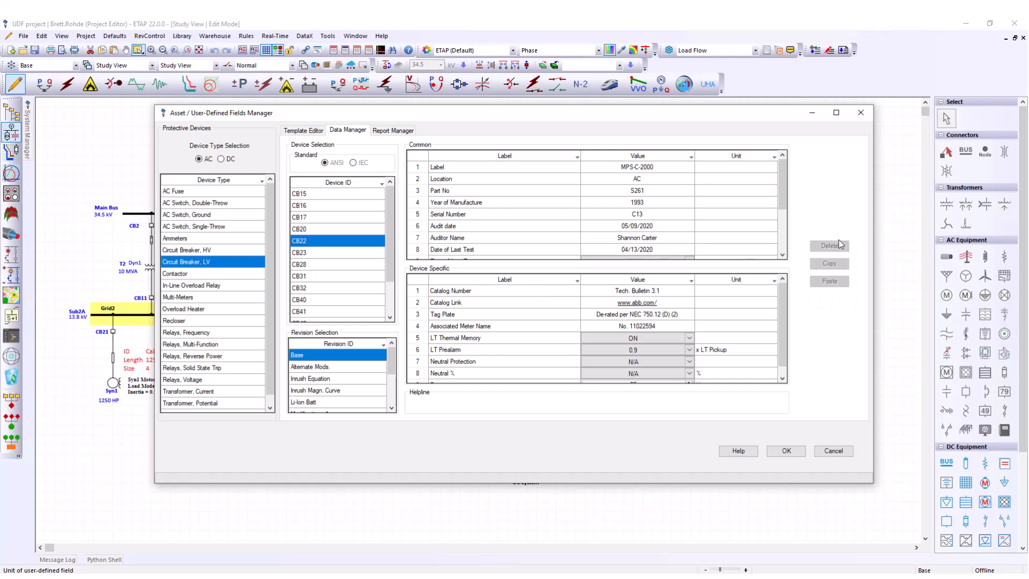
pyautogui.click(417, 169)
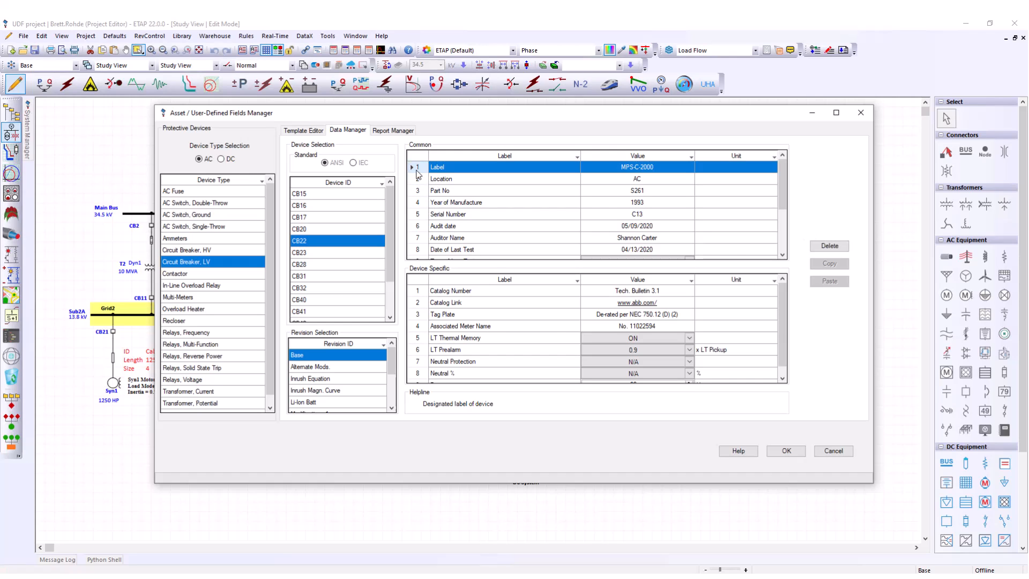
pyautogui.click(818, 247)
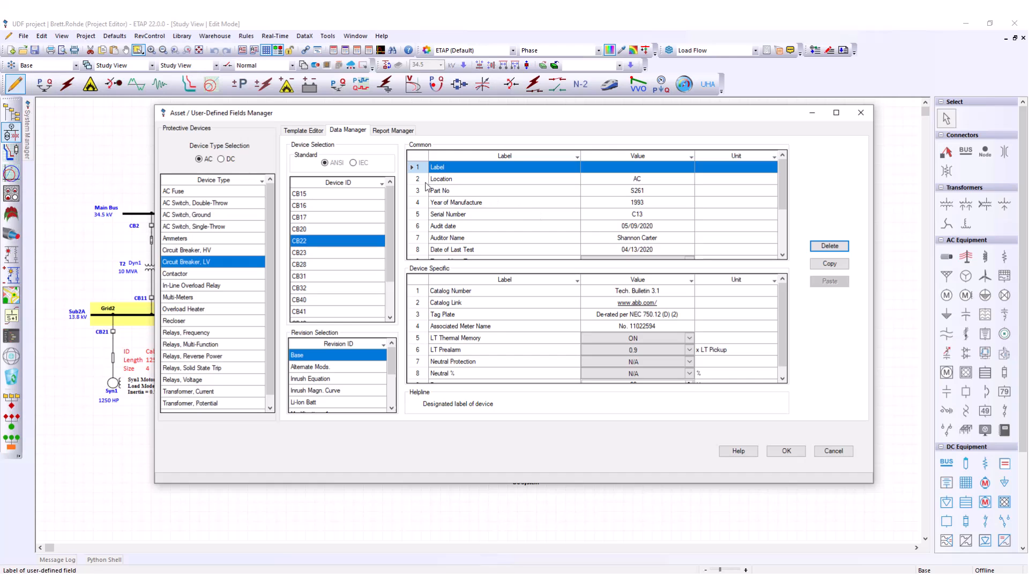
# Copy the Location, Part No and Year of Manufacture values from CB22 to the same fields of CB23.
pyautogui.click(423, 180)
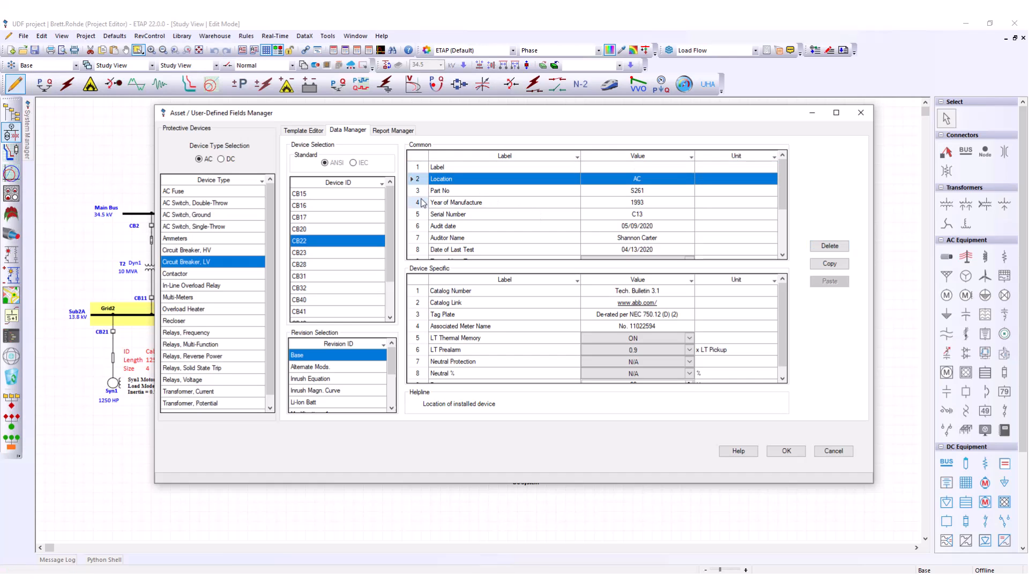
pyautogui.keyDown('shift'); pyautogui.click(421, 203); pyautogui.keyUp('shift')
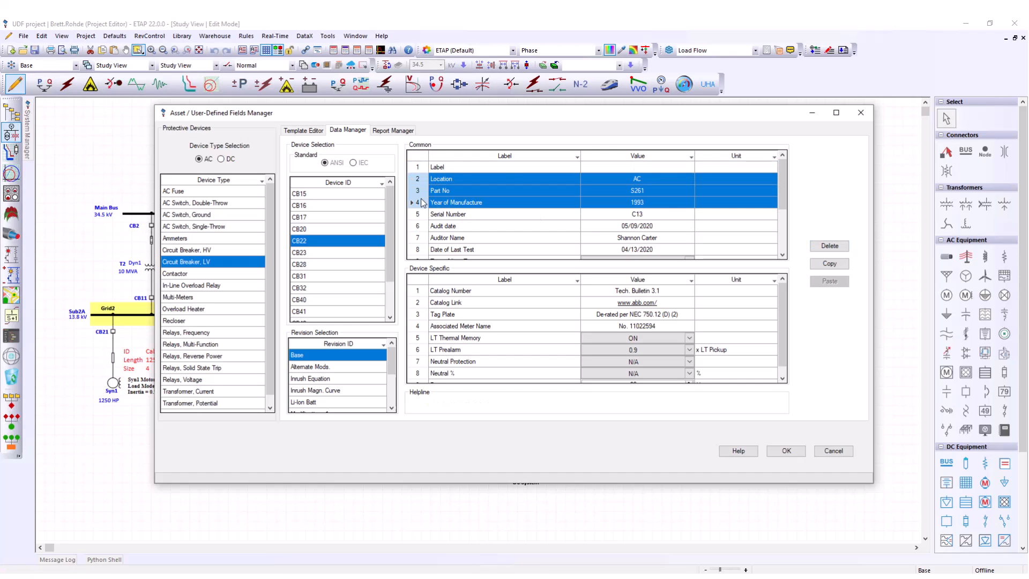
pyautogui.click(822, 265)
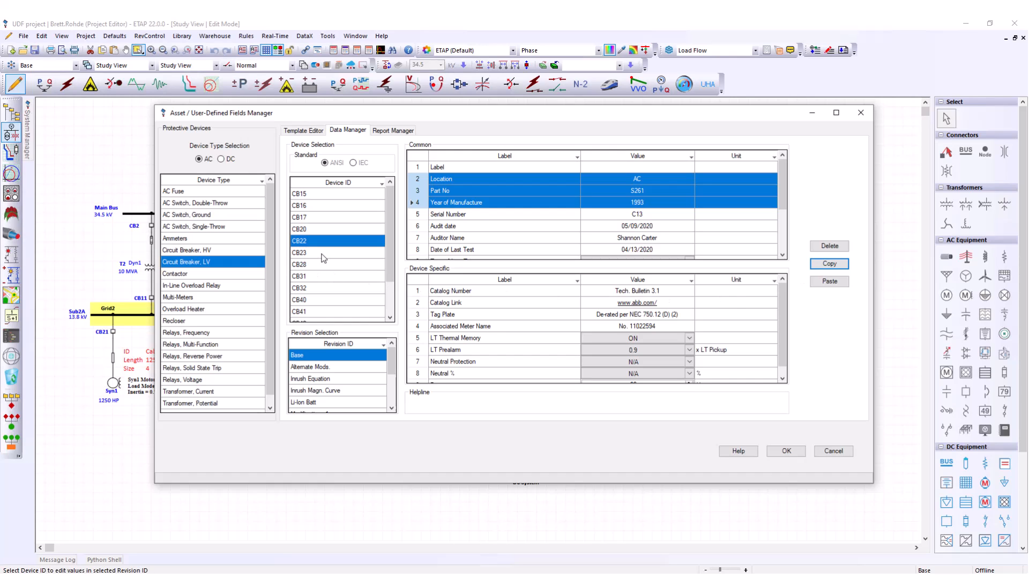
pyautogui.click(323, 252)
pyautogui.click(418, 182)
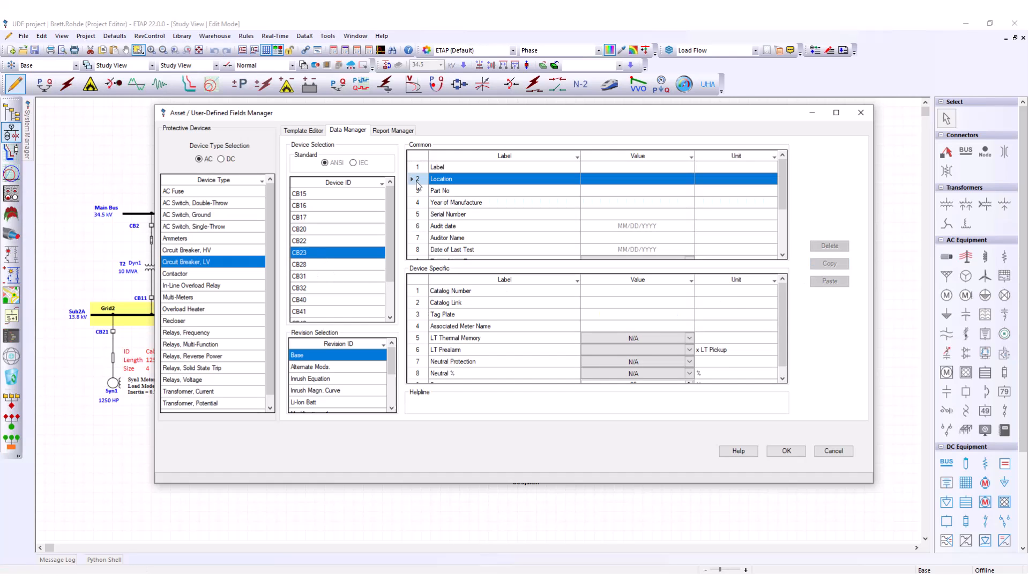
pyautogui.keyDown('shift'); pyautogui.click(421, 203); pyautogui.keyUp('shift')
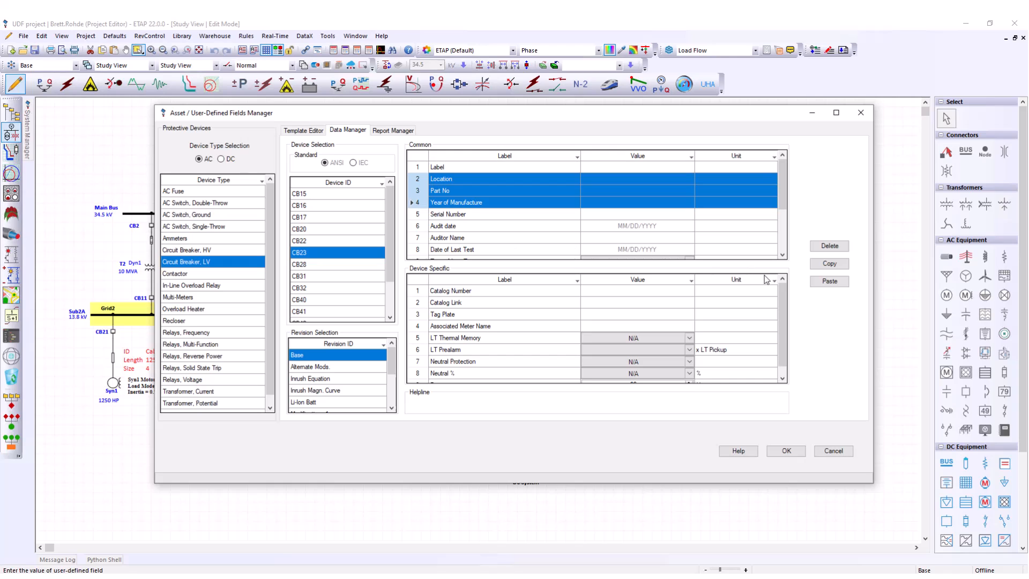
pyautogui.click(831, 282)
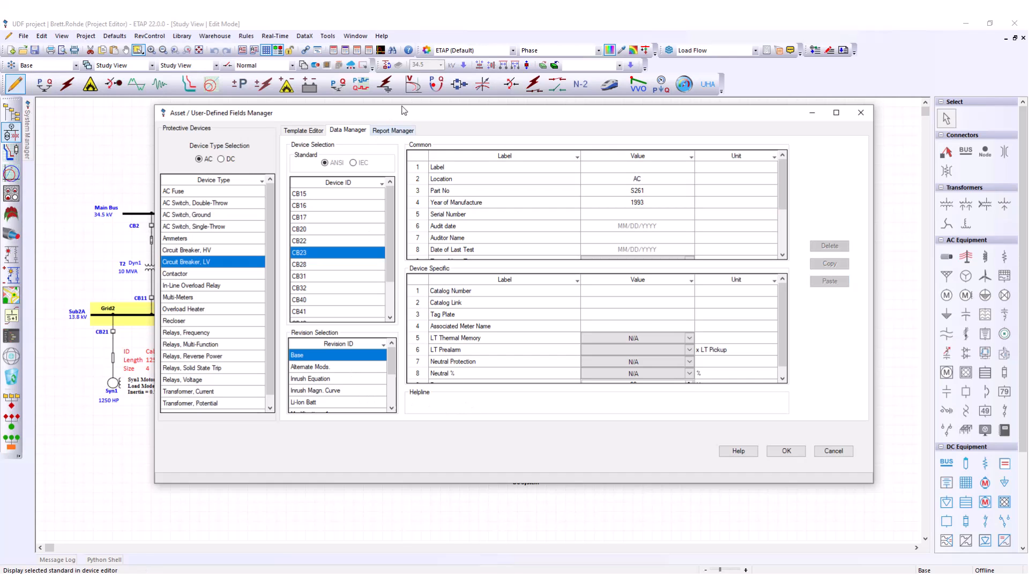
# Build a user-defined fields report for low-voltage breaker CB22 comparing revisions Base and Alternate Mods., and enlarge the manager window to show all columns.
pyautogui.click(395, 132)
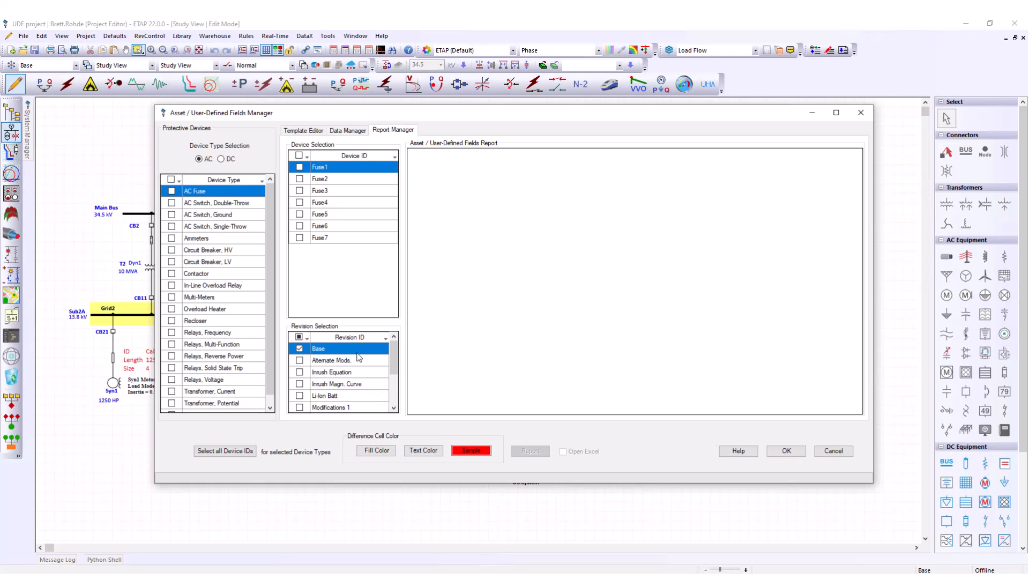
pyautogui.click(172, 262)
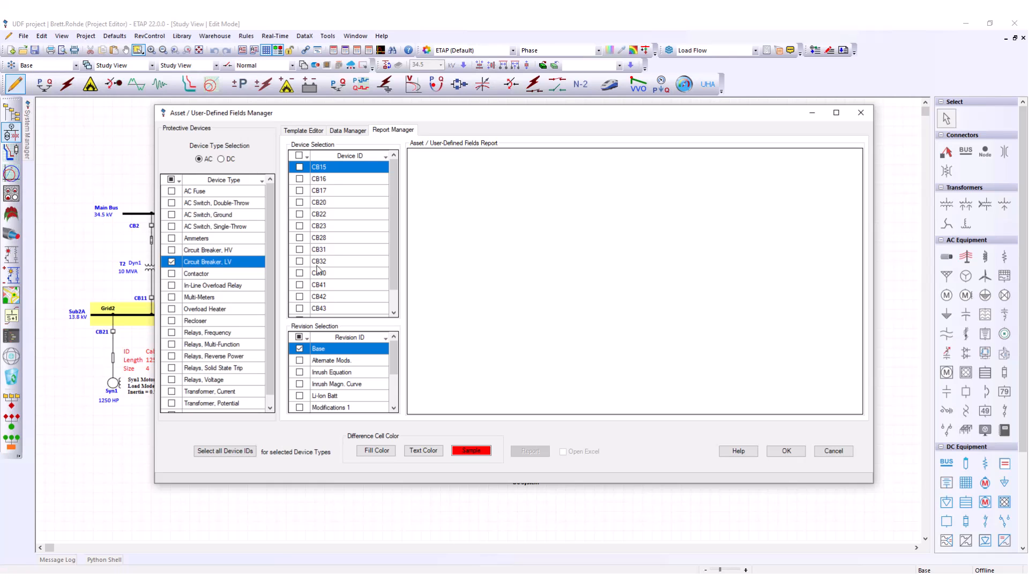
pyautogui.click(300, 215)
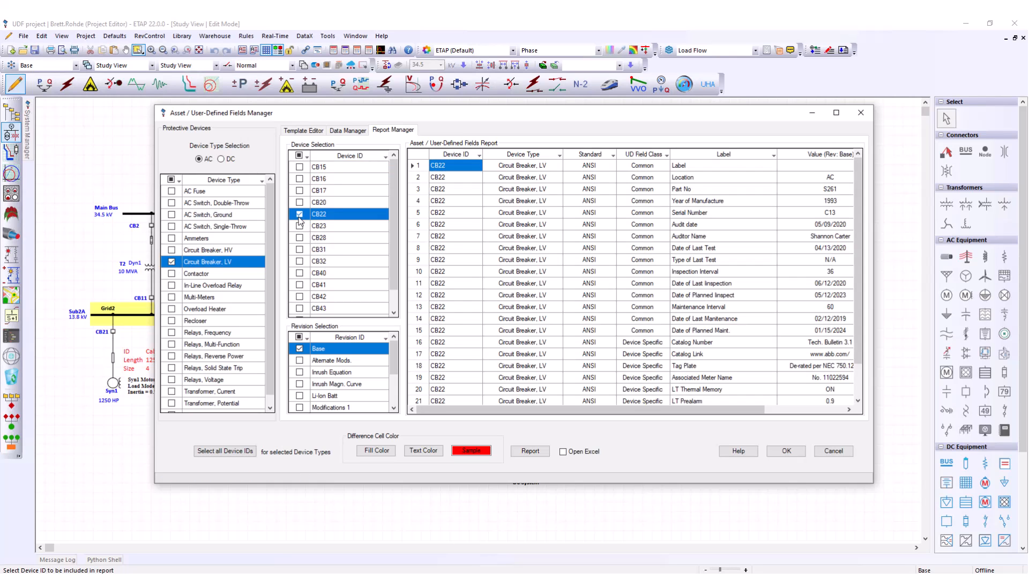
pyautogui.click(299, 365)
pyautogui.click(300, 360)
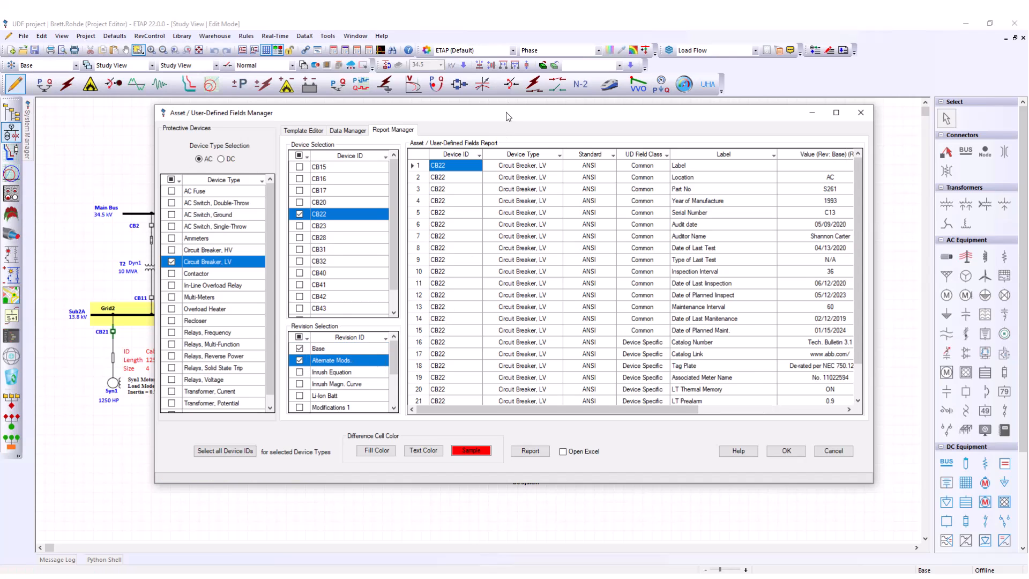
pyautogui.moveTo(506, 111); pyautogui.dragTo(360, 82)
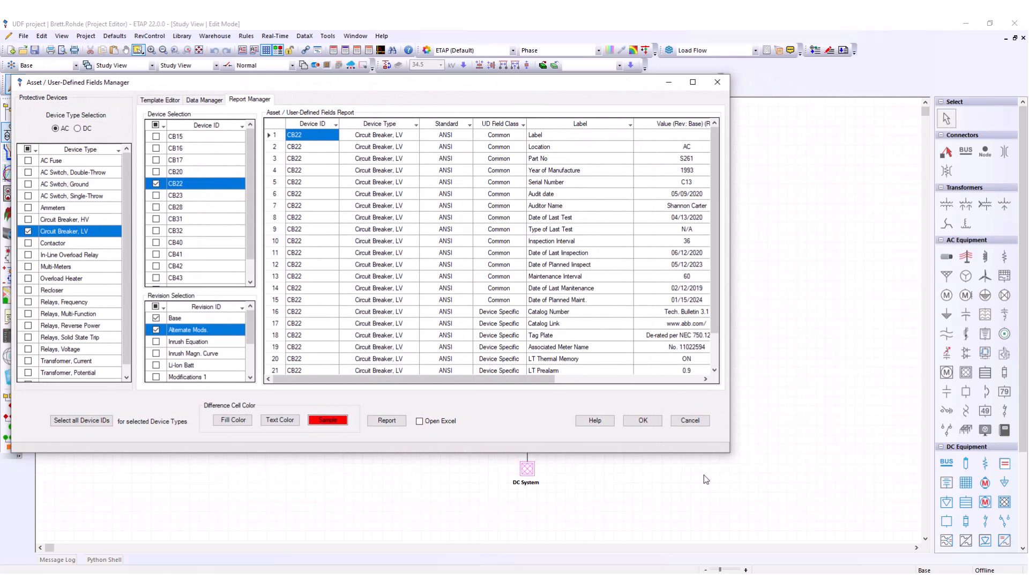
pyautogui.moveTo(730, 451); pyautogui.dragTo(1007, 550)
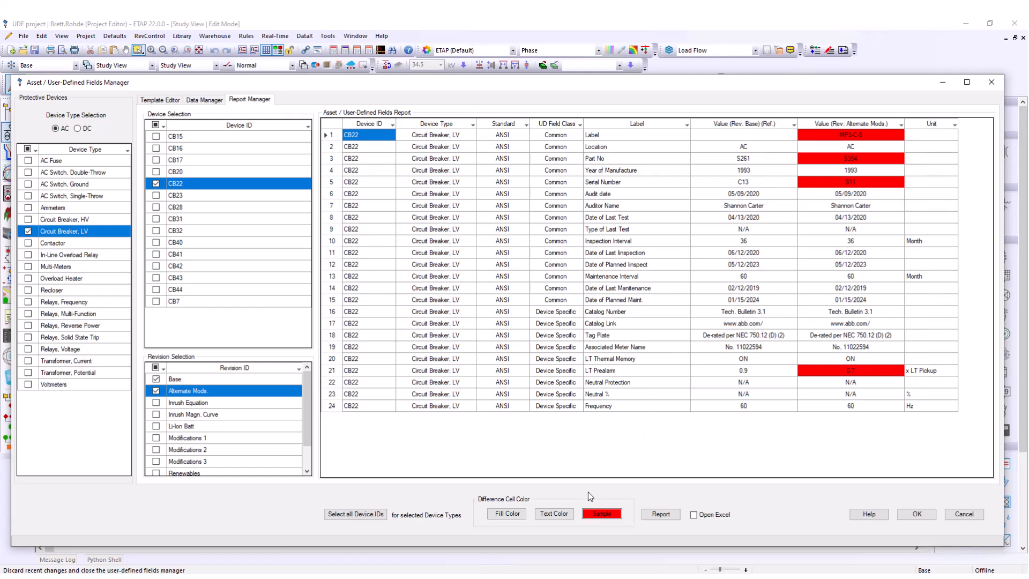
# Examine the available fill and text colors for the report's difference cells without changing either.
pyautogui.click(509, 516)
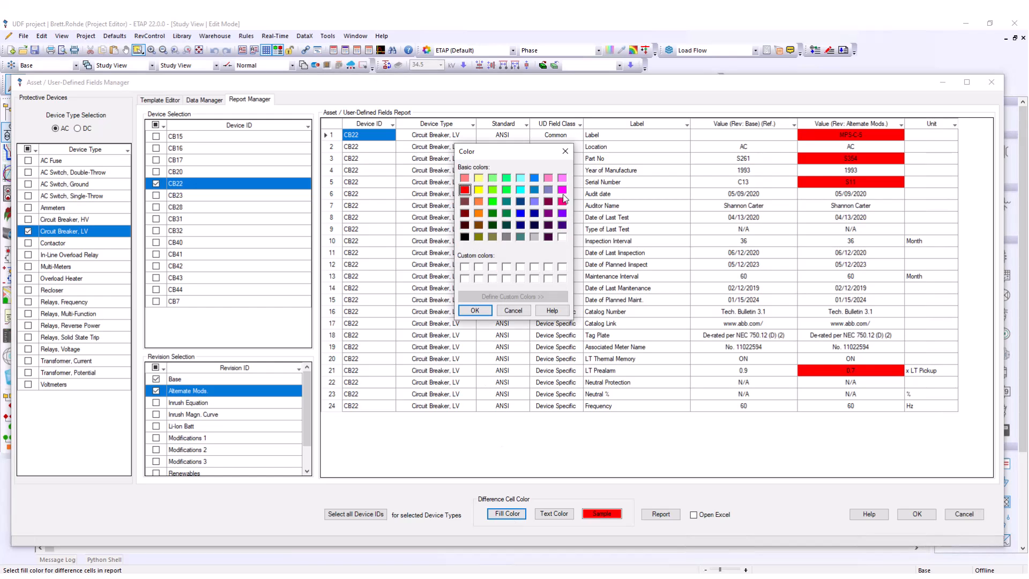
pyautogui.click(566, 151)
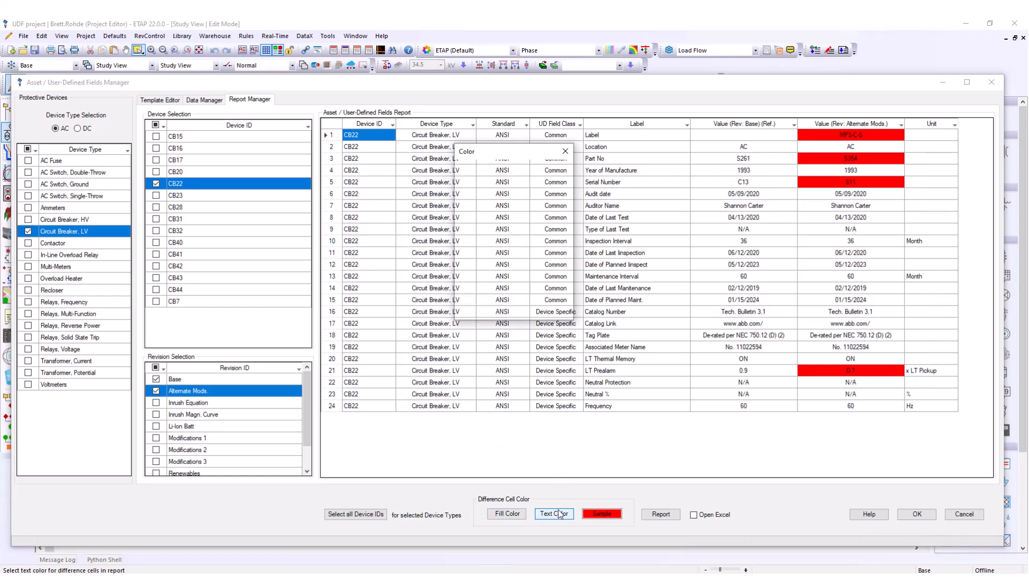
pyautogui.click(559, 514)
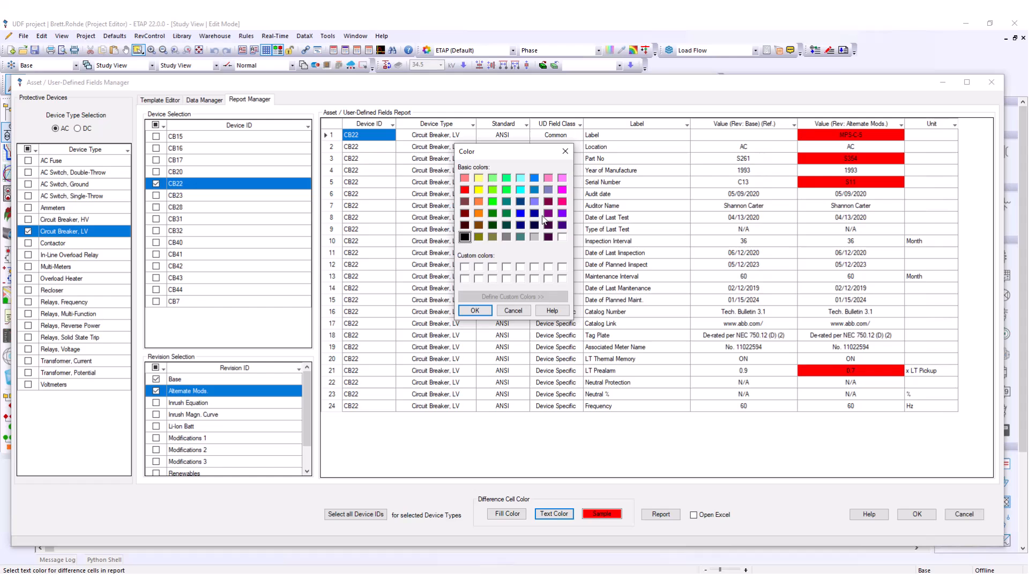
pyautogui.click(565, 151)
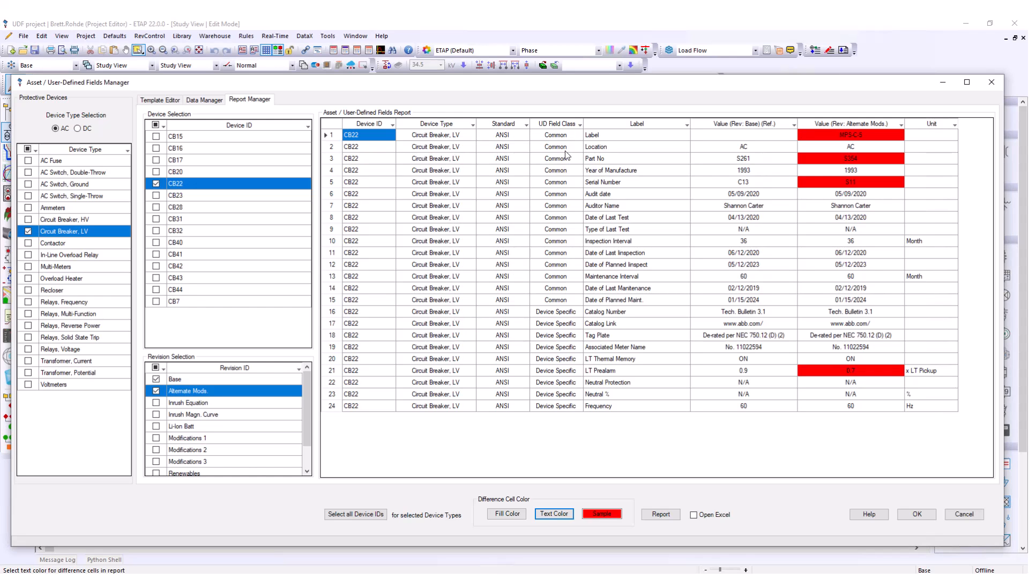
# Export the report to Excel as Asset-User Defined Report with Open Excel enabled, replacing the existing file, and minimize the opened workbook.
pyautogui.click(696, 515)
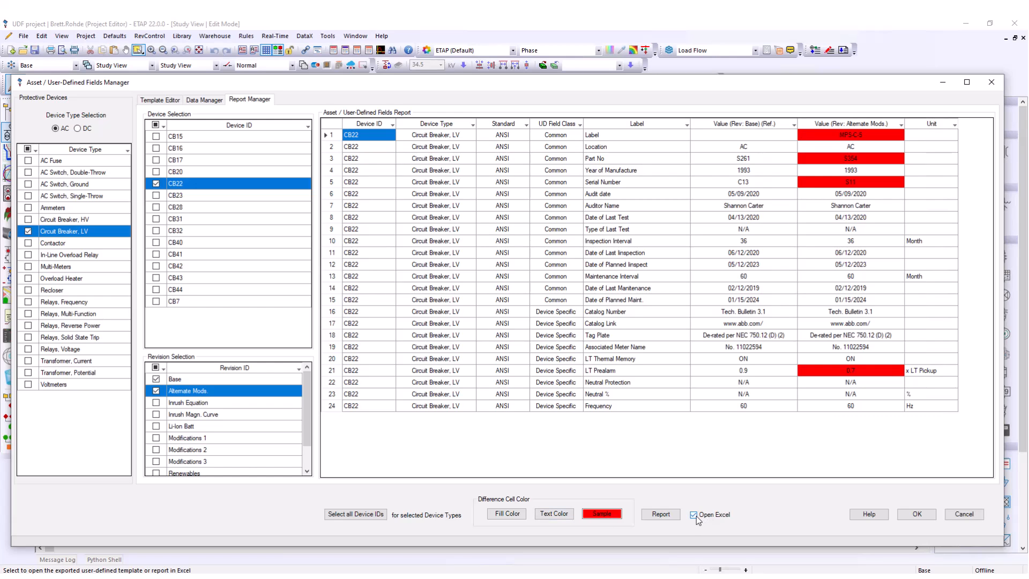
pyautogui.click(662, 516)
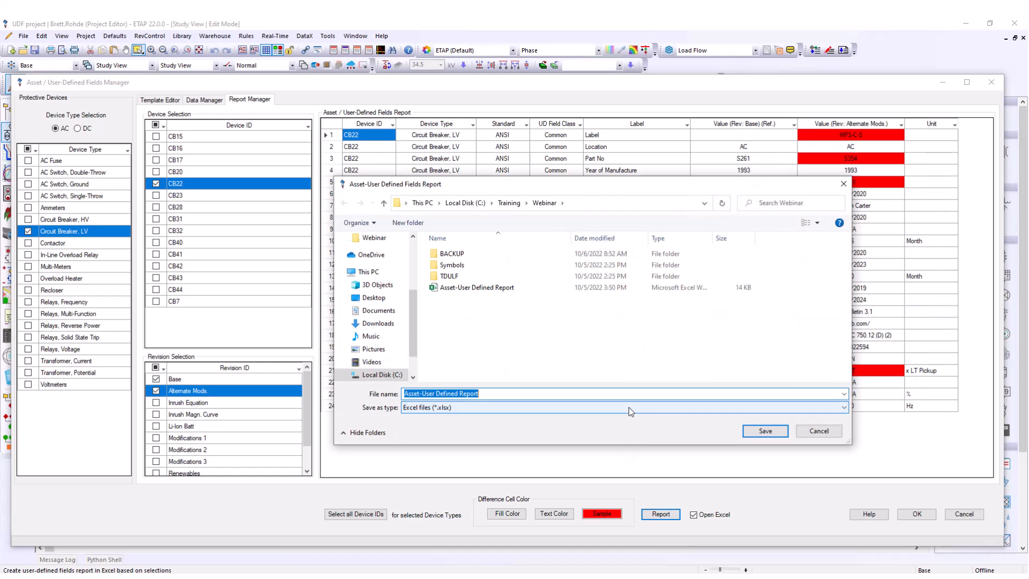
pyautogui.click(758, 433)
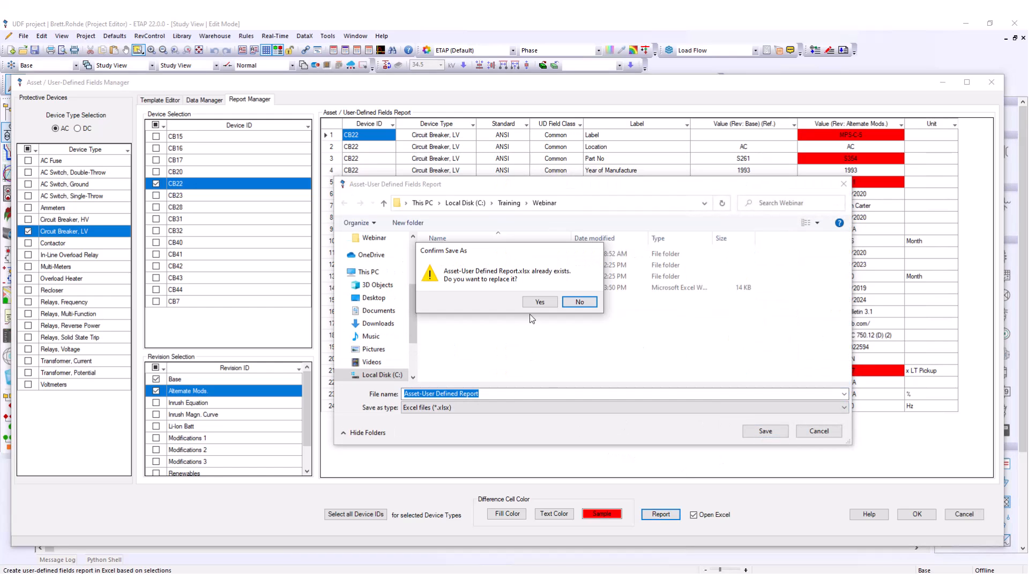
pyautogui.click(538, 304)
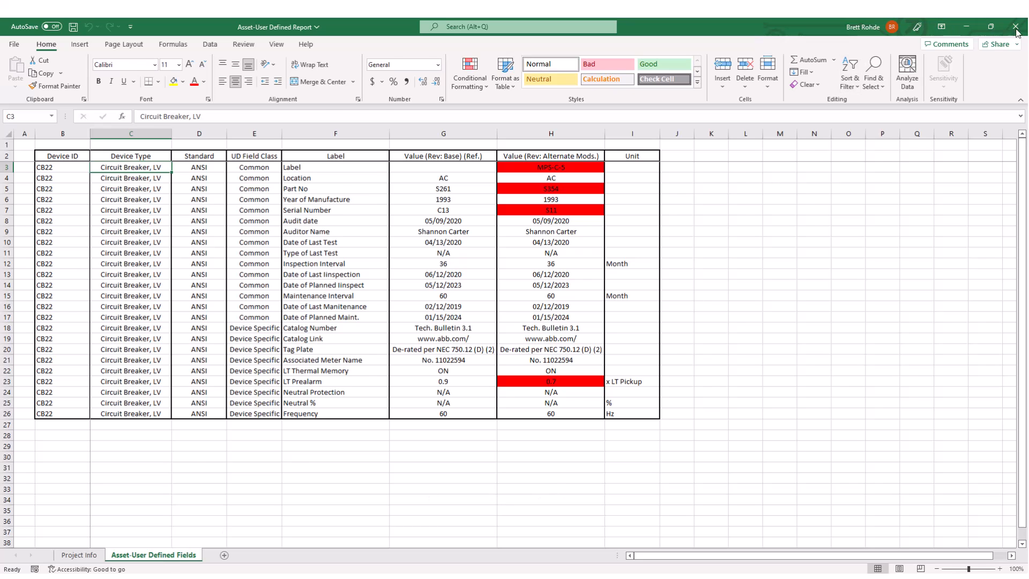
pyautogui.click(967, 27)
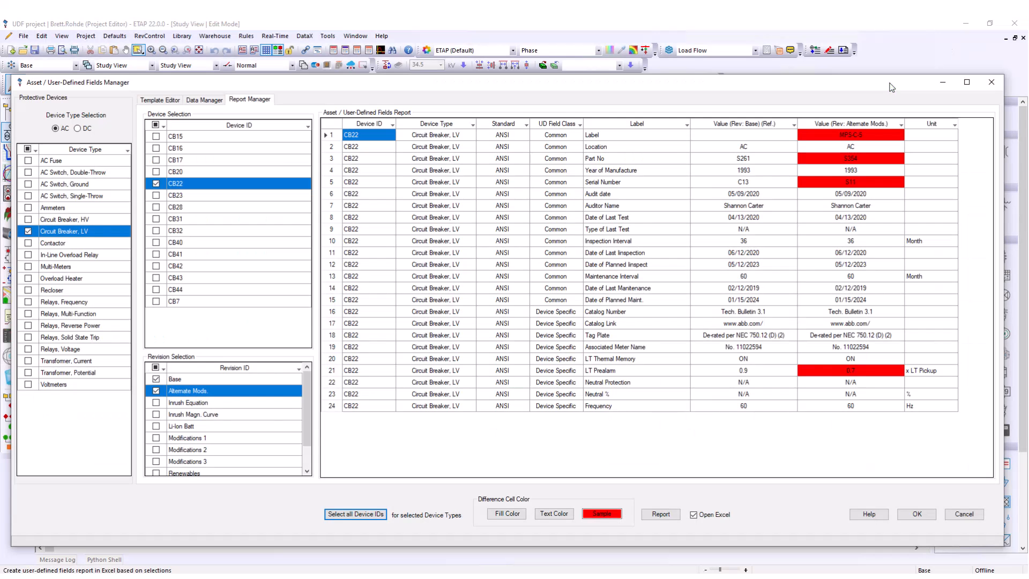